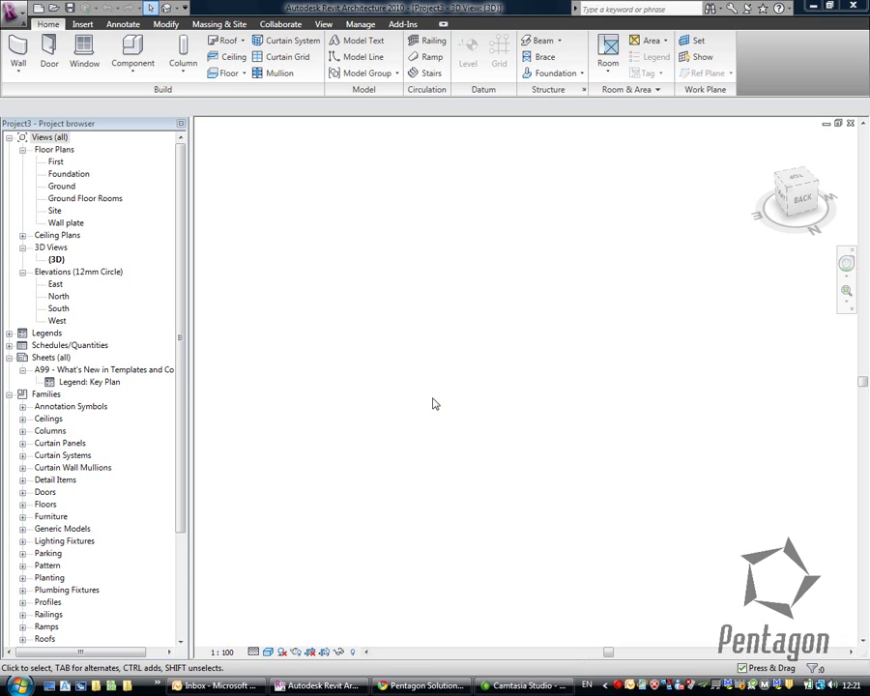
Step: Activate the architectural Wall tool on the Ground level and bring up the wall type list
left_click(17, 73)
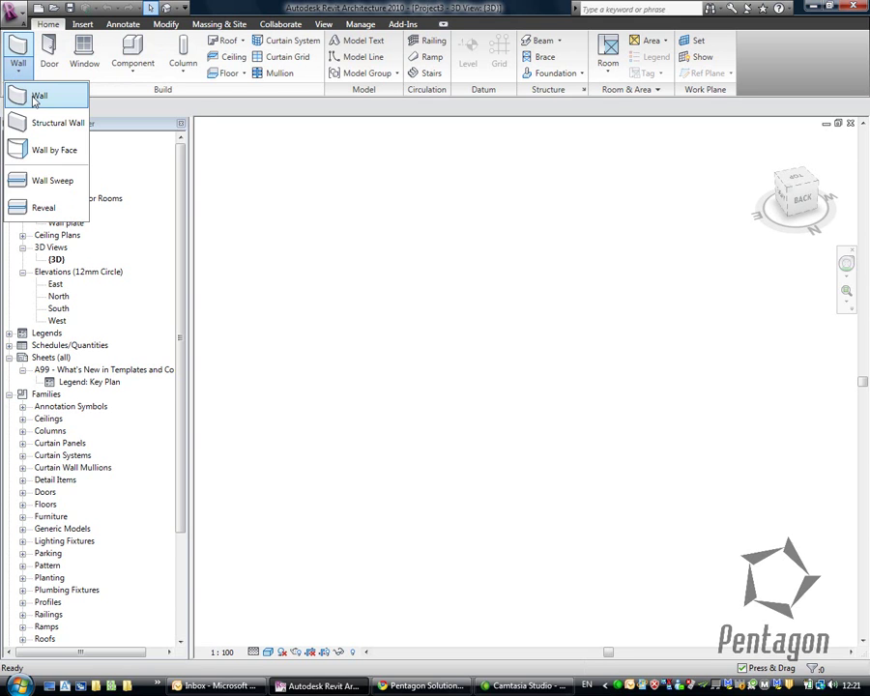
left_click(39, 95)
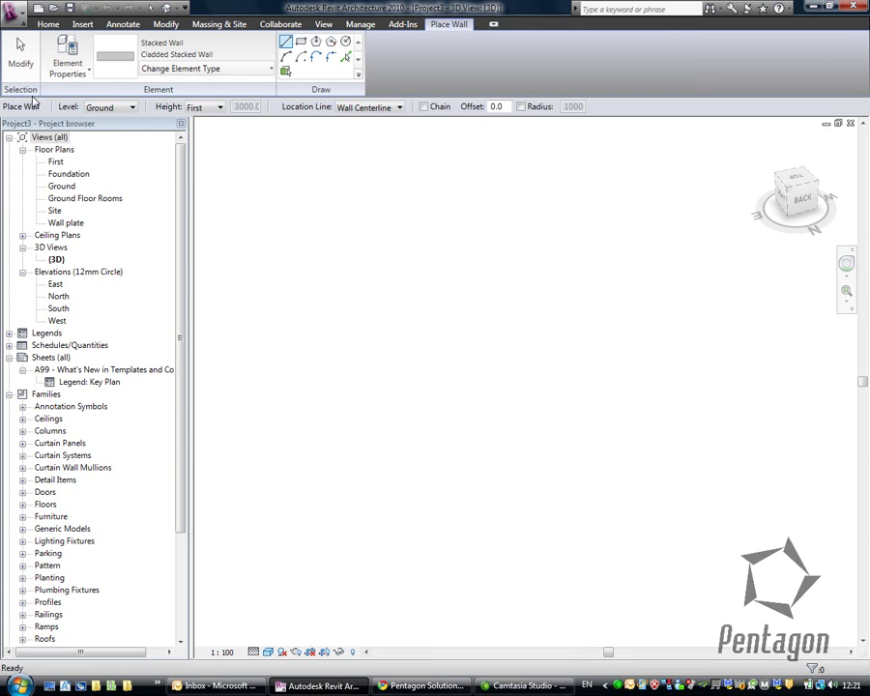
left_click(274, 69)
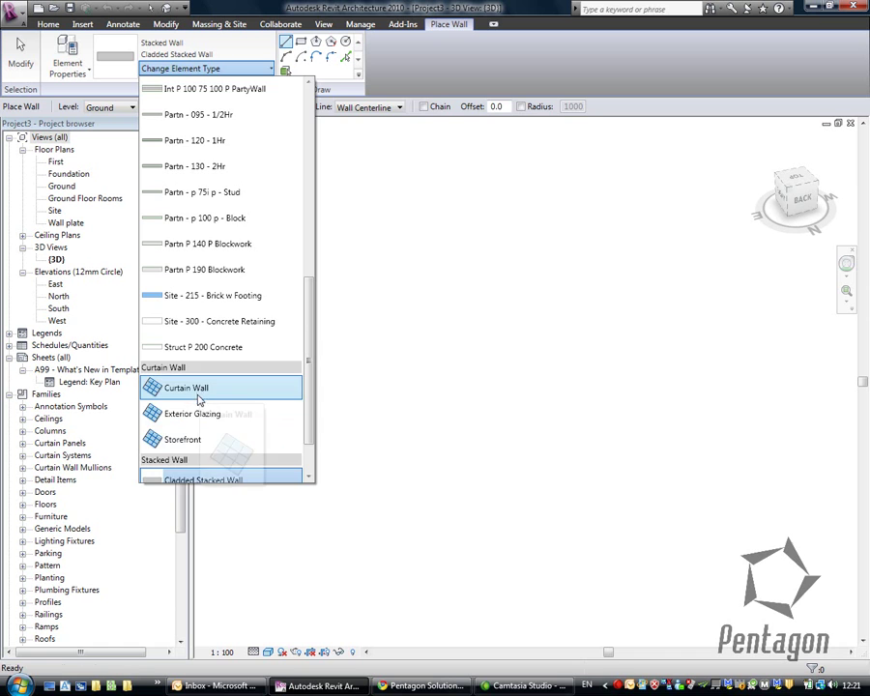
Step: Draw a Curtain Wall type wall, then a parallel Exterior Glazing wall in front of it
left_click(179, 390)
left_click(312, 415)
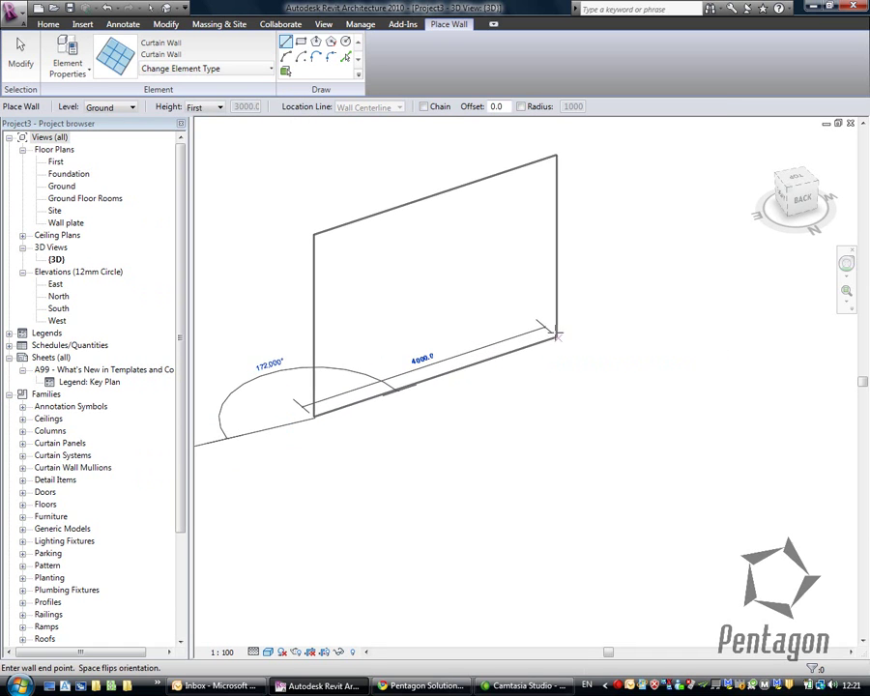
left_click(571, 332)
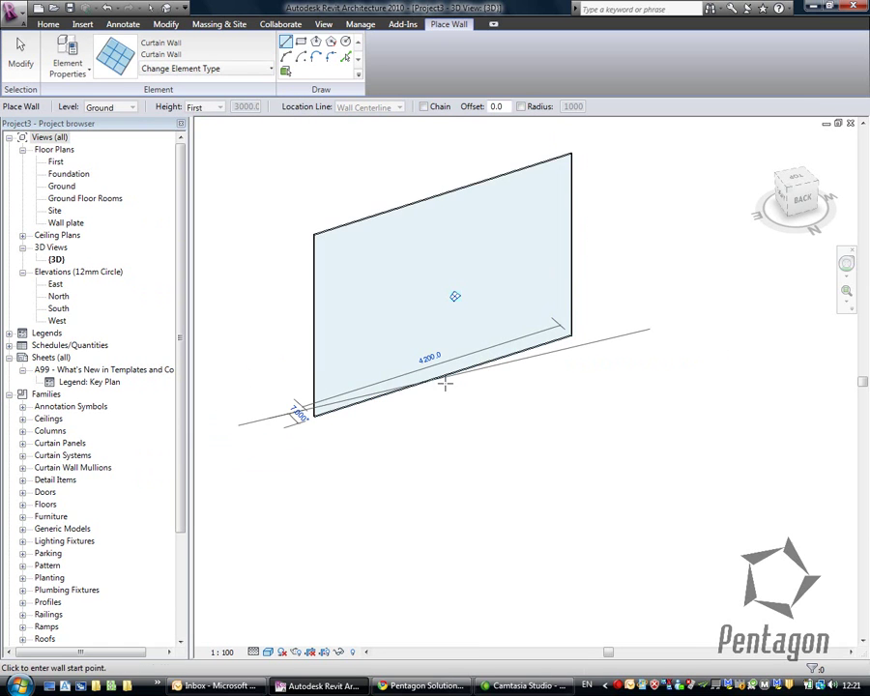
left_click(187, 71)
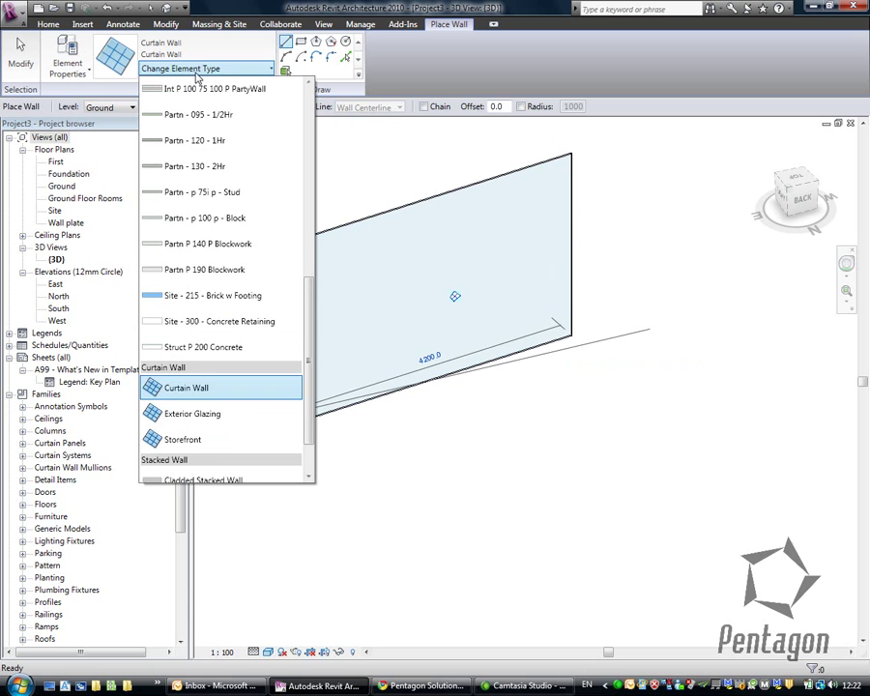
left_click(189, 413)
left_click(336, 494)
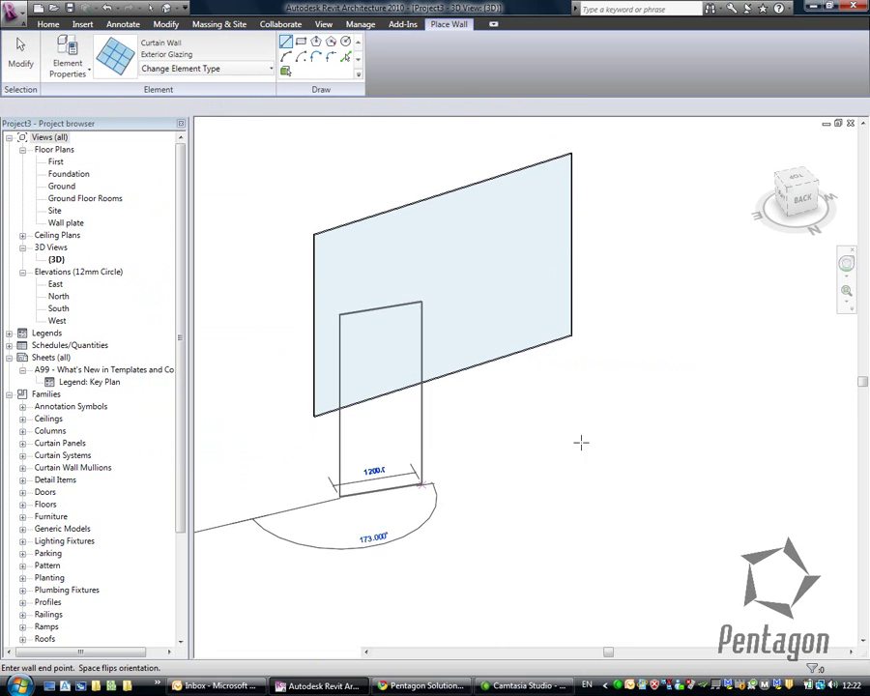
left_click(633, 394)
Step: Draw a third parallel Storefront wall, end wall placement and frame all three walls
left_click(203, 70)
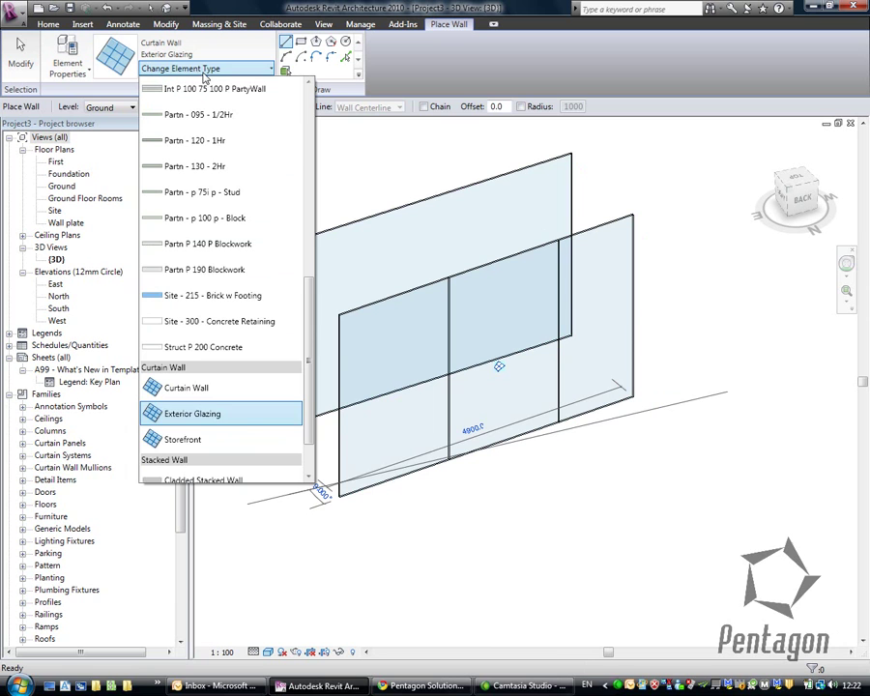
left_click(182, 439)
left_click(372, 609)
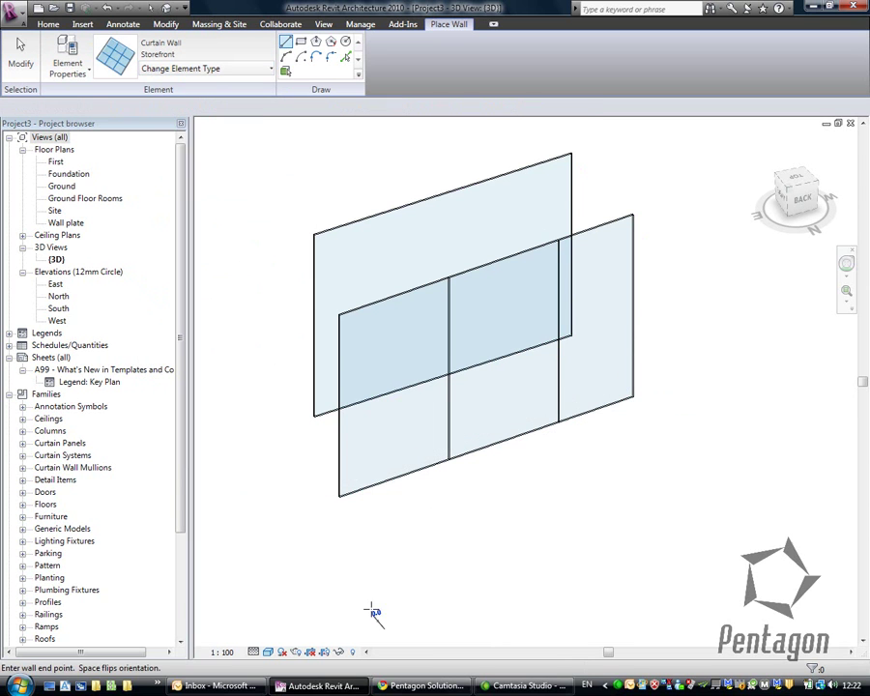
left_click(738, 484)
right_click(651, 272)
left_click(686, 281)
scroll(447, 300, "down", 2)
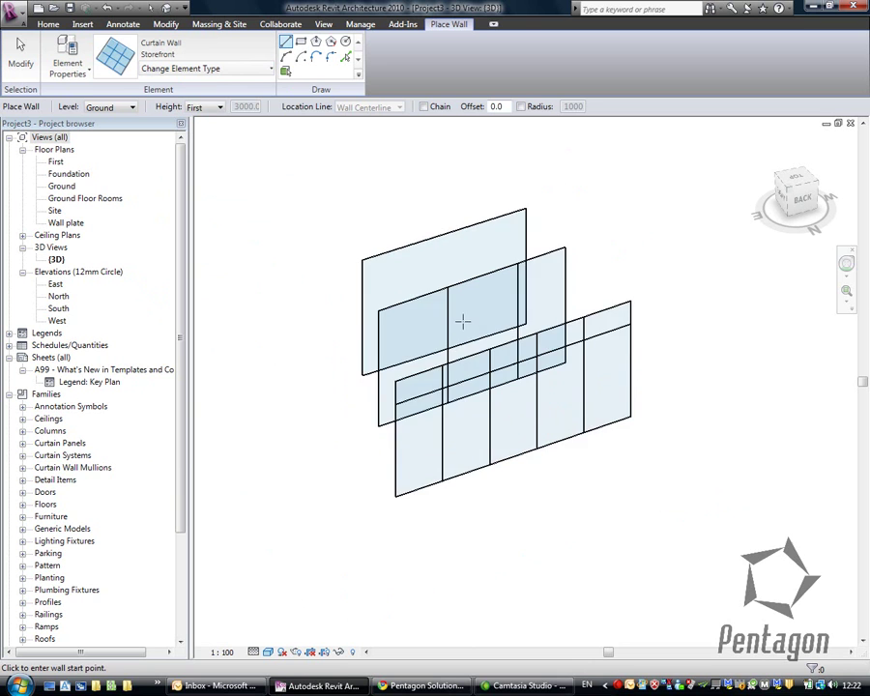
middle_click_drag(462, 321, 575, 493)
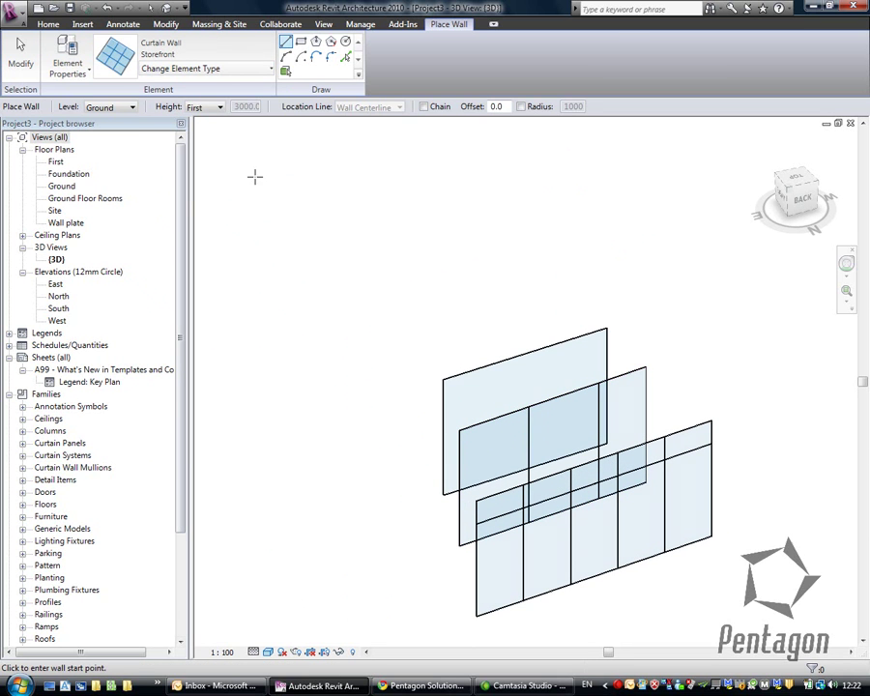
Step: Draw a Basic Wall of type Cav - 102 50 45i 100 p - Dense behind the glazing
right_click(254, 176)
left_click(280, 185)
left_click(20, 39)
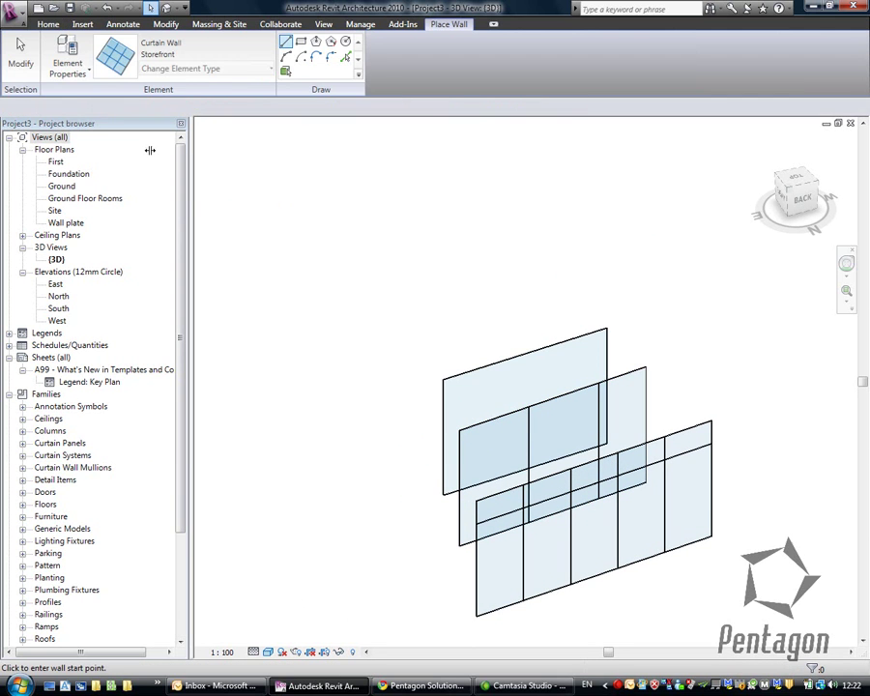
left_click(203, 68)
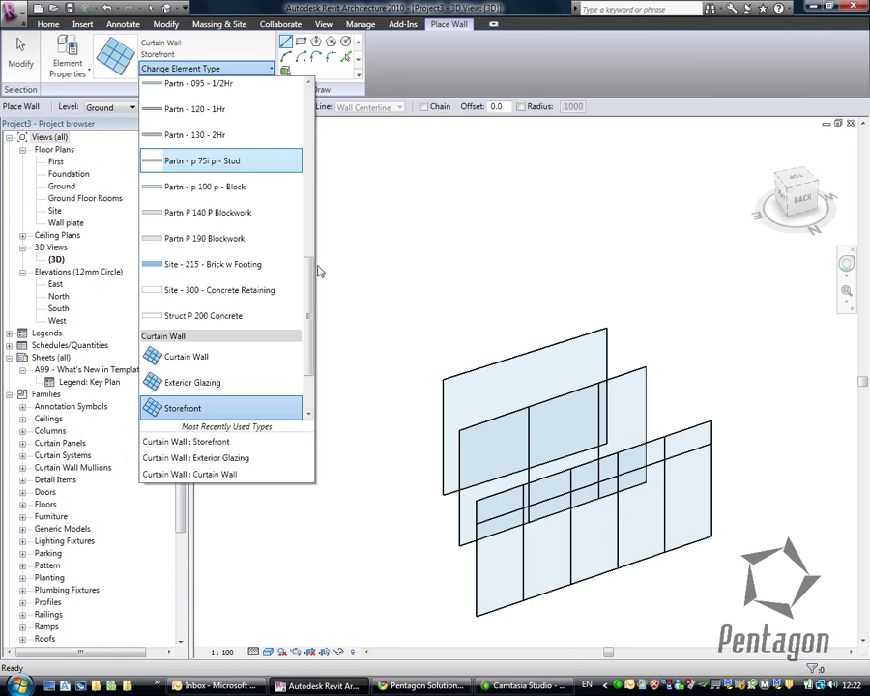
scroll(224, 198, "up", 5)
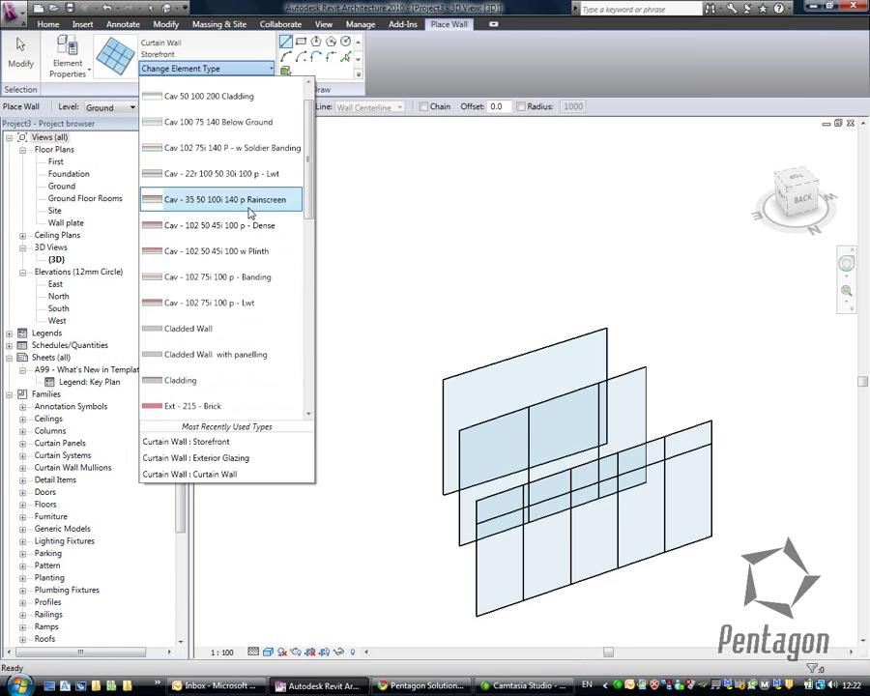
key("Return")
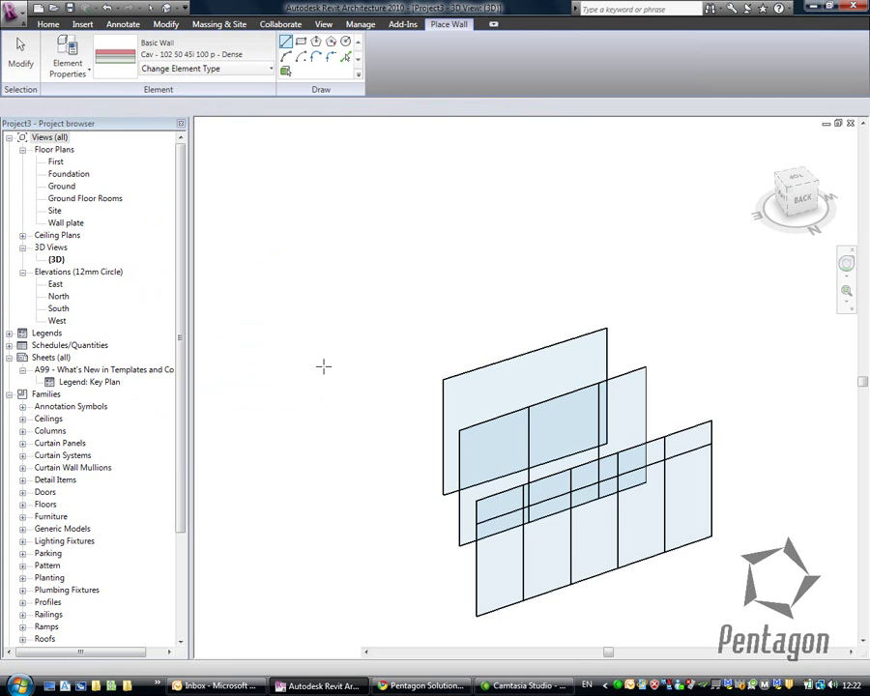
left_click(321, 364)
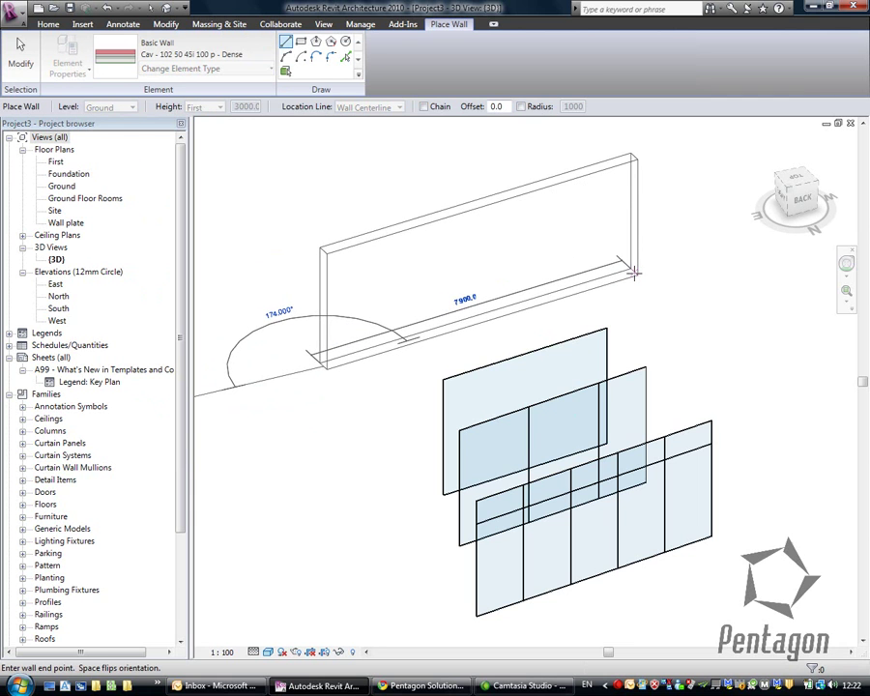
left_click(638, 285)
Step: Raise the new brick wall's top by dragging its top grip upward
right_click(382, 199)
left_click(413, 205)
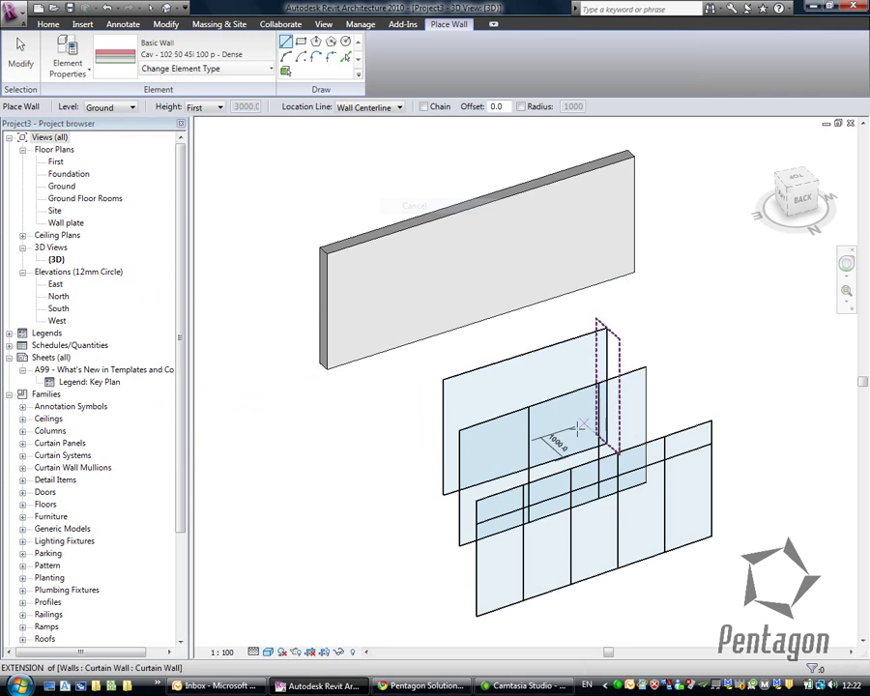
right_click(482, 356)
left_click(495, 361)
left_click(441, 223)
left_click(495, 290)
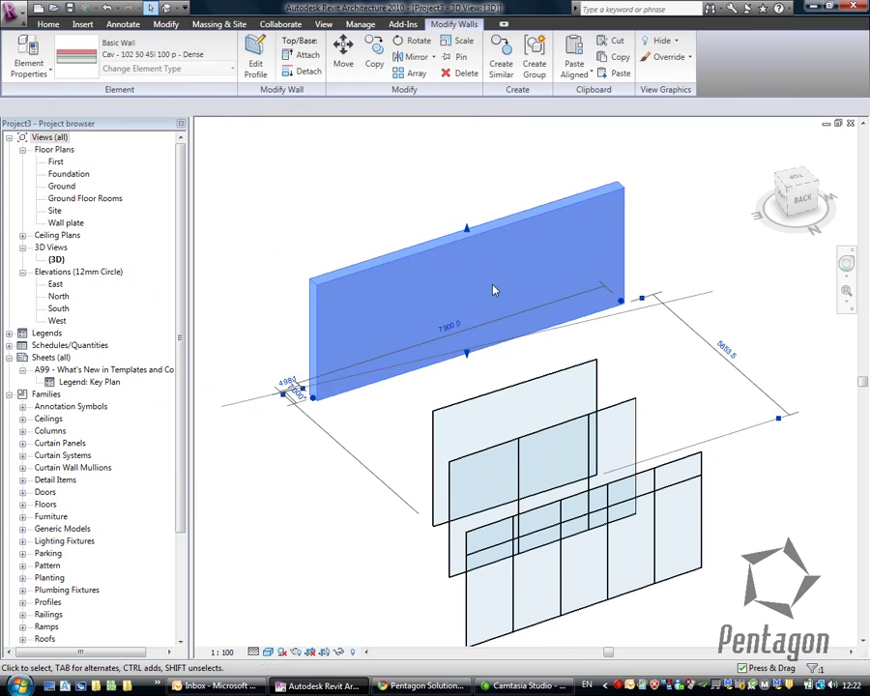
left_click_drag(466, 222, 406, 166)
left_click(335, 160)
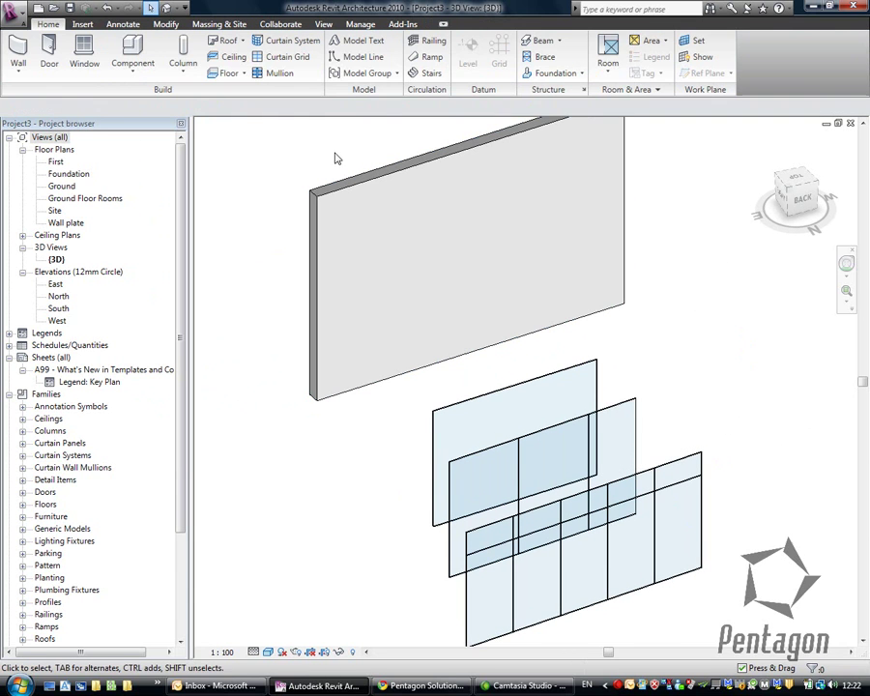
Step: Draw another curtain wall of the same type across the brick wall using Create Similar
left_click(498, 402)
right_click(498, 401)
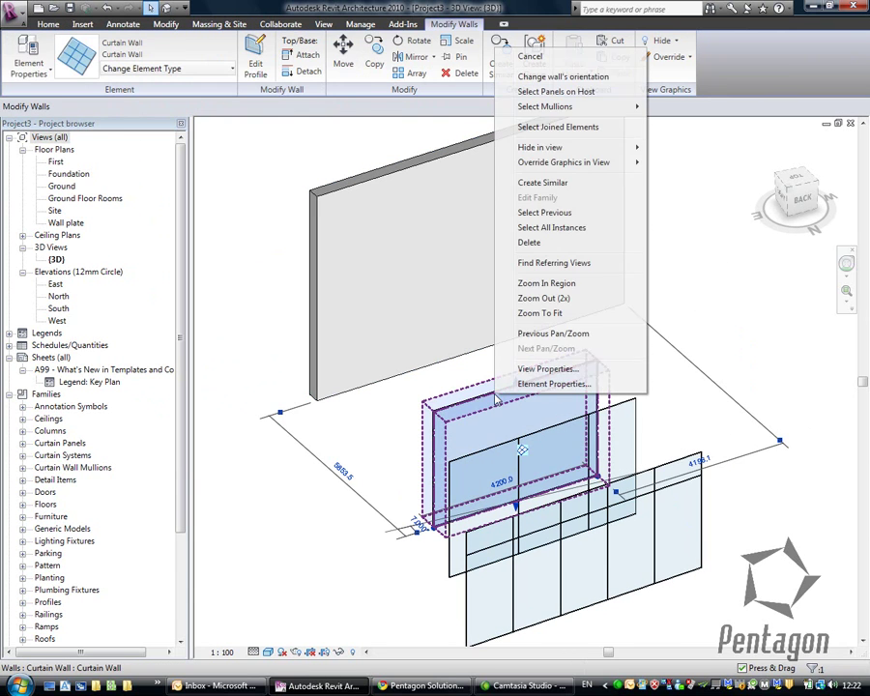
left_click(558, 186)
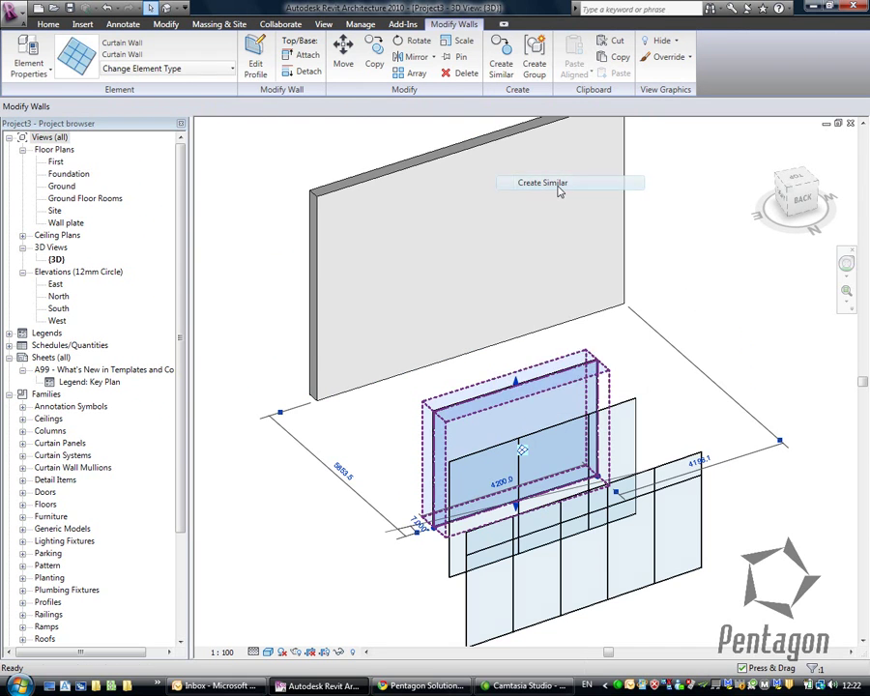
scroll(398, 375, "up", 4)
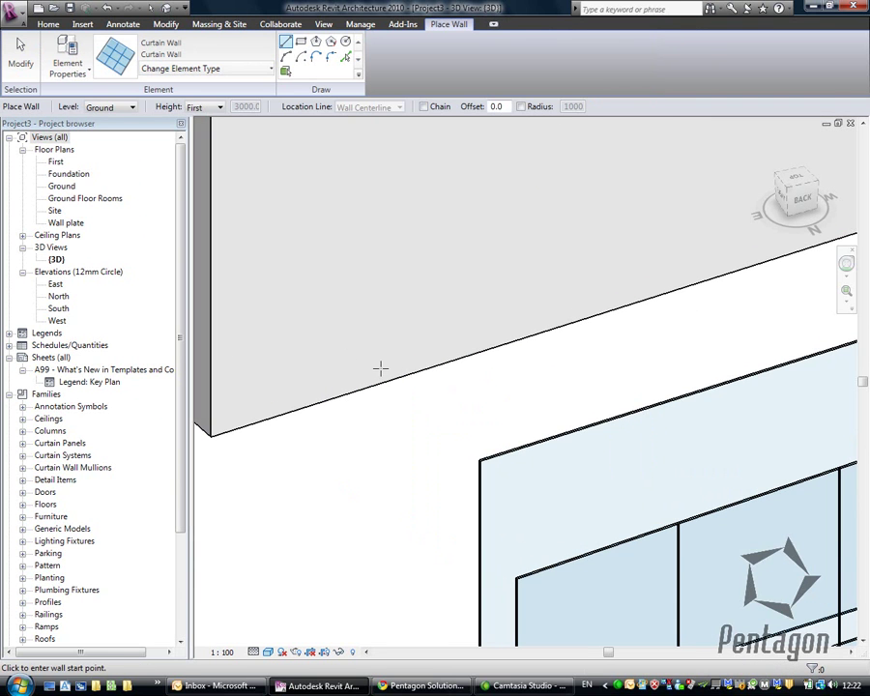
left_click(384, 369)
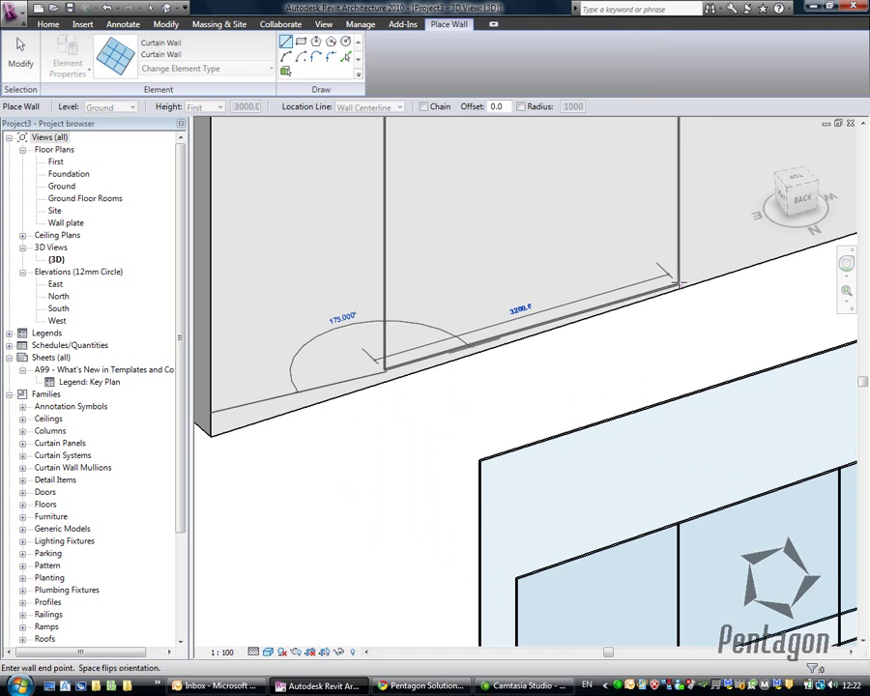
left_click(669, 275)
Step: Exit wall placement and undo twice, removing that curtain wall and the height change
right_click(556, 375)
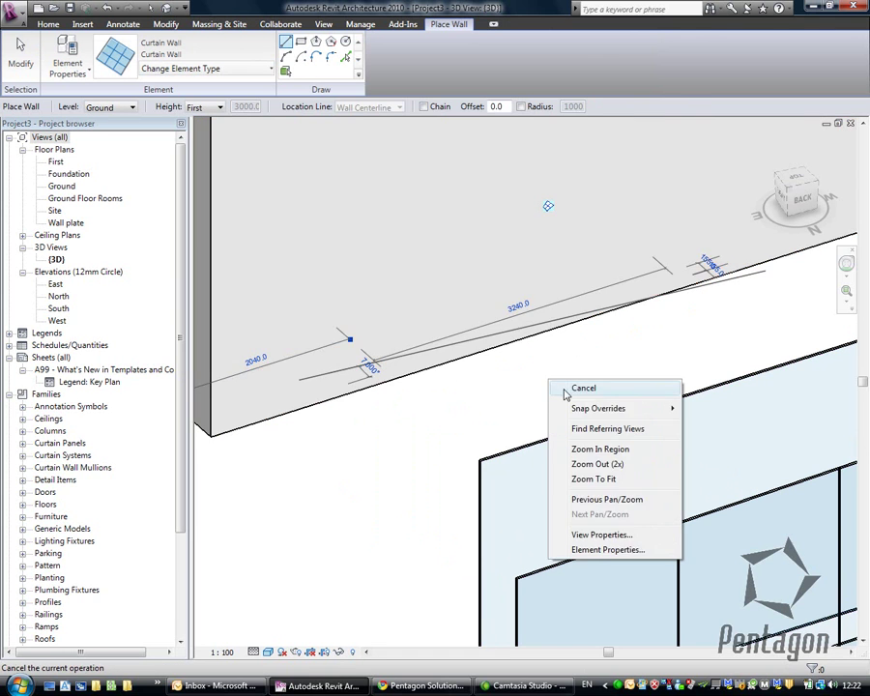
left_click(577, 389)
scroll(578, 395, "down", 4)
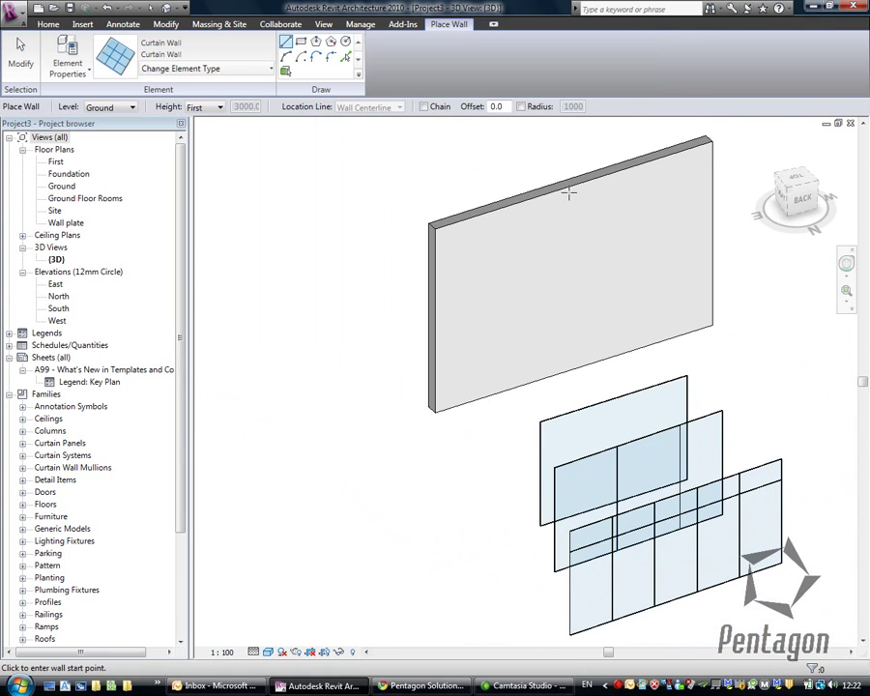
right_click(493, 187)
left_click(507, 193)
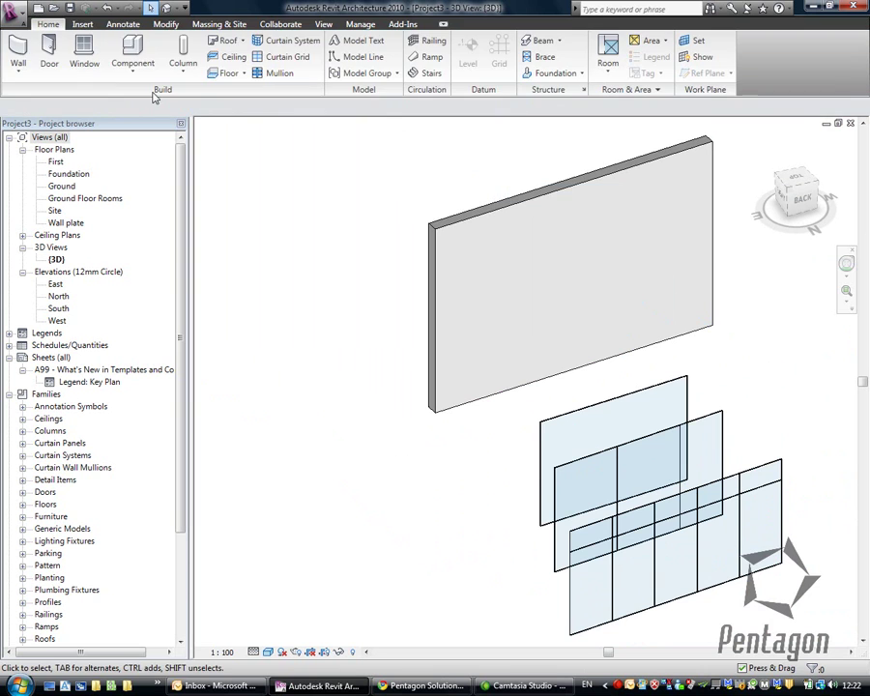
left_click(109, 8)
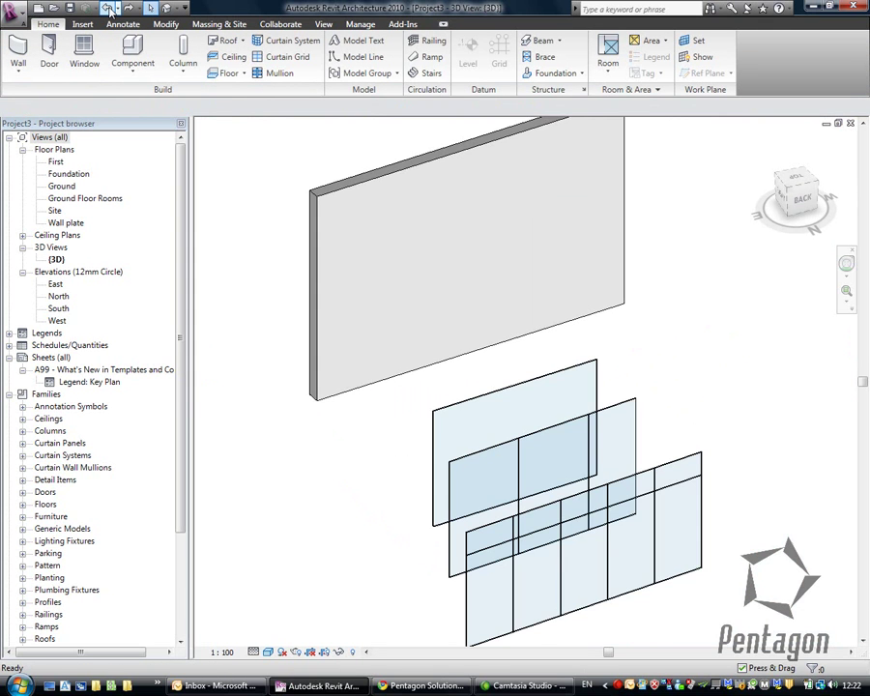
left_click(108, 7)
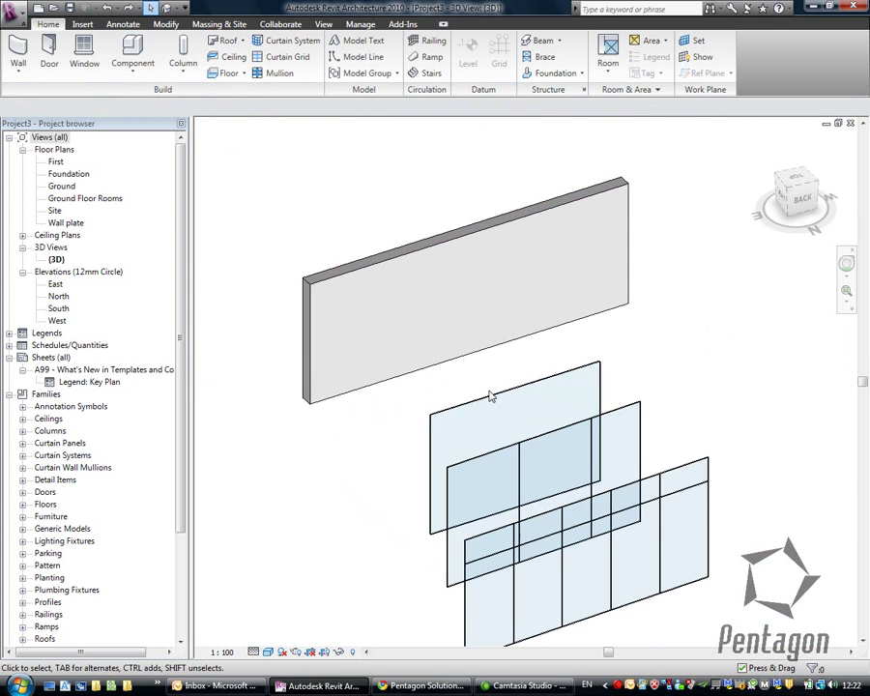
Step: Raise the brick wall, then delete the glazed curtain wall and the upper wall panel
left_click_drag(468, 239, 448, 135)
left_click(676, 363)
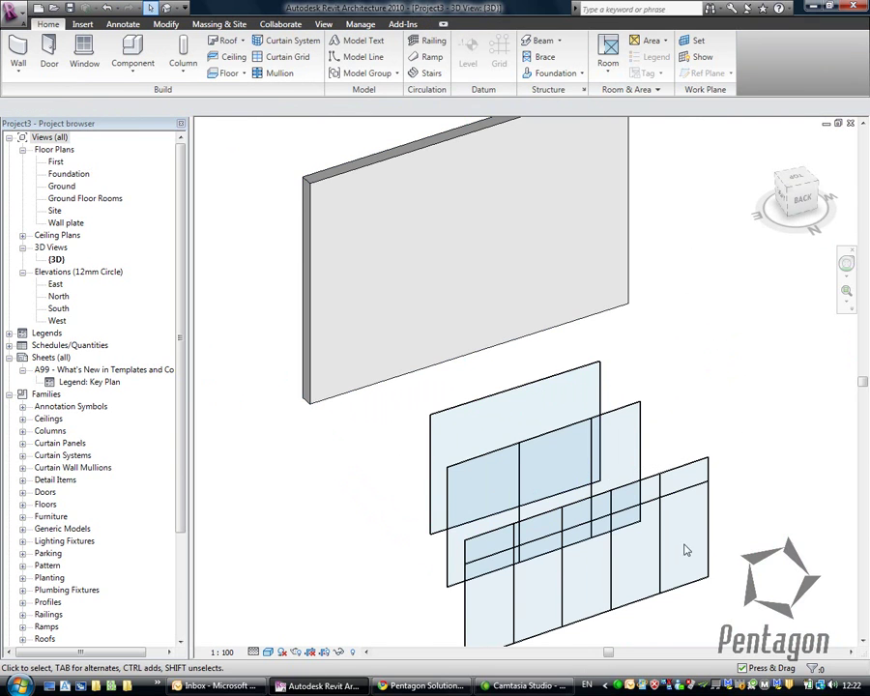
middle_click_drag(692, 544, 574, 395)
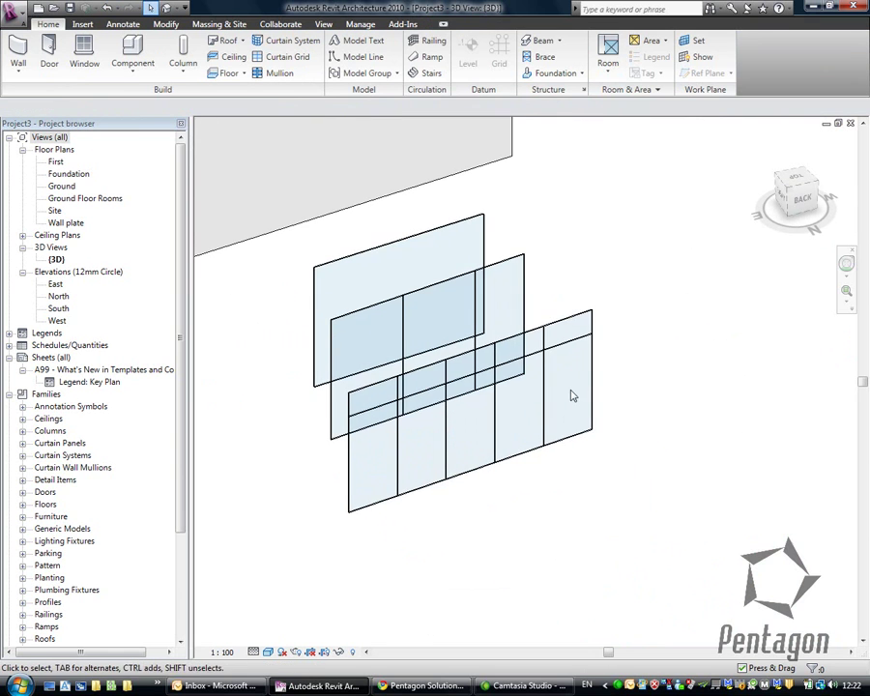
left_click(531, 274)
key("Delete")
left_click(480, 228)
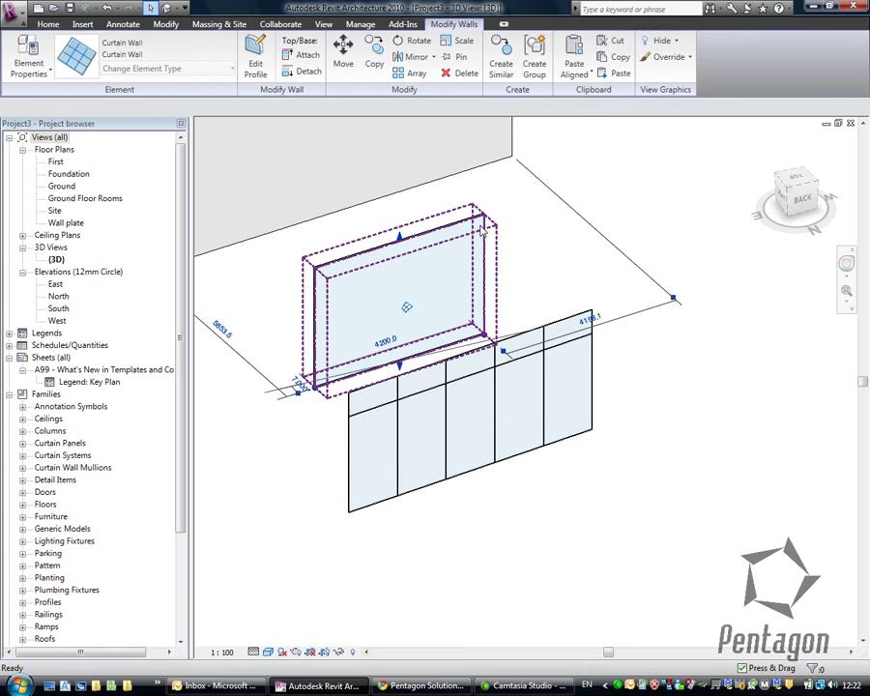
key("Delete")
Step: Duplicate the storefront wall's Storefront type under the name 'Custom Curtain Wall'
left_click(539, 335)
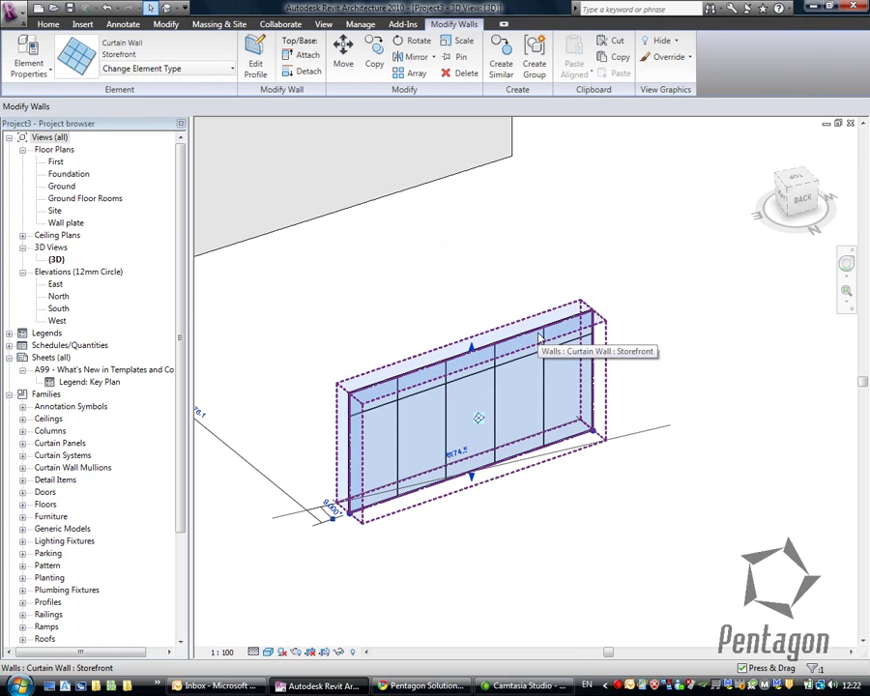
left_click(29, 56)
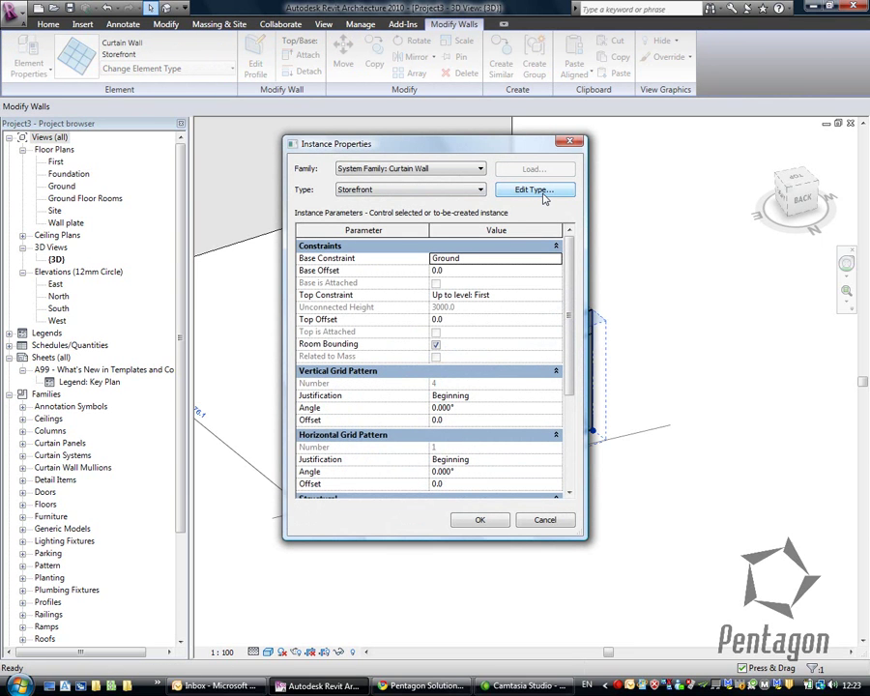
left_click(544, 194)
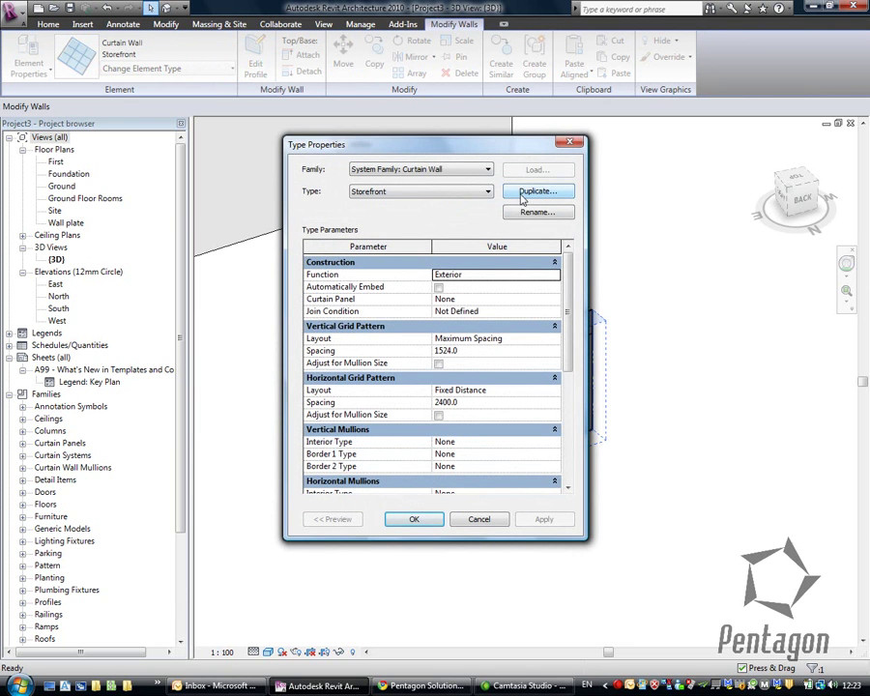
left_click(528, 192)
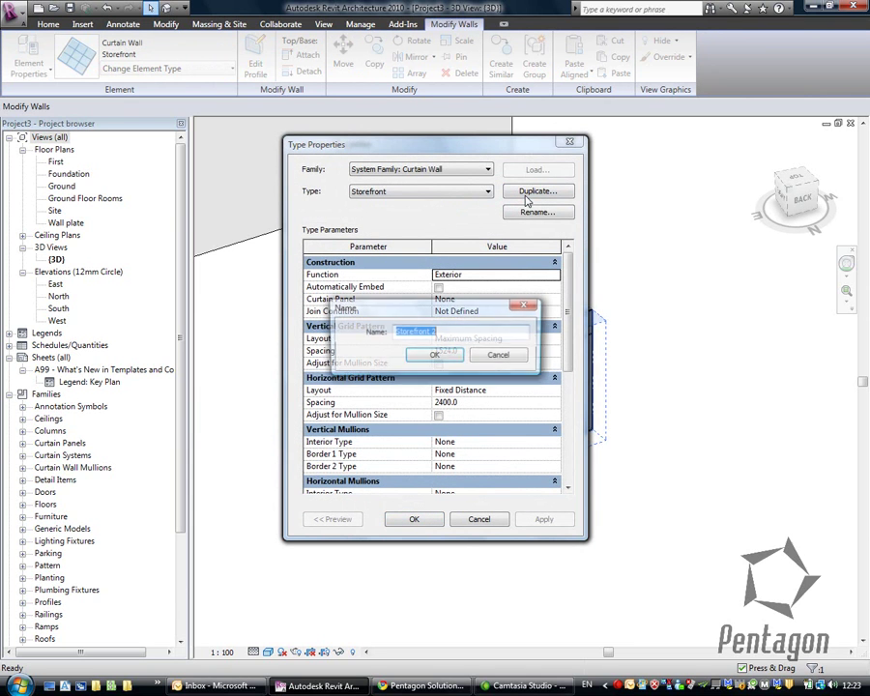
type("C")
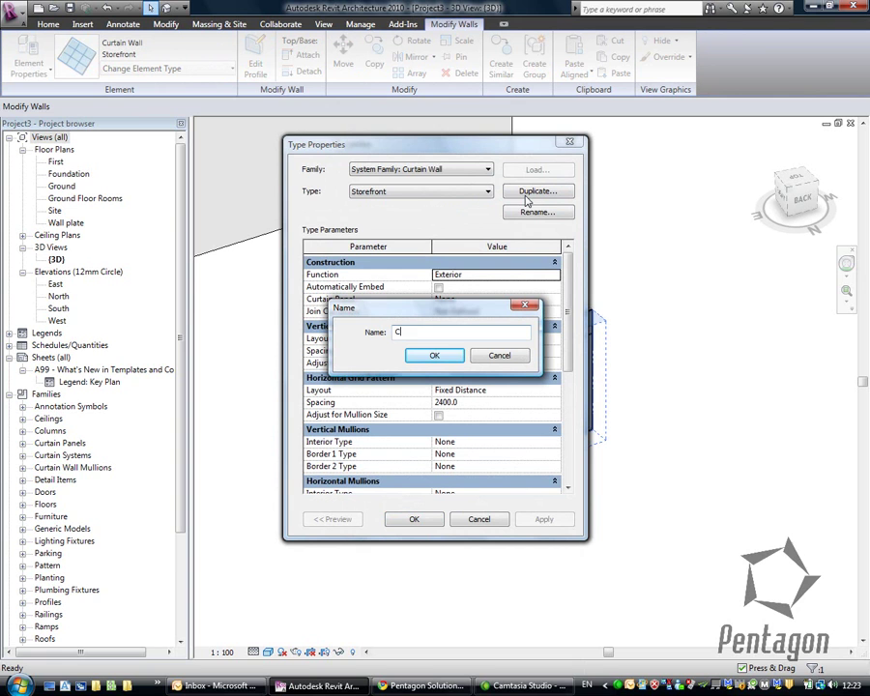
type("ustom Curtain Wall")
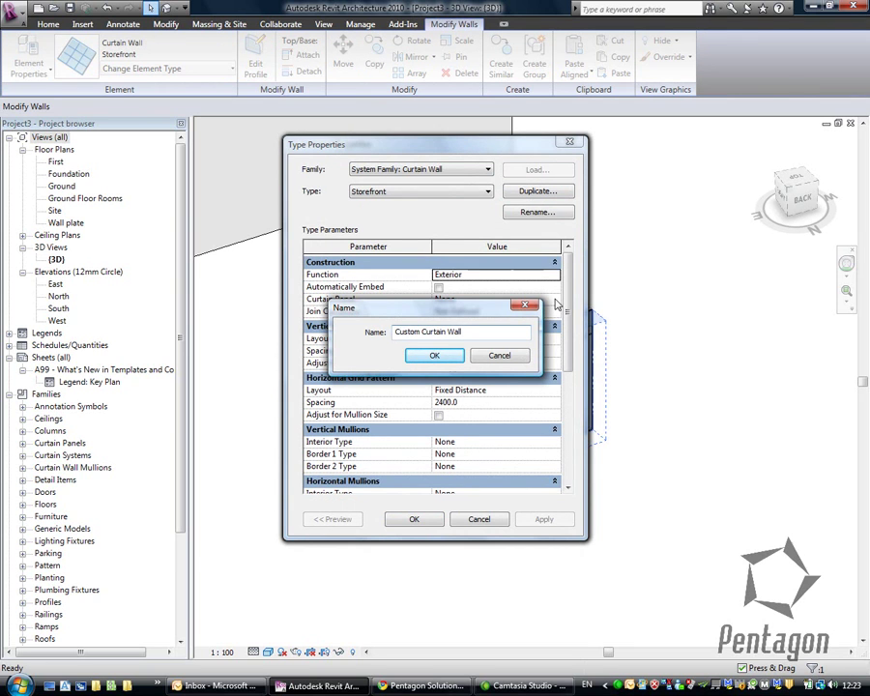
Step: Create the Custom Curtain Wall type, tick Automatically Embed and keep vertical Maximum Spacing layout
left_click(447, 357)
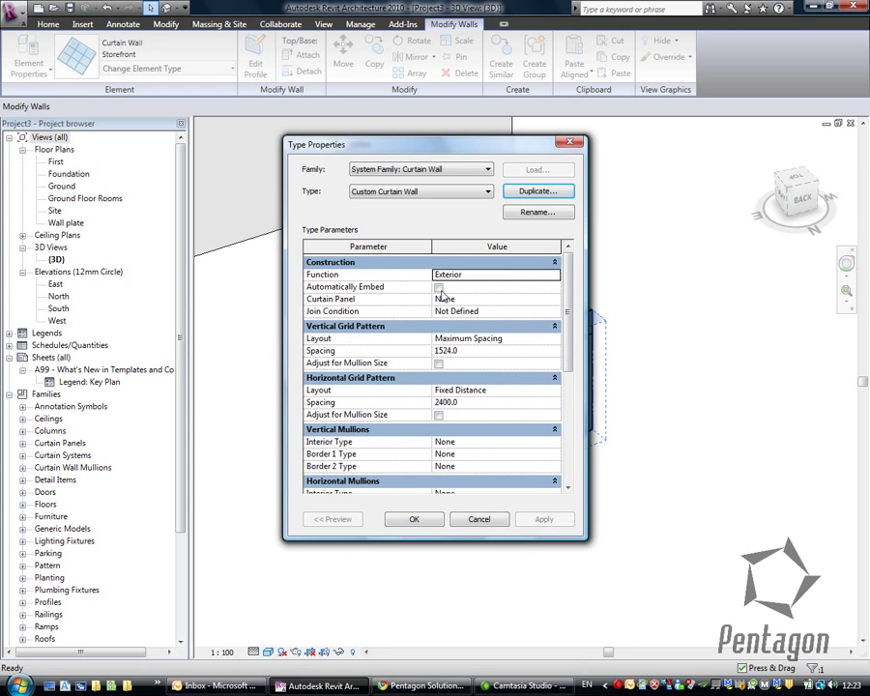
left_click(438, 288)
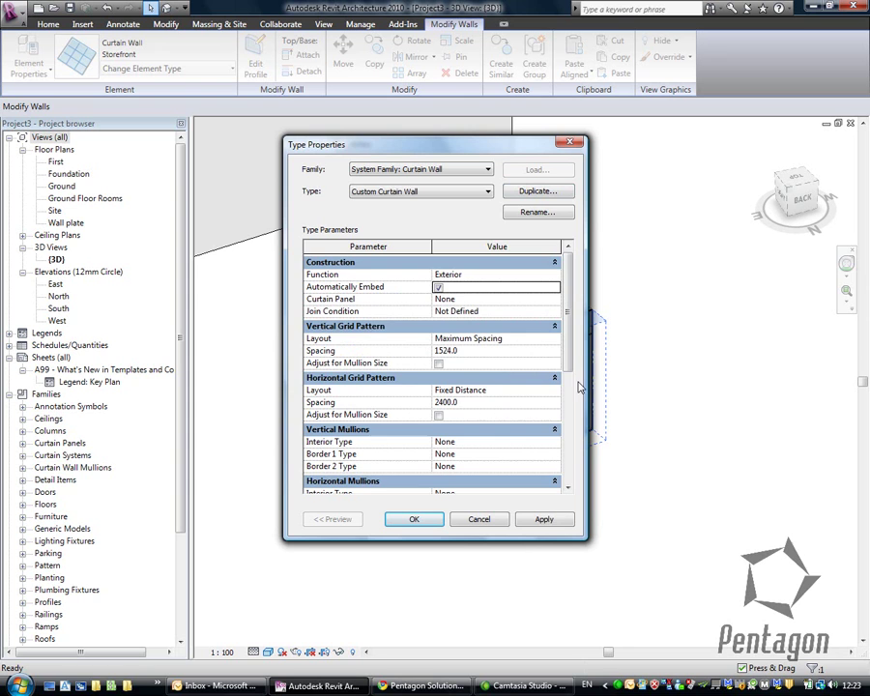
left_click_drag(568, 317, 568, 338)
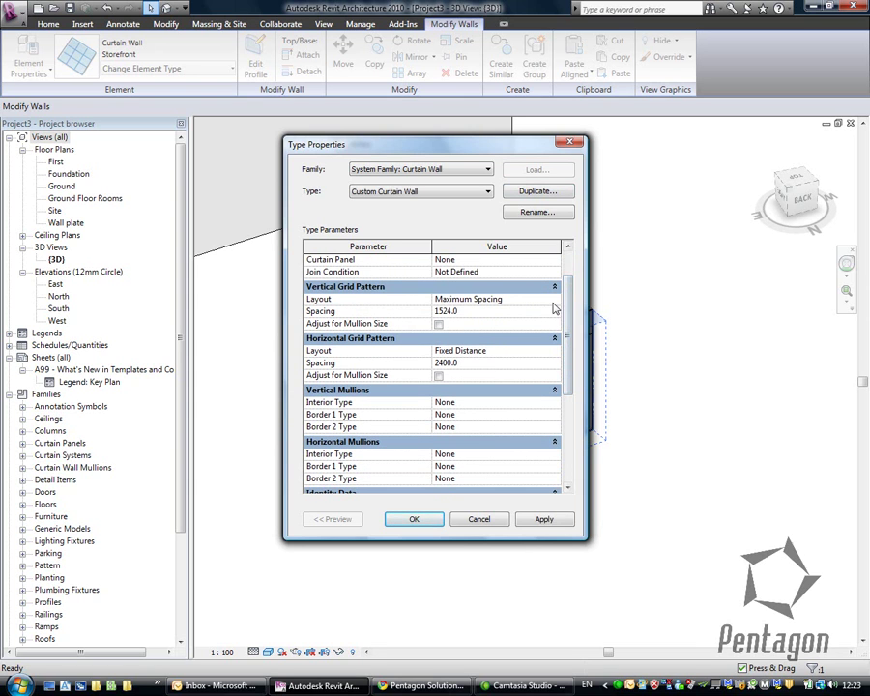
left_click(554, 302)
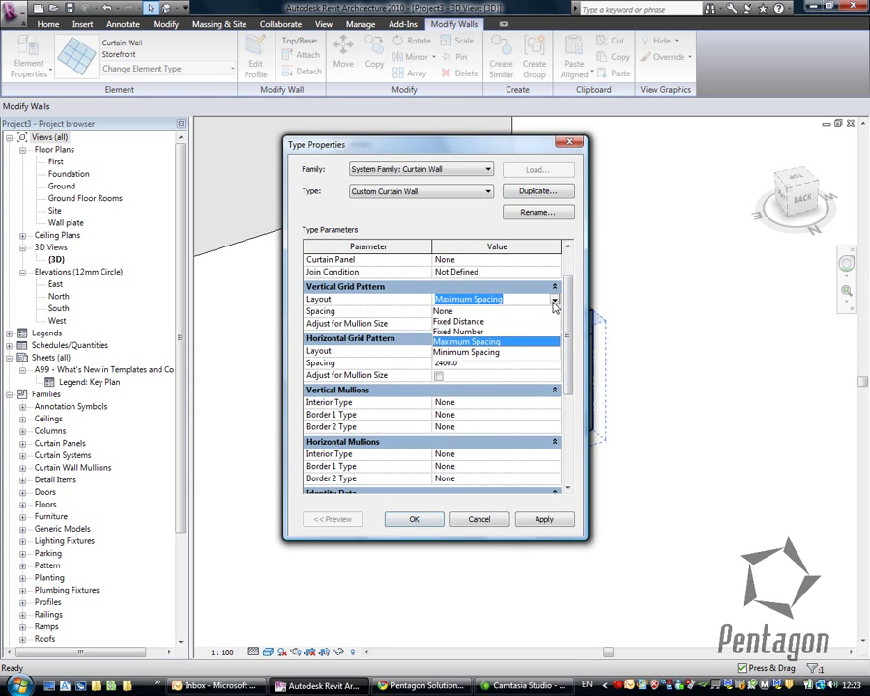
left_click(493, 342)
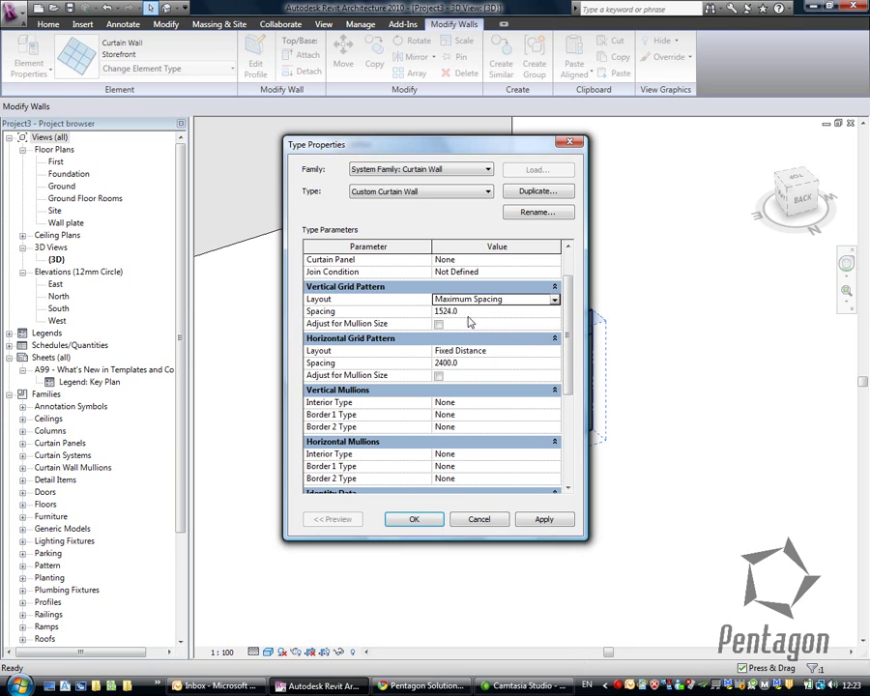
Step: Set vertical grid spacing to 1500 and start entering 2200 horizontal spacing
left_click(462, 311)
type("1")
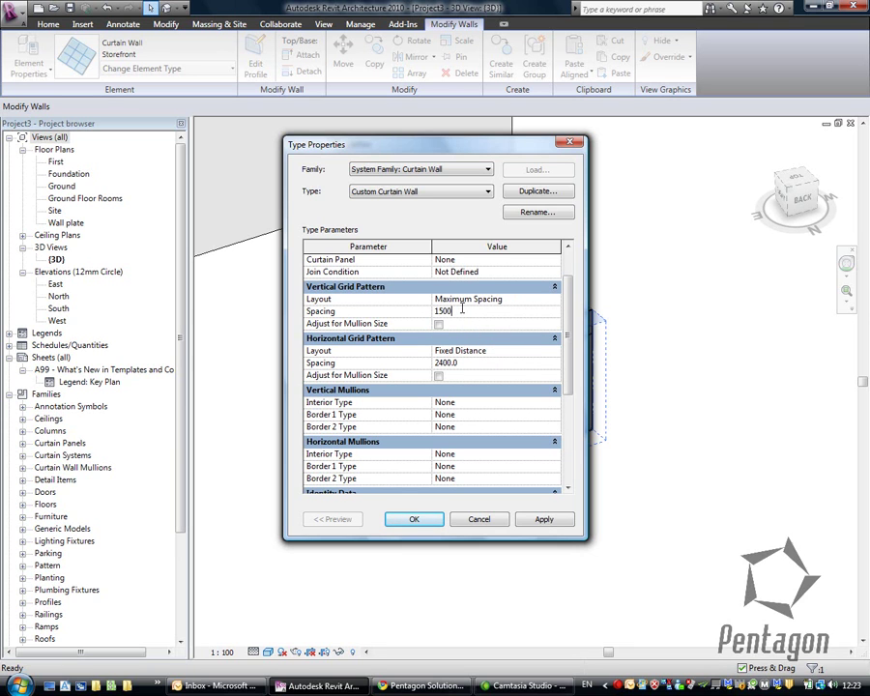
left_click(475, 363)
type("220")
Step: Set Horizontal Spacing to 2200 and vertical interior mullions to Rectangular 30mm Square
left_click_drag(563, 358, 581, 398)
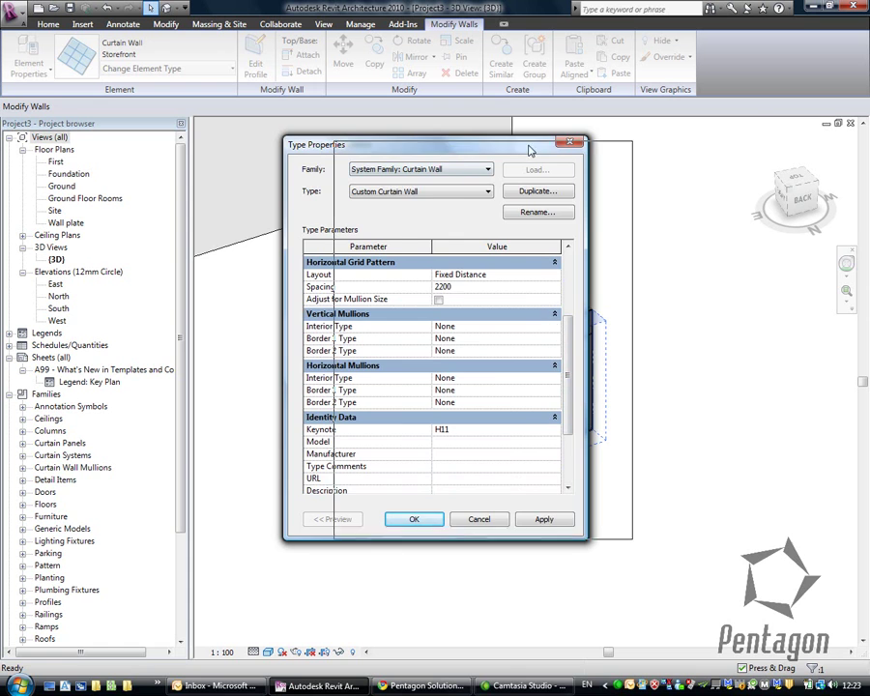
left_click_drag(340, 146, 407, 142)
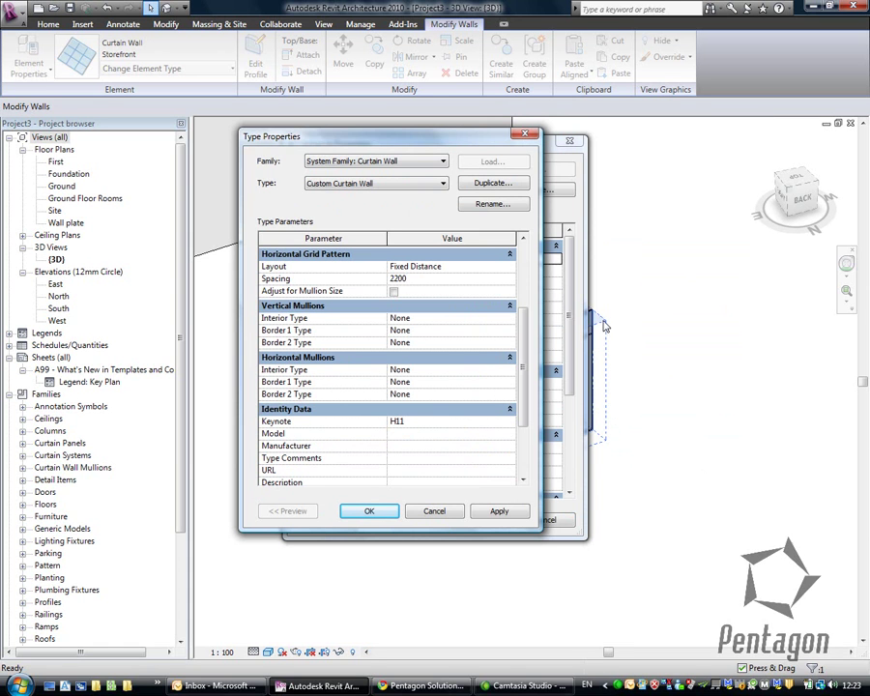
left_click(513, 319)
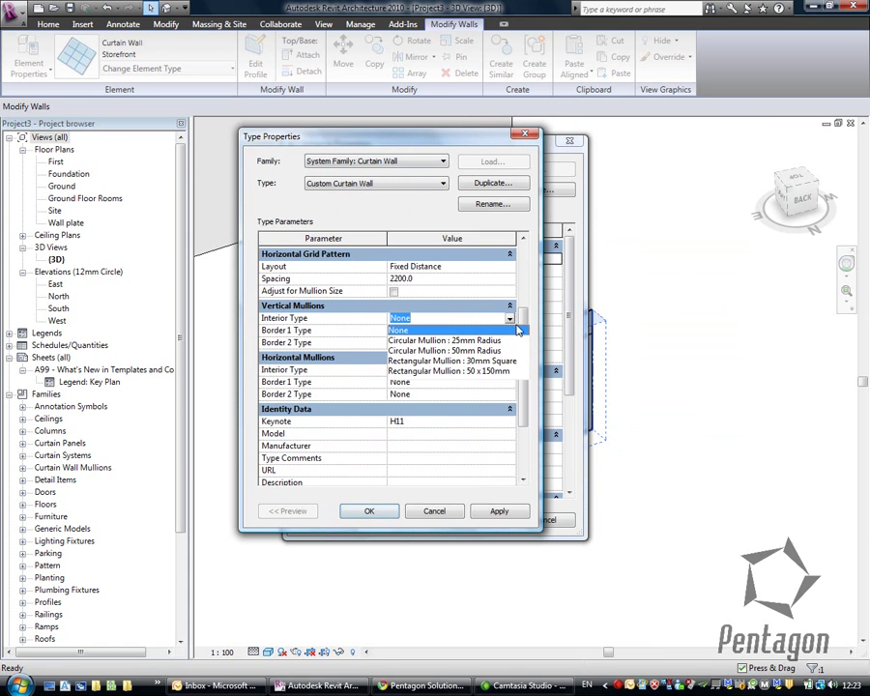
left_click(482, 362)
Step: Set both vertical border mullions (Border 1 and 2) to Rectangular 50 x 150mm
left_click(509, 331)
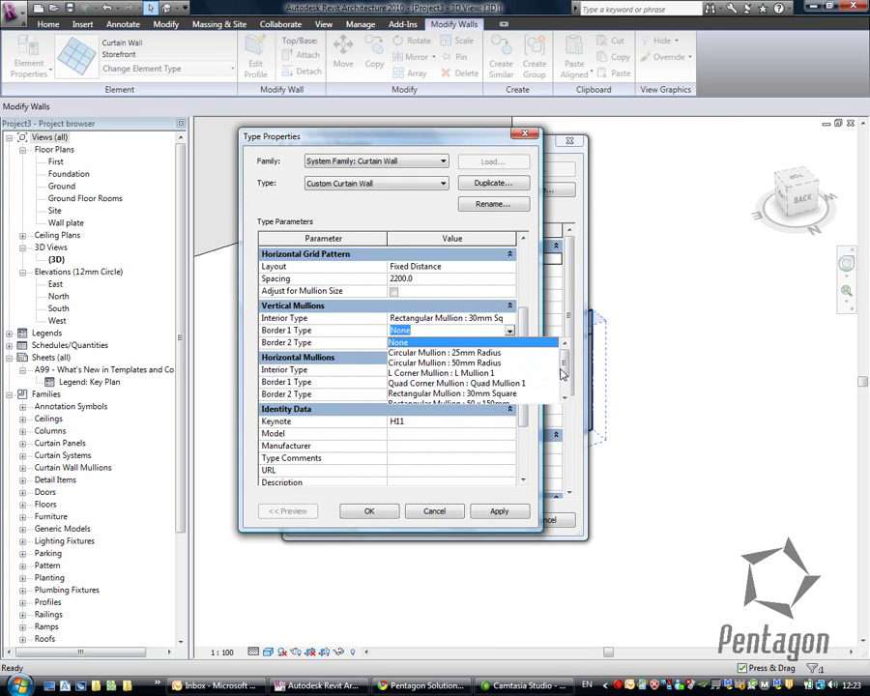
scroll(570, 380, "down", 1)
scroll(571, 380, "down", 1)
left_click(450, 391)
left_click(474, 343)
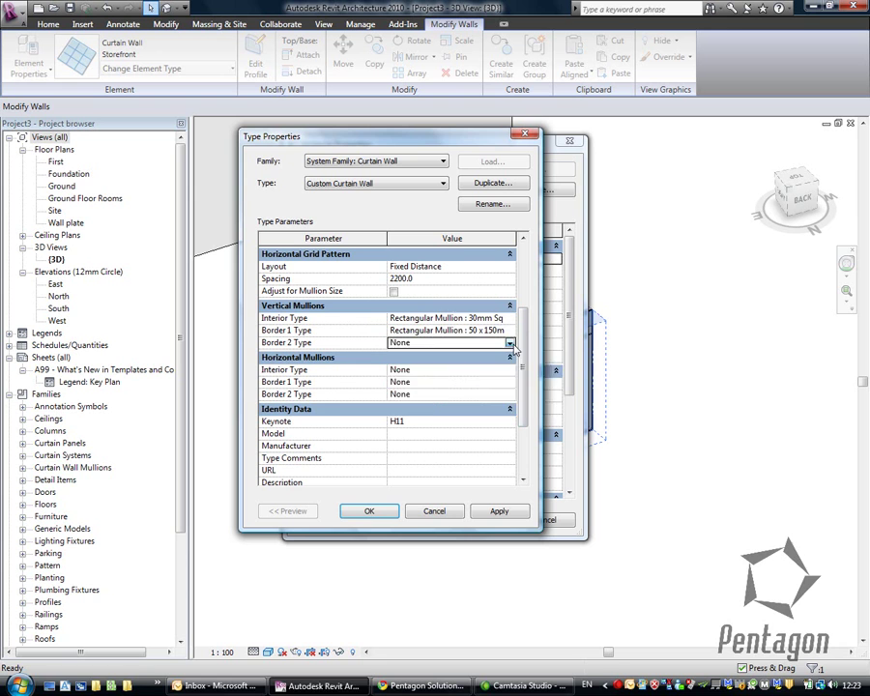
left_click(509, 343)
left_click(517, 376)
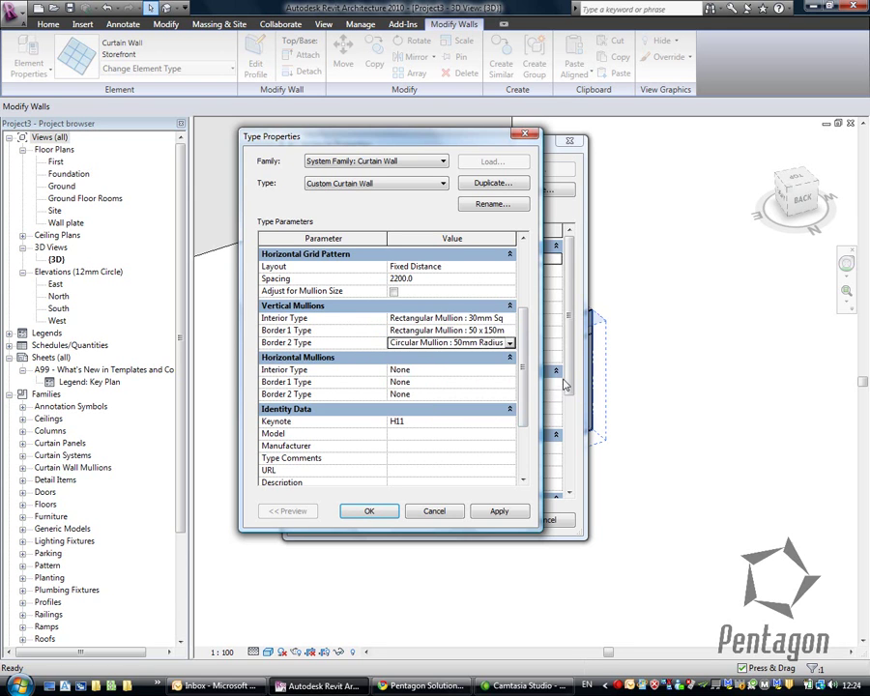
left_click(510, 343)
scroll(531, 391, "down", 1)
scroll(531, 391, "up", 1)
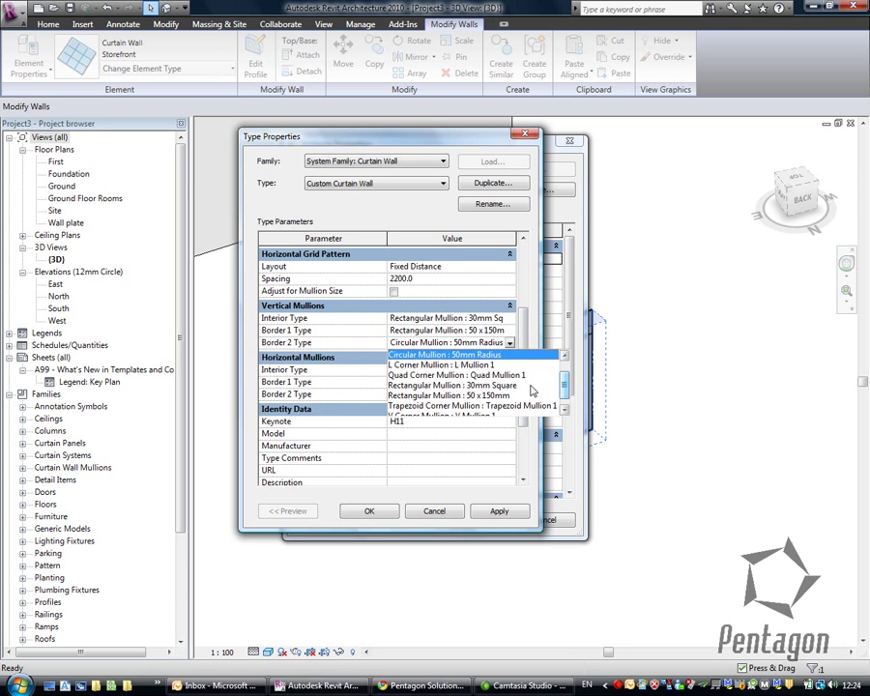
left_click(520, 395)
Step: Set horizontal interior mullions to 30mm Square, both horizontal borders to 50 x 150mm, and accept
left_click(510, 369)
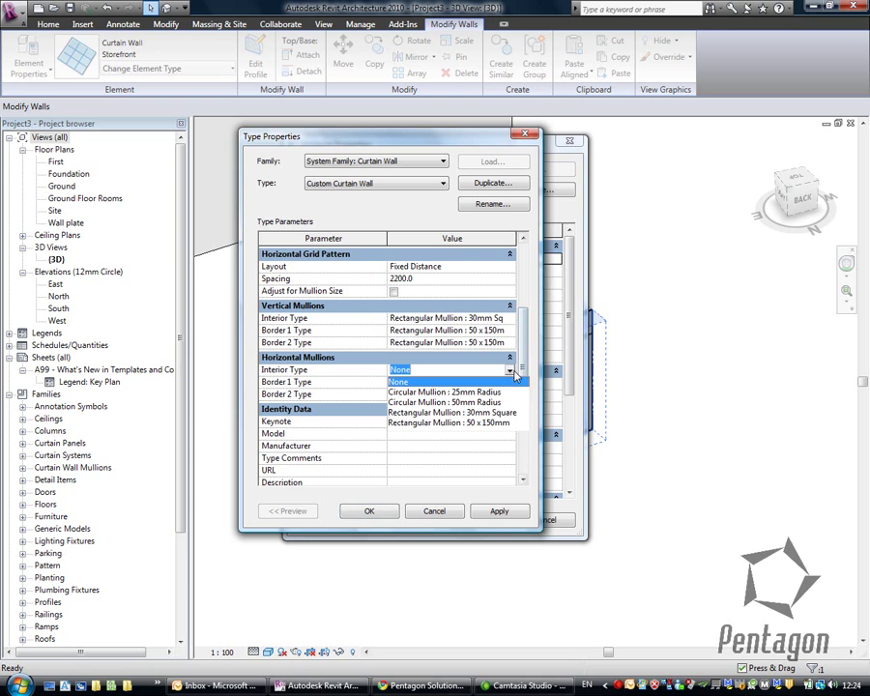
left_click(486, 403)
left_click(509, 371)
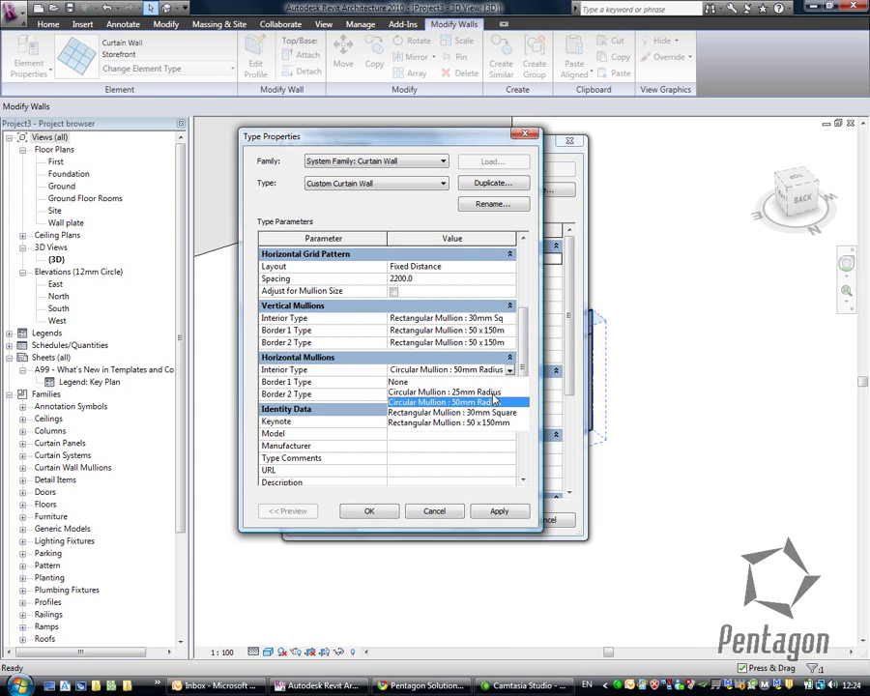
left_click(493, 414)
left_click(509, 382)
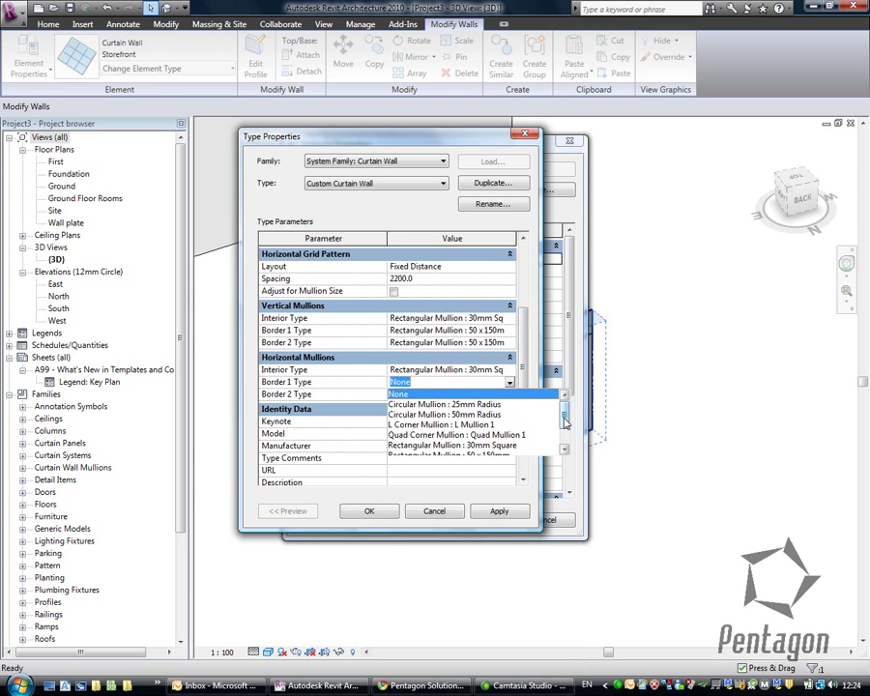
left_click_drag(565, 406, 563, 450)
left_click(450, 434)
left_click(510, 394)
left_click(488, 436)
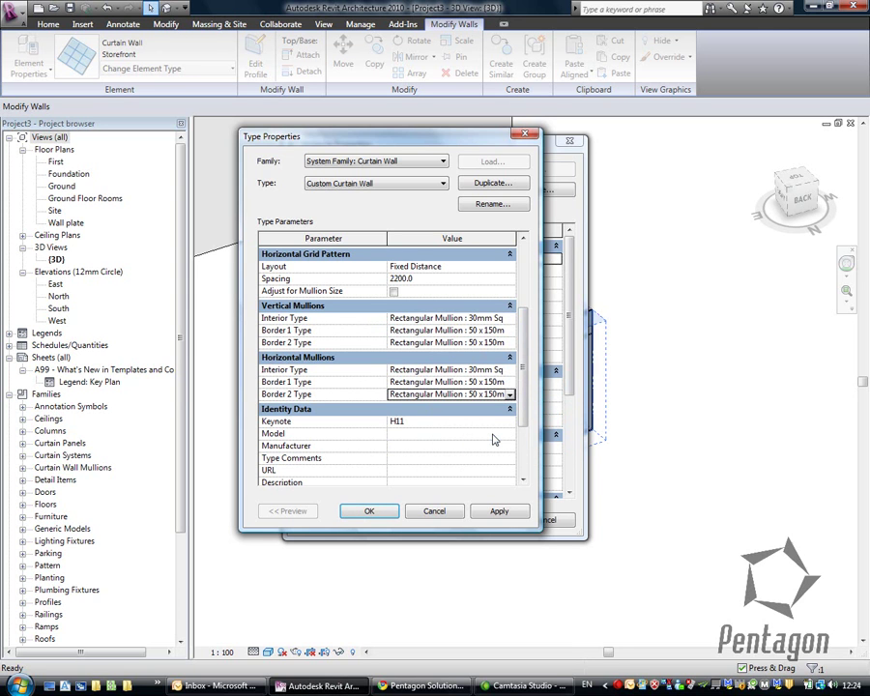
left_click(369, 511)
Step: Apply the properties and confirm the storefront wall now uses the Custom Curtain Wall type
left_click(473, 522)
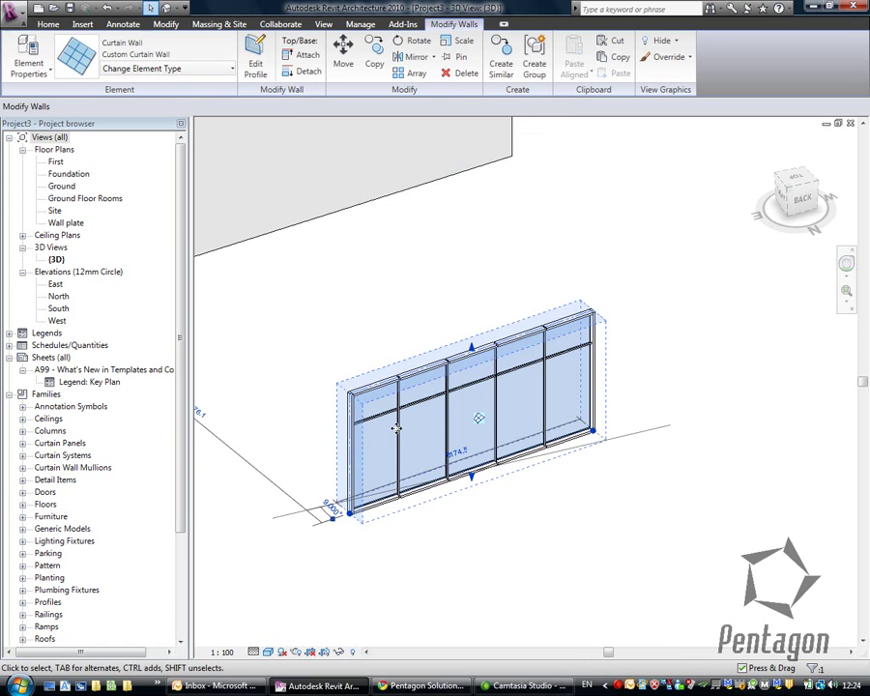
left_click(222, 72)
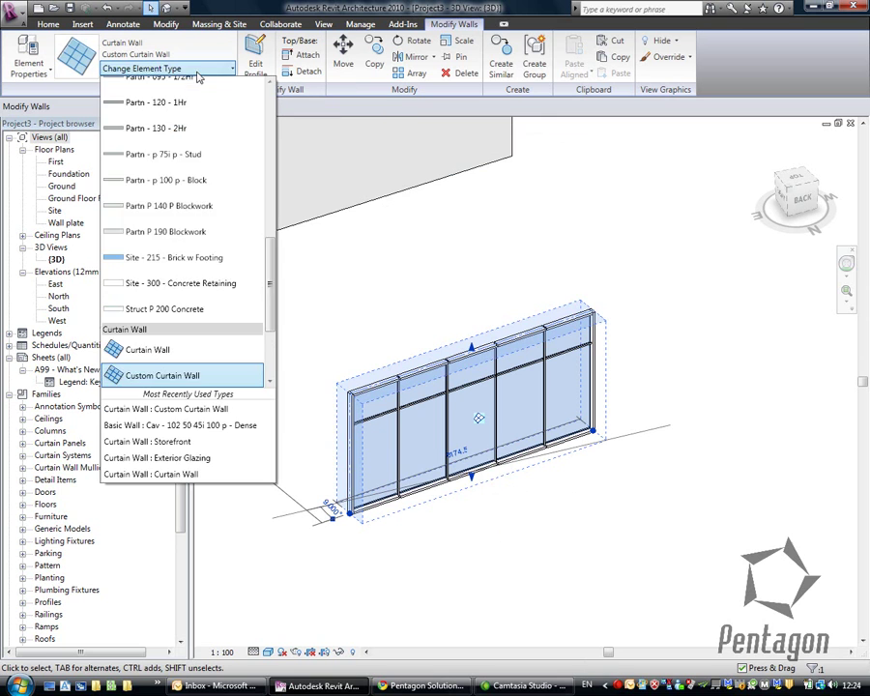
scroll(233, 319, "up", 1)
scroll(233, 290, "down", 2)
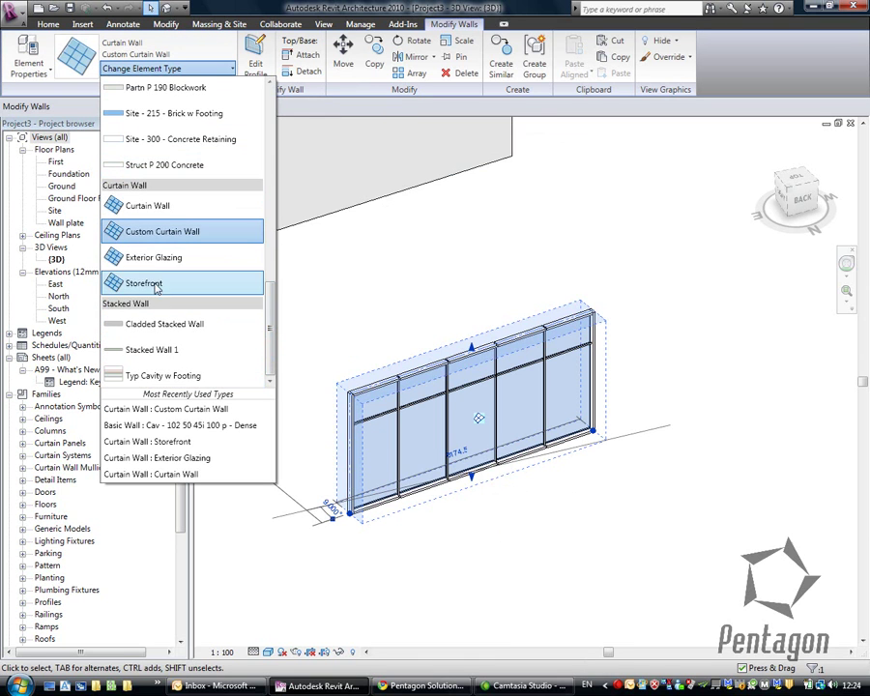
mouse_move(172, 236)
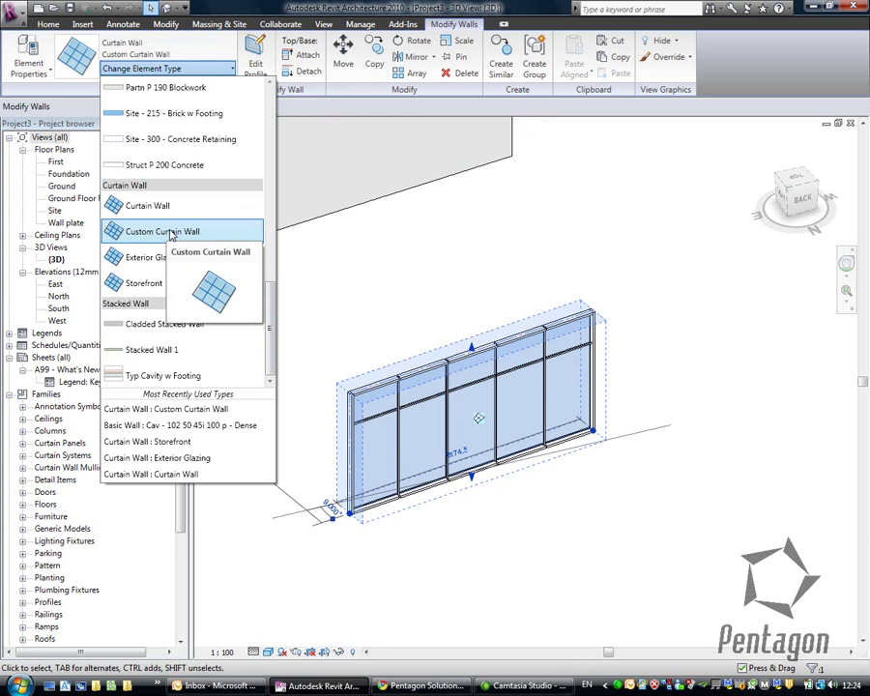
key("Escape")
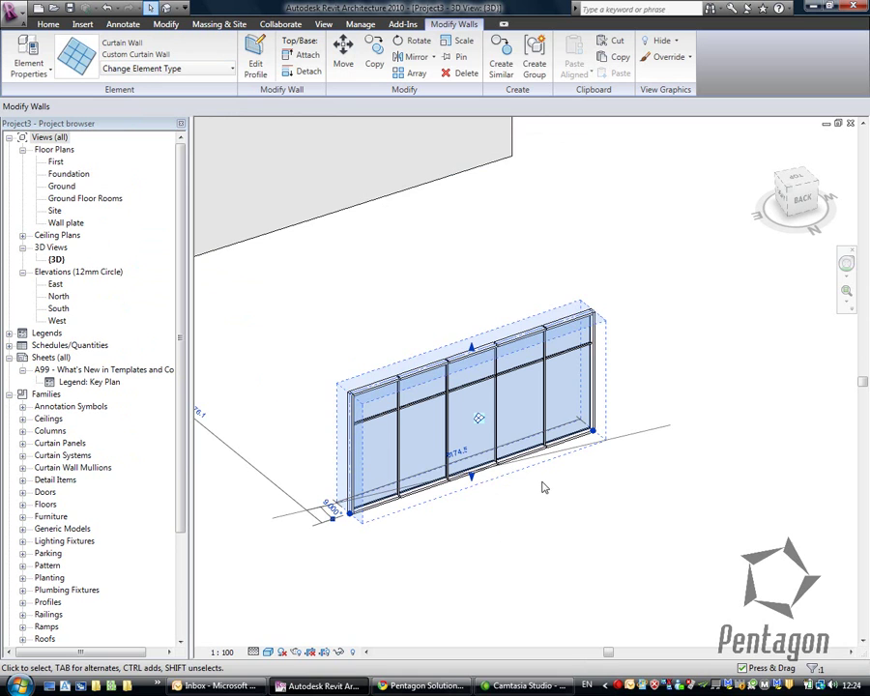
Step: Draw a similar Custom Curtain Wall along the brick wall's face edge
right_click(406, 372)
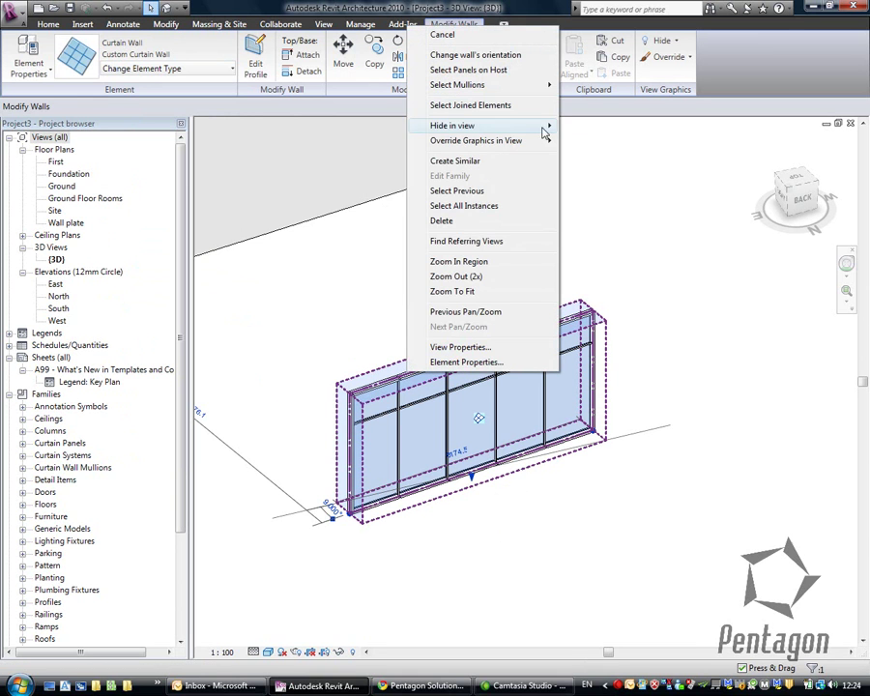
left_click(478, 164)
scroll(337, 292, "up", 1)
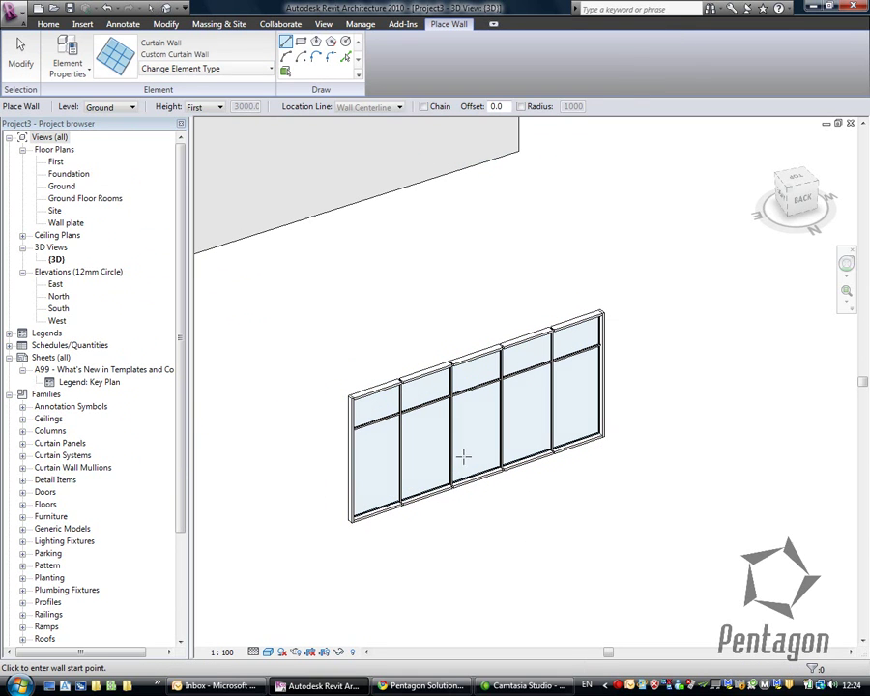
scroll(438, 387, "up", 6)
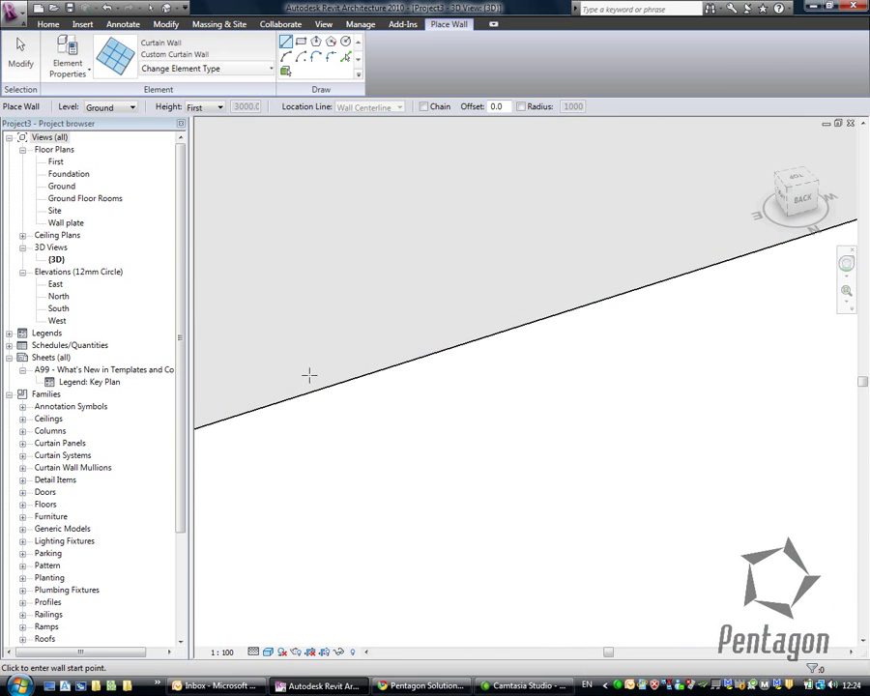
left_click(312, 377)
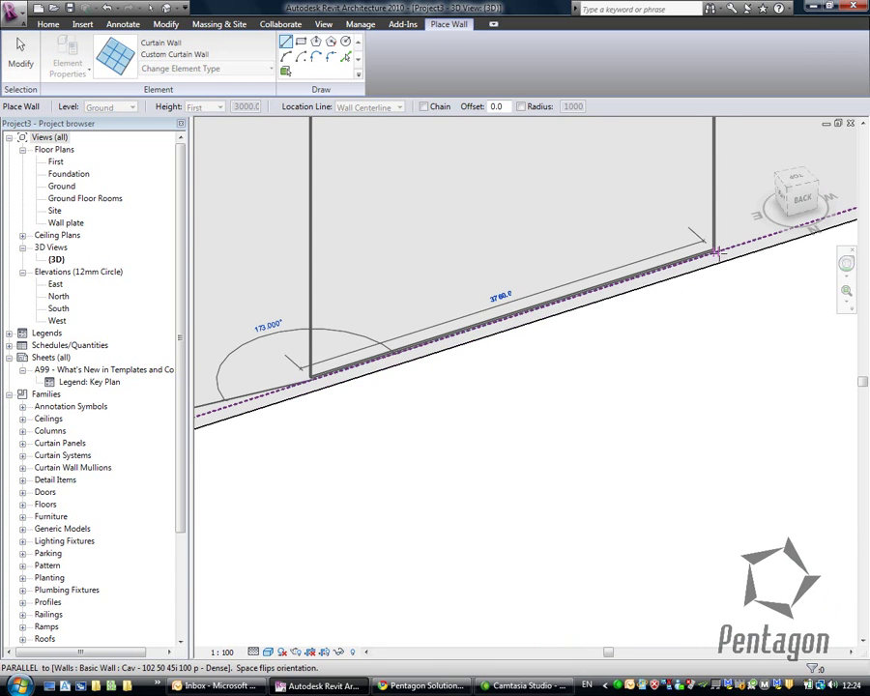
left_click(721, 253)
Step: End wall placement and pan to view the new embedded curtain wall
right_click(467, 382)
left_click(489, 385)
scroll(505, 389, "down", 3)
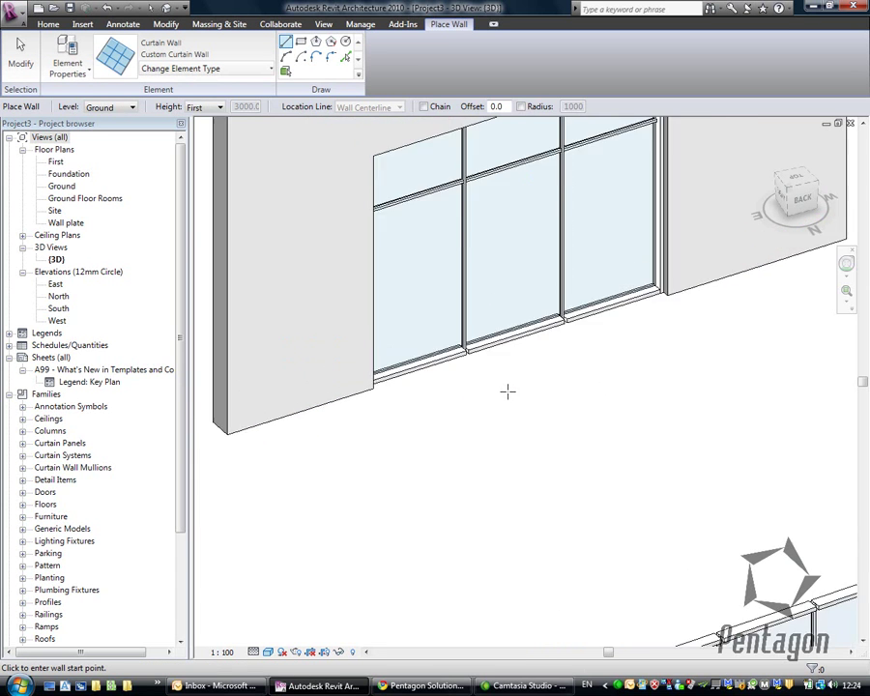
scroll(523, 395, "up", 2)
scroll(522, 395, "up", 3)
key("Escape")
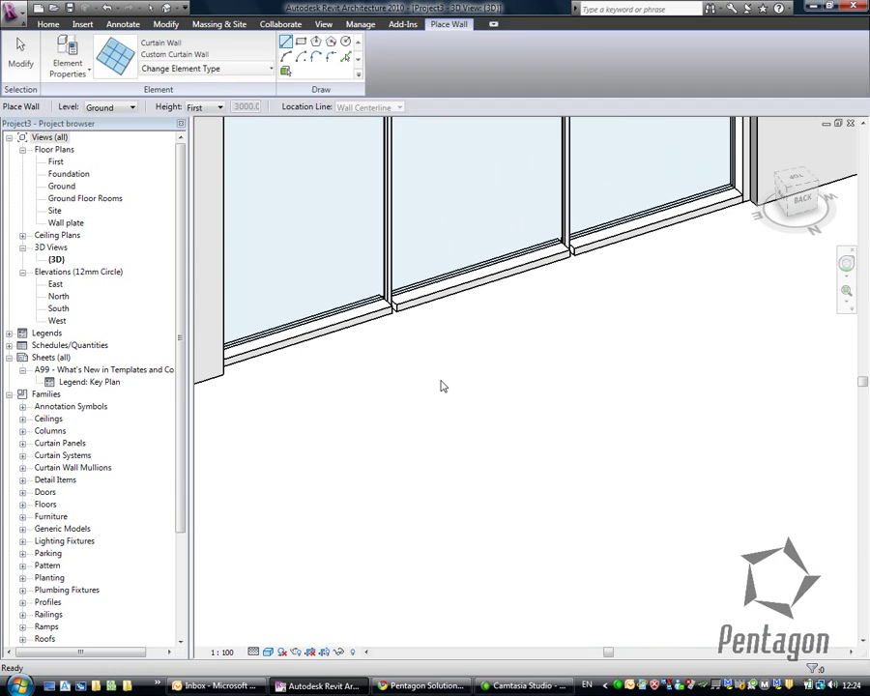
key("Escape")
middle_click_drag(410, 363, 521, 513)
scroll(521, 513, "up", 2)
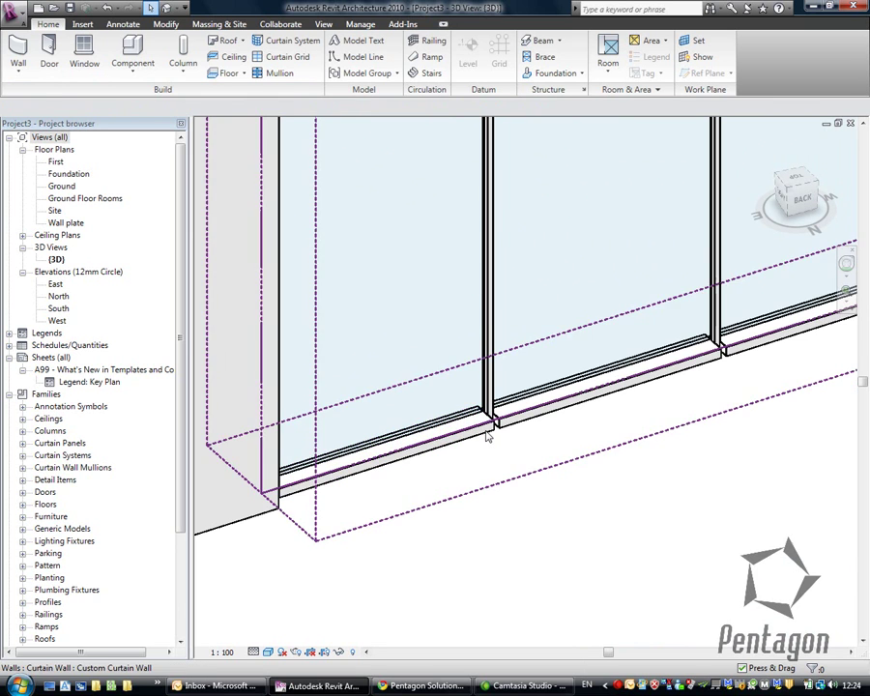
Step: Toggle the join of the curtain wall's bottom mullion
key("Tab")
key("Tab")
key("Tab")
key("Tab")
key("Tab")
left_click(485, 433)
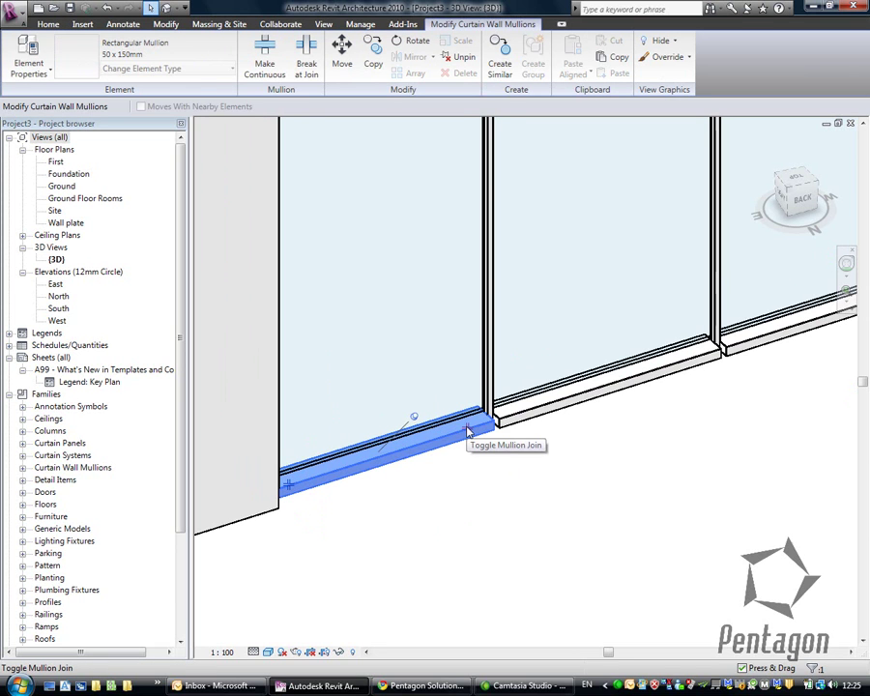
left_click(467, 432)
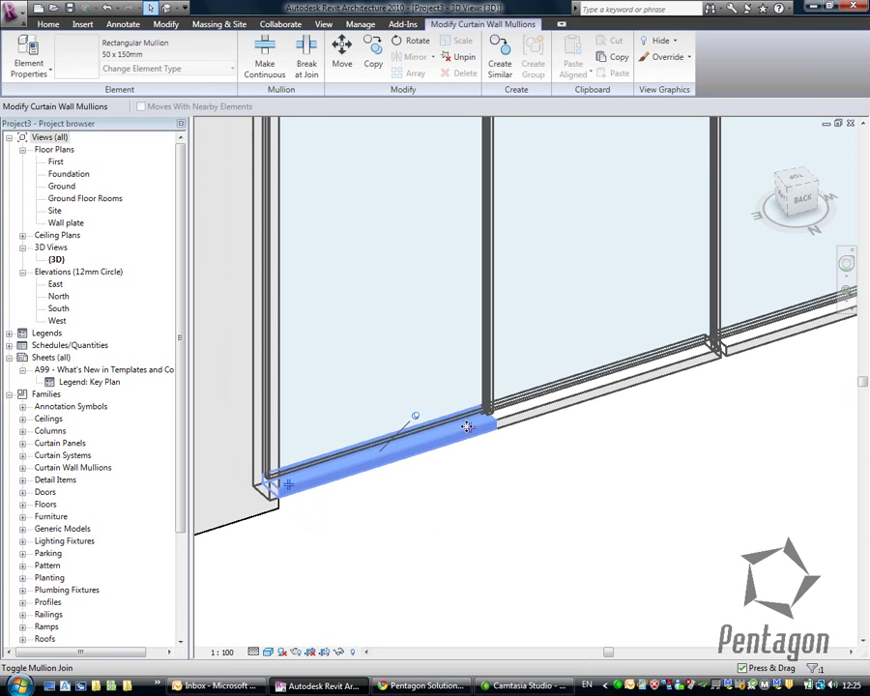
left_click(529, 492)
Step: Window-select the free-standing lower curtain wall and drag it into the large wall
scroll(524, 427, "down", 5)
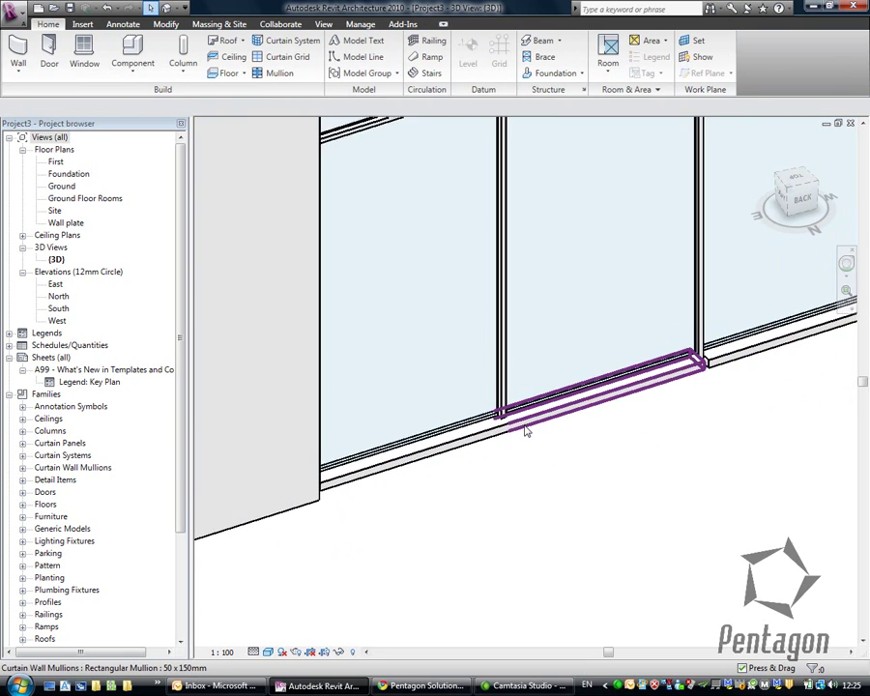
scroll(525, 432, "down", 4)
middle_click_drag(568, 454, 407, 420)
scroll(407, 420, "up", 1)
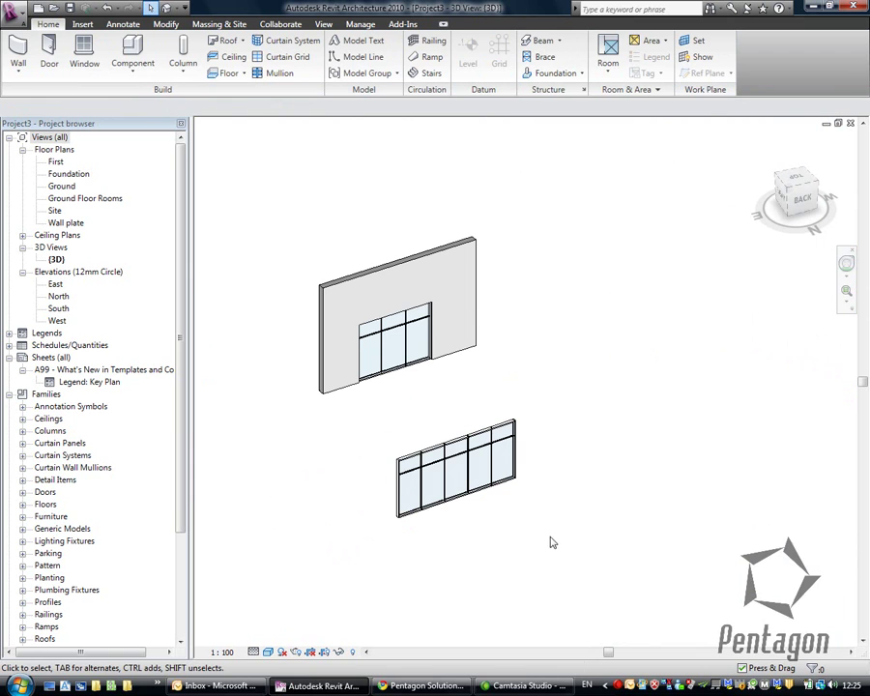
left_click_drag(527, 528, 368, 424)
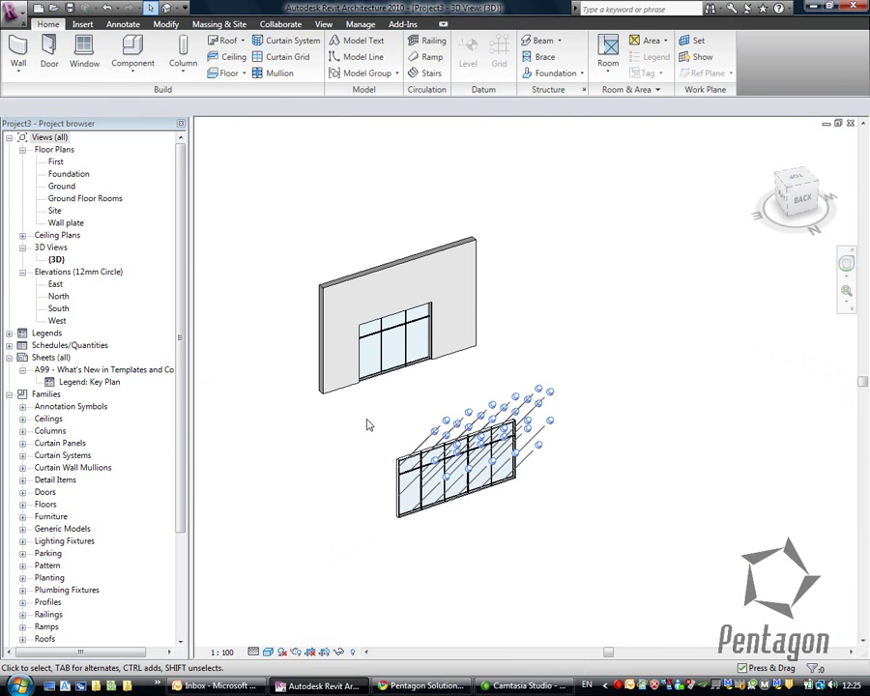
left_click_drag(406, 459, 311, 266)
Step: Delete the old walls and pick the Cav - 102 50 45i 100 p - Dense wall type on the Ground floor plan
key("Delete")
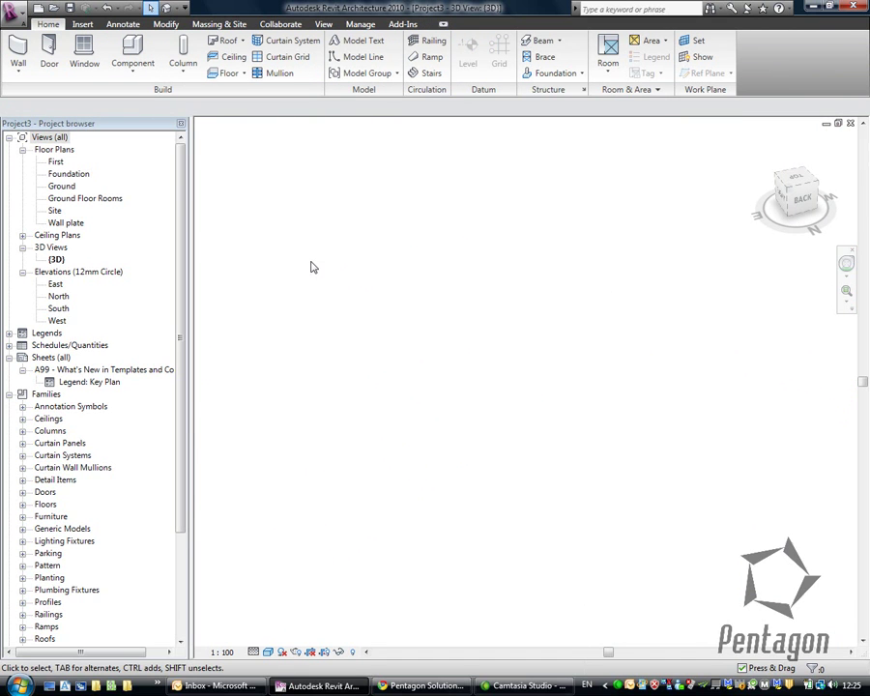
double_click(75, 183)
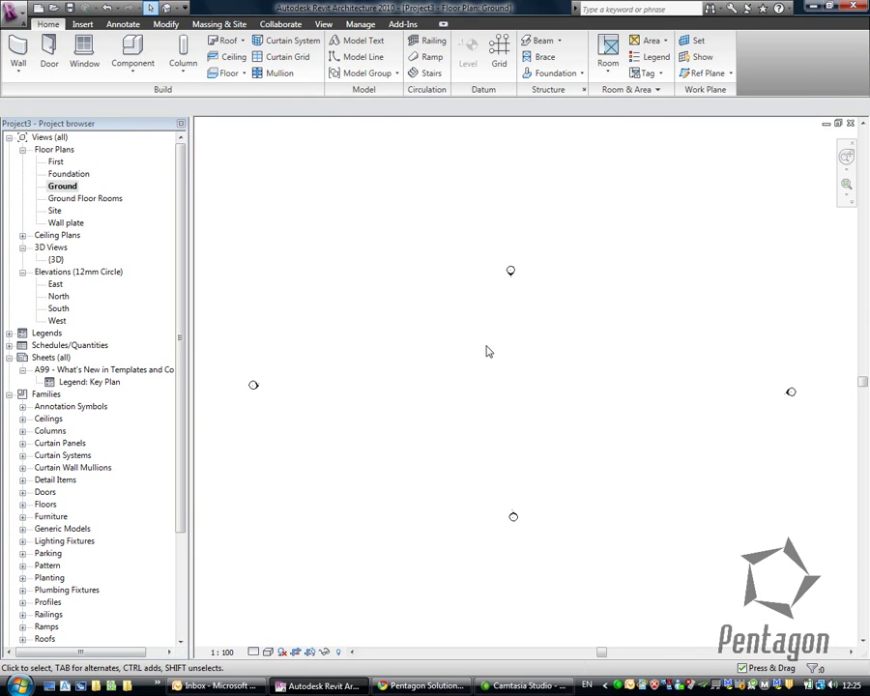
left_click(19, 50)
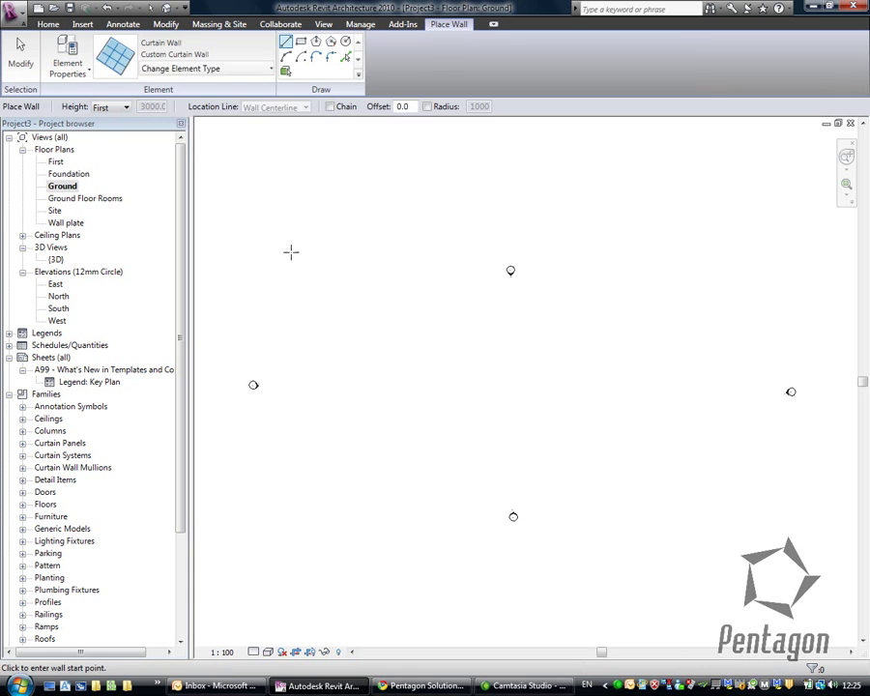
left_click(186, 71)
left_click_drag(312, 284, 306, 154)
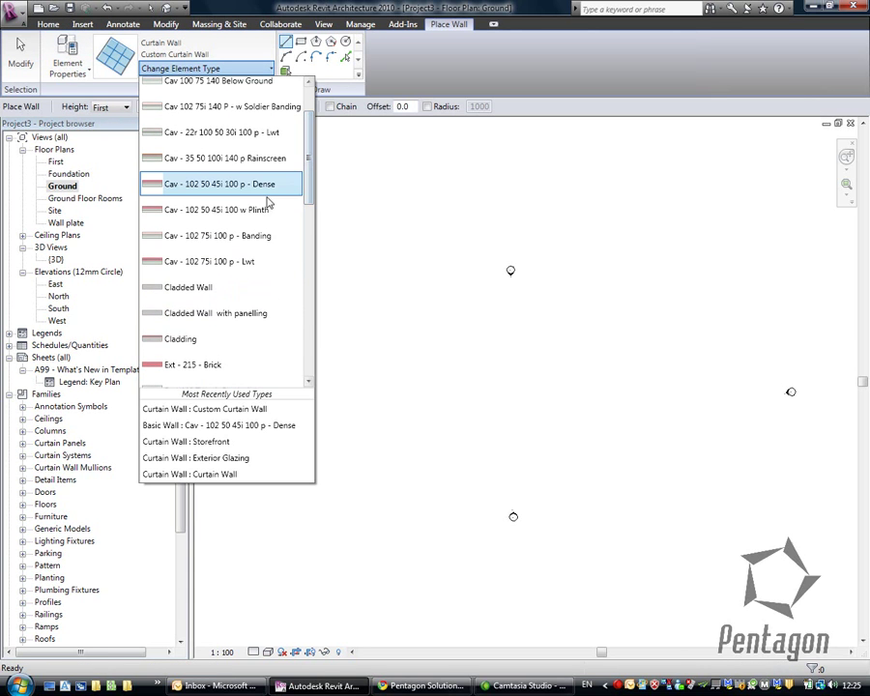
left_click(256, 189)
Step: Draw one short straight wall segment, then exit the wall tool
left_click(447, 362)
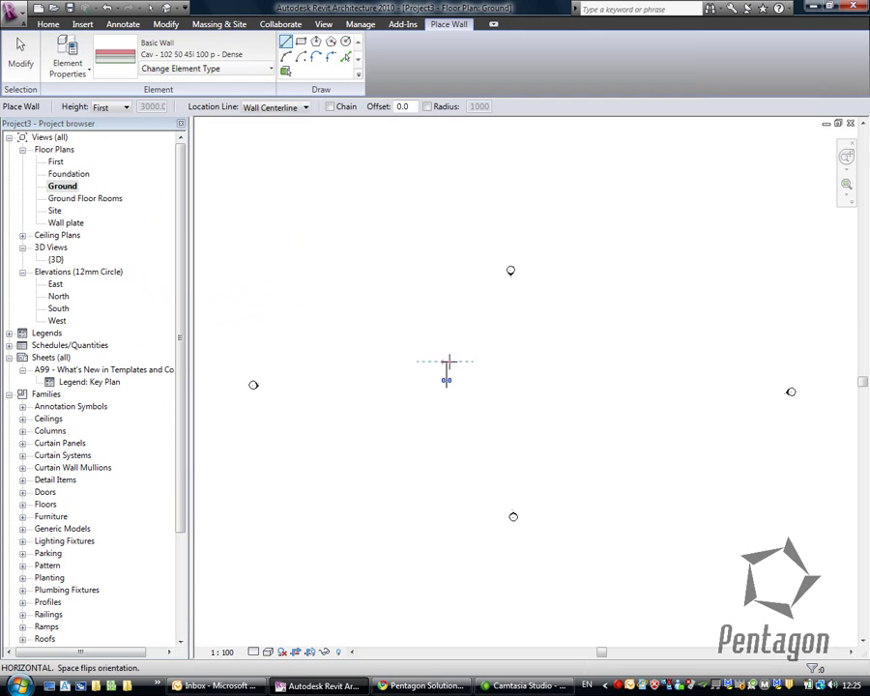
left_click(530, 360)
right_click(466, 310)
left_click(498, 320)
right_click(482, 319)
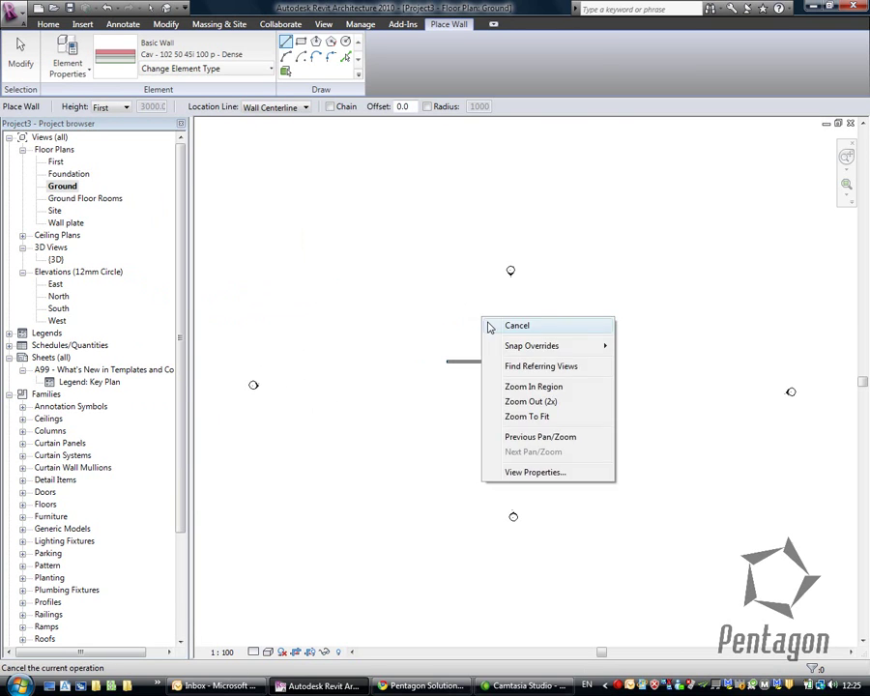
left_click(492, 326)
scroll(520, 381, "up", 5)
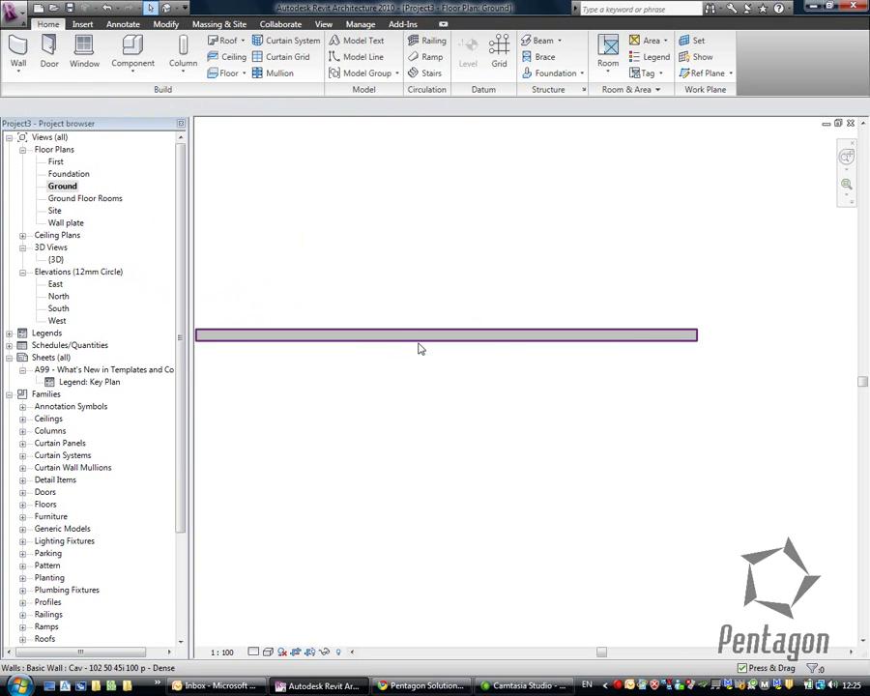
middle_click_drag(432, 355, 463, 358)
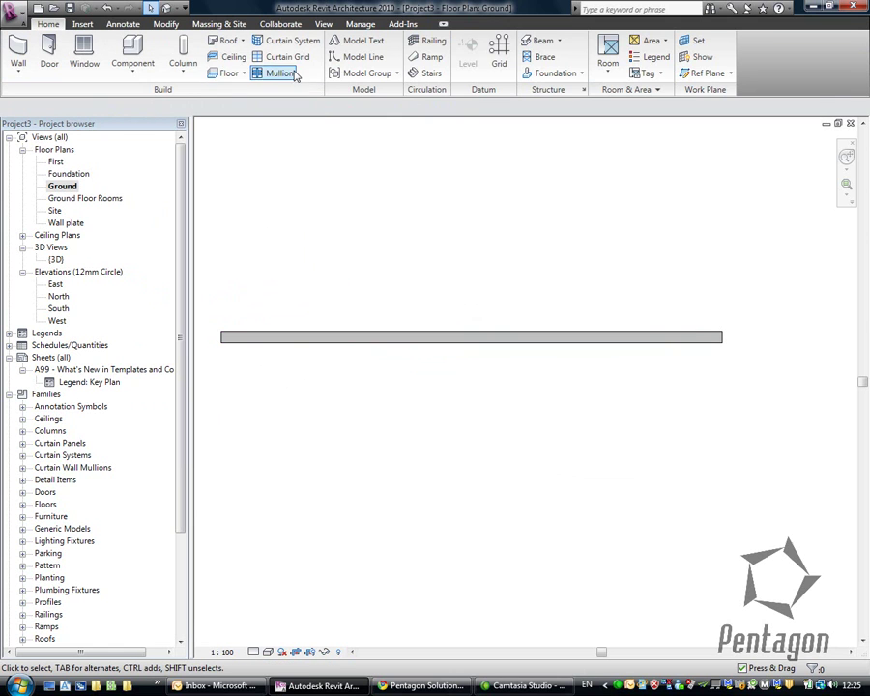
Step: Place a standard elevation marker in front of the new wall
left_click(324, 24)
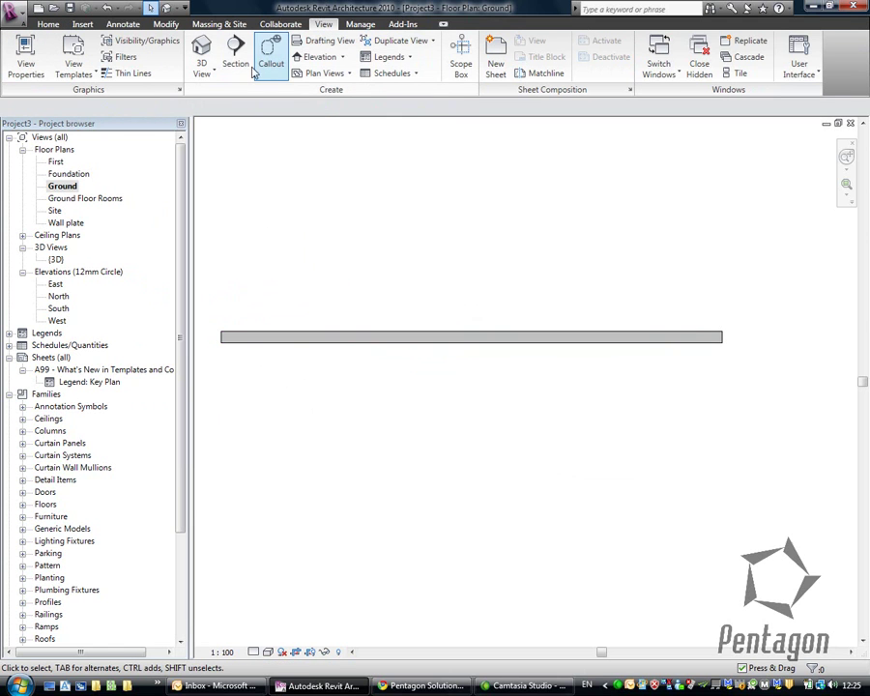
left_click(343, 58)
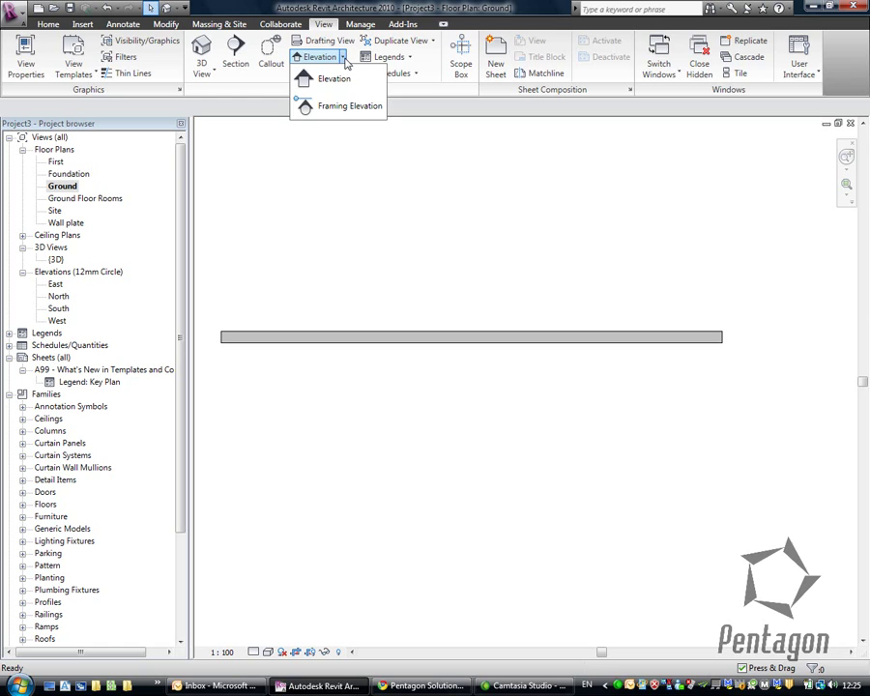
left_click(339, 80)
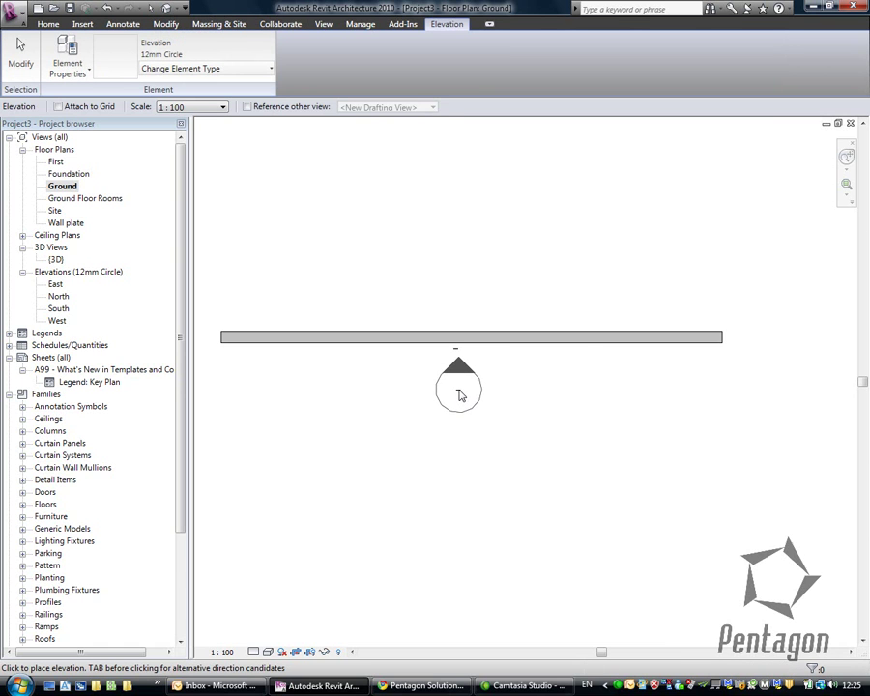
left_click(460, 392)
right_click(450, 289)
left_click(460, 301)
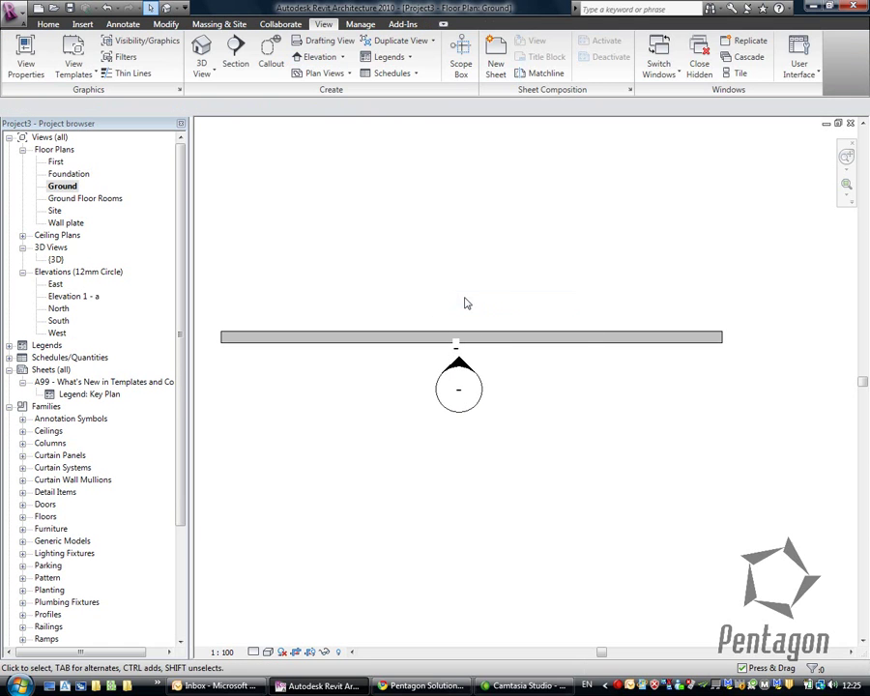
Step: Pull the elevation's crop line ends in to the wall, then open Elevation 1 - a
left_click(458, 360)
left_click_drag(466, 367, 441, 373)
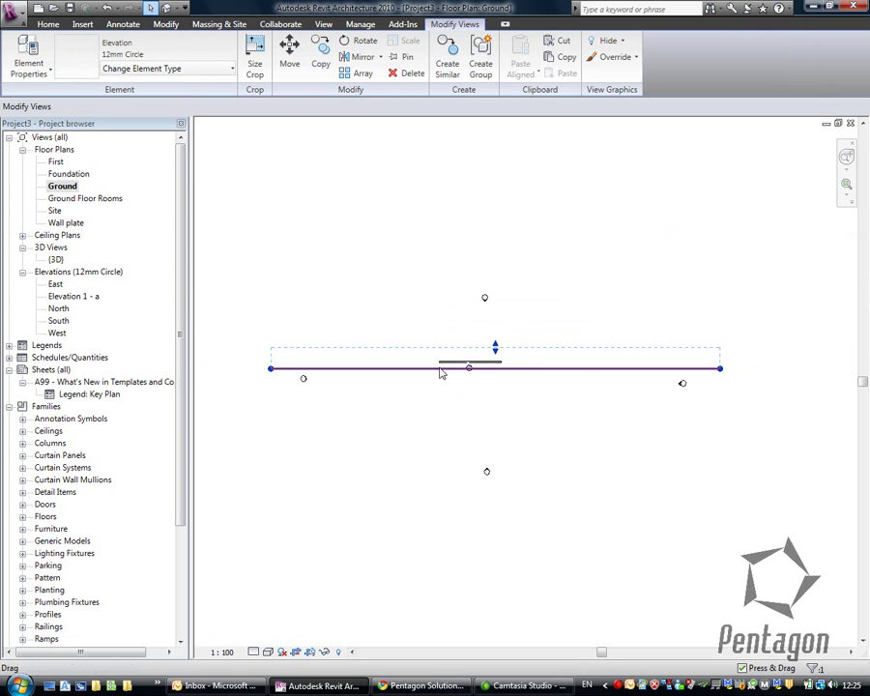
left_click_drag(277, 373, 431, 369)
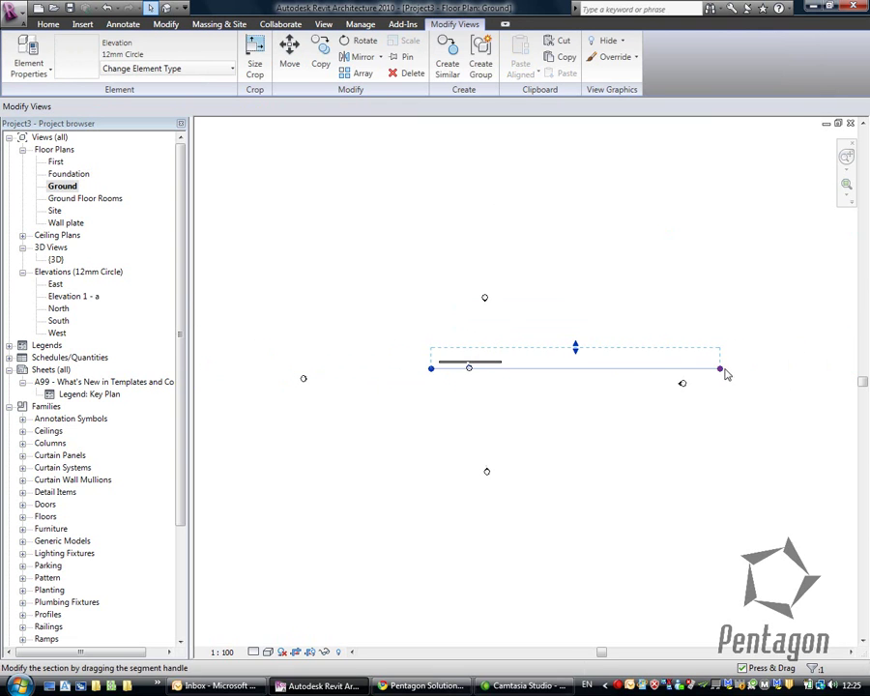
left_click_drag(722, 370, 510, 368)
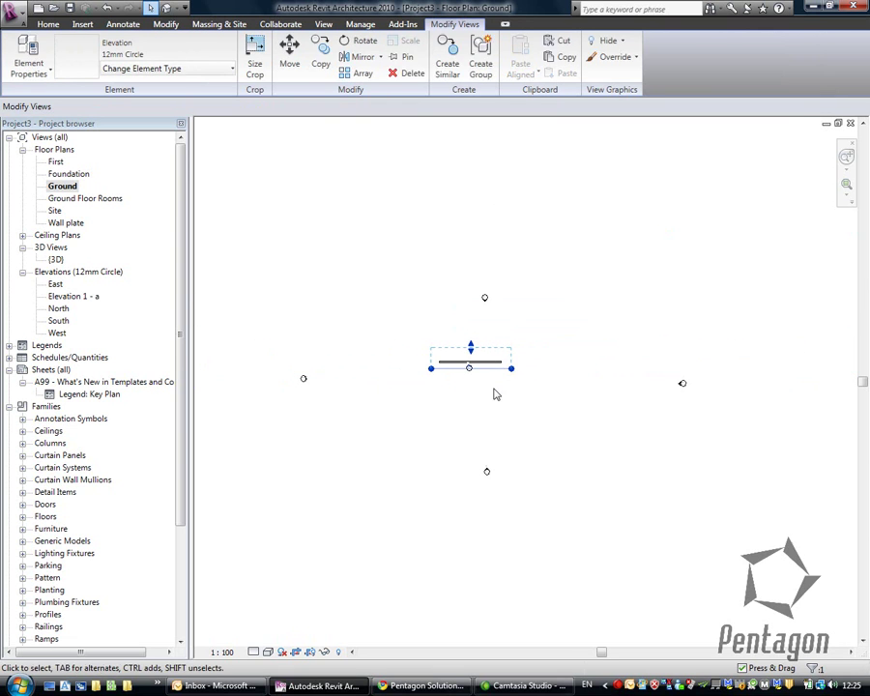
left_click(493, 391)
scroll(474, 372, "up", 5)
scroll(427, 396, "up", 2)
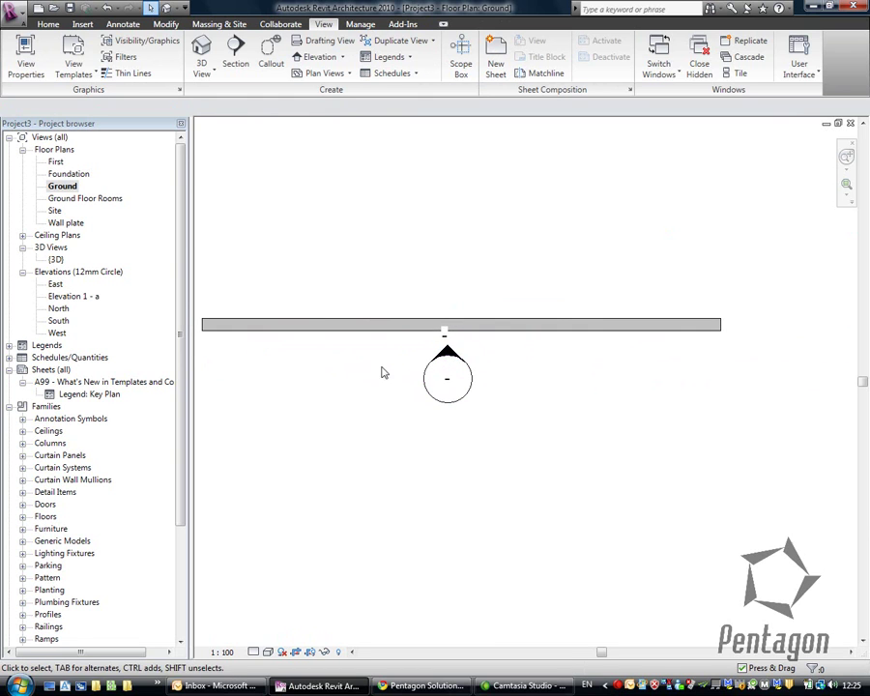
double_click(448, 356)
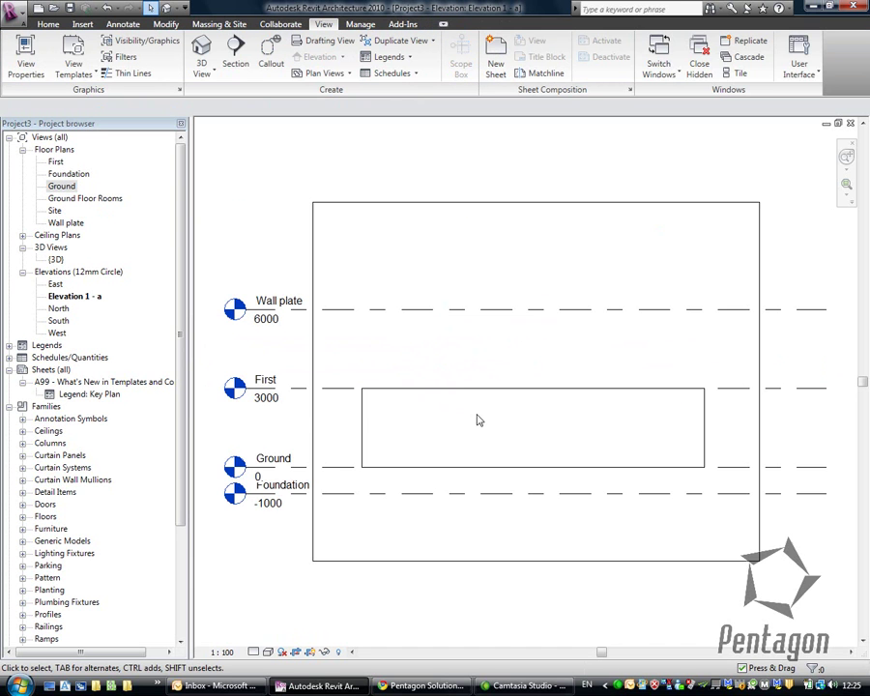
Step: Set Elevation 1 - a to a 1:50 scale with the Shading with Edges visual style
middle_click_drag(488, 429, 492, 404)
left_click(222, 651)
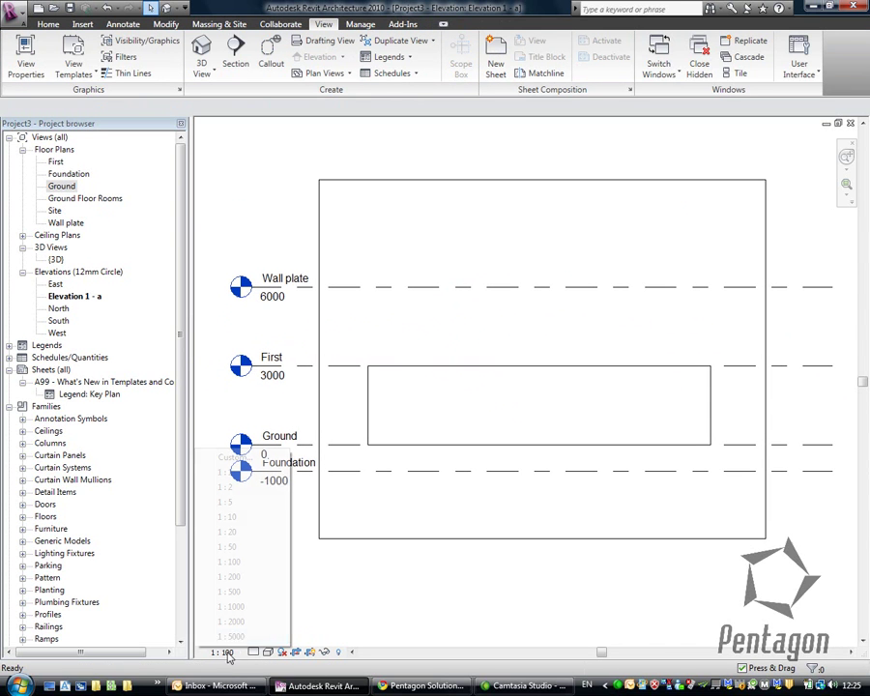
left_click(263, 569)
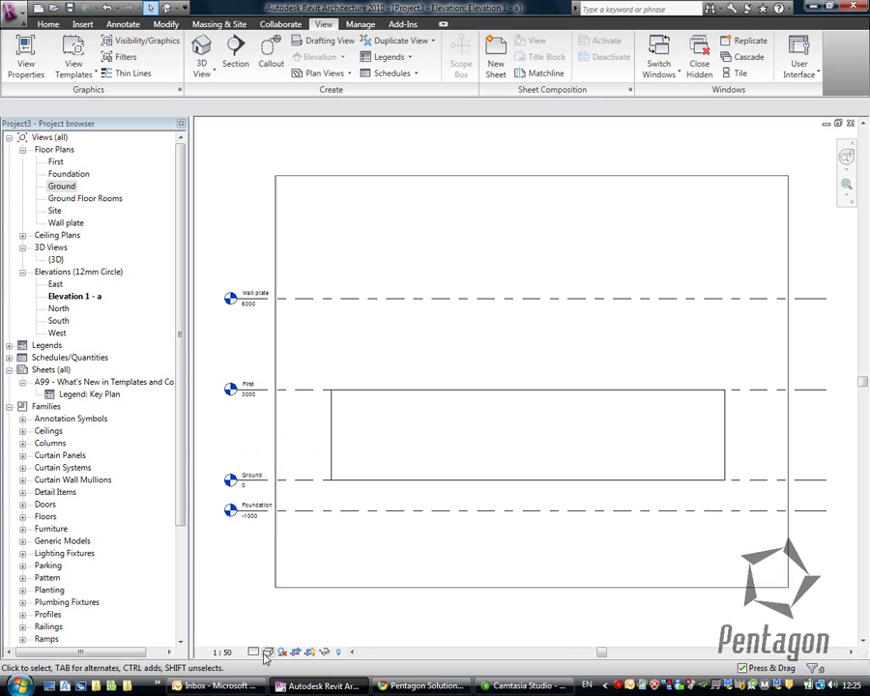
left_click(268, 652)
left_click(281, 636)
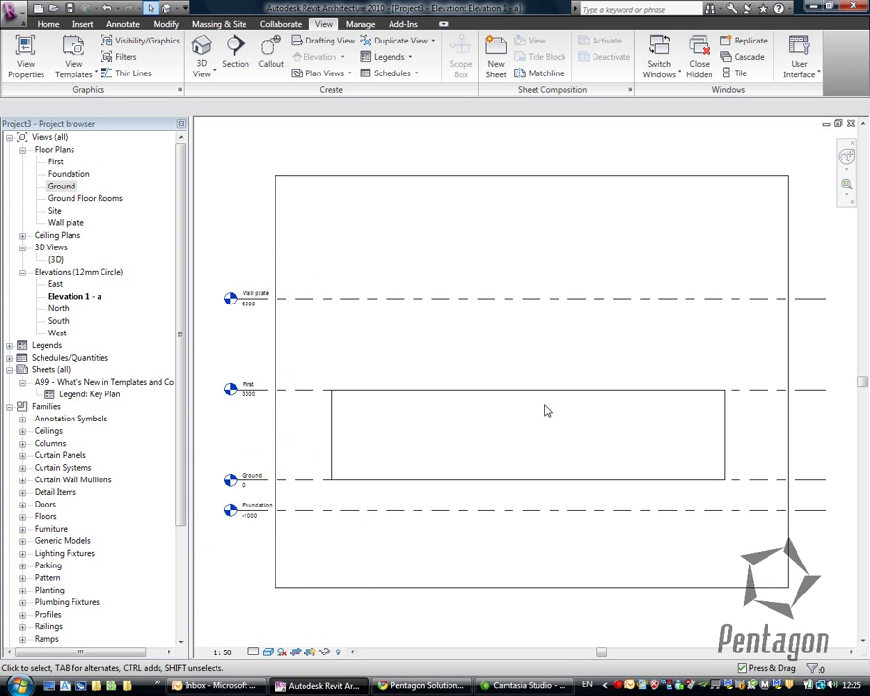
scroll(546, 410, "up", 2)
middle_click_drag(546, 410, 503, 287)
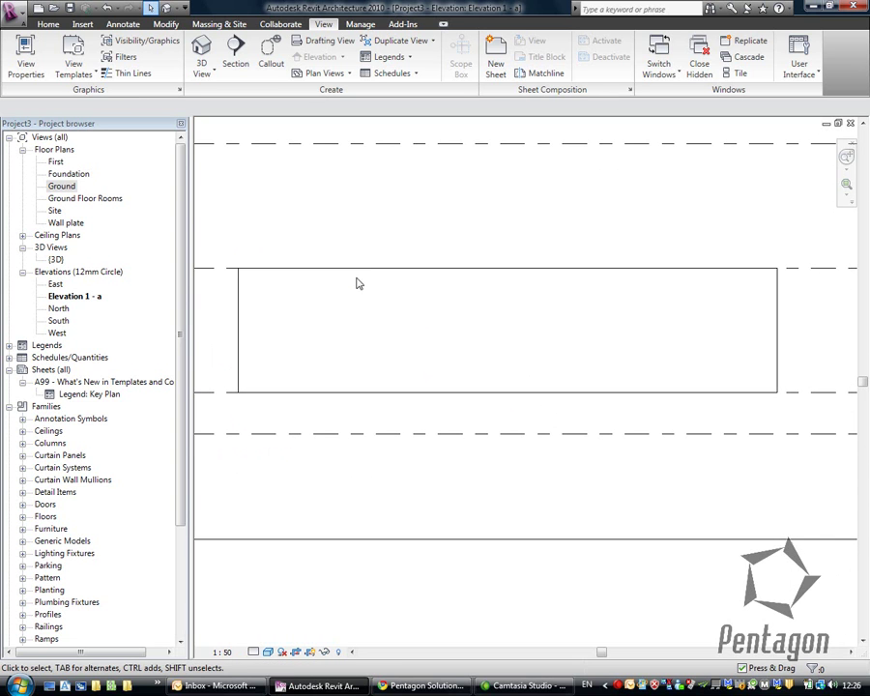
left_click(361, 23)
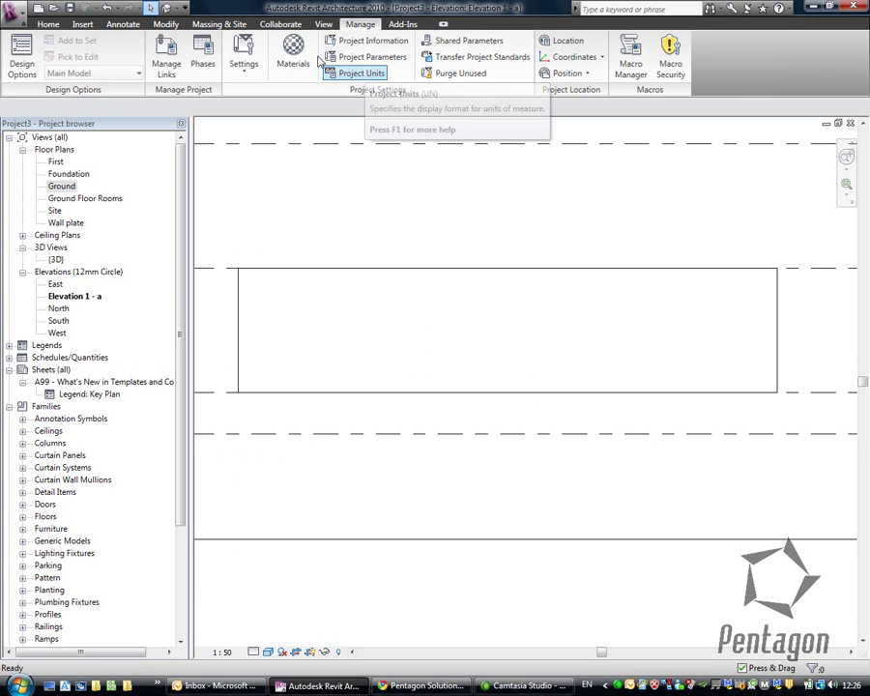
Step: Split the brick wall at the left end of the opening
left_click(165, 24)
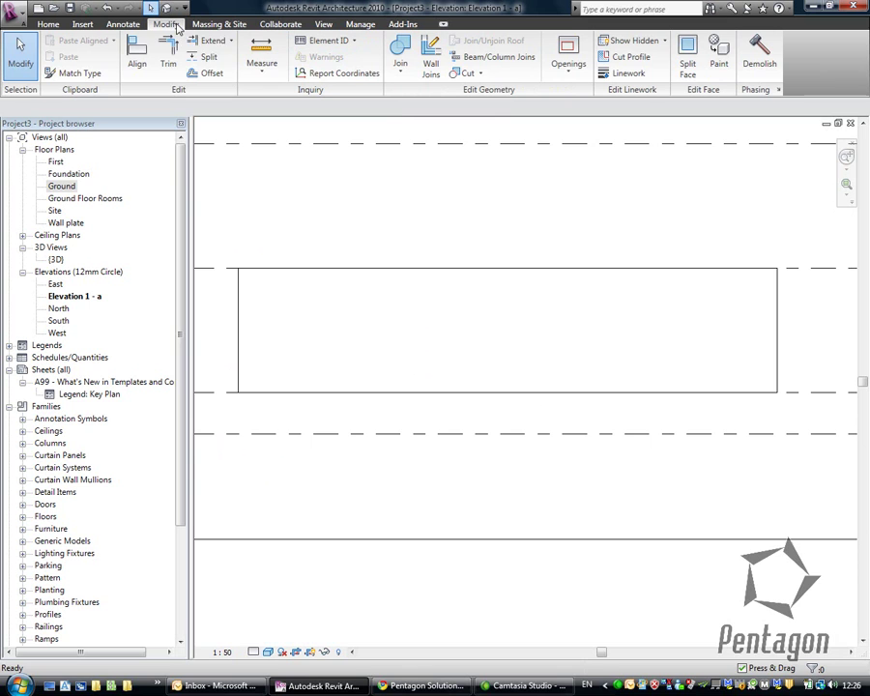
left_click(205, 56)
left_click(363, 268)
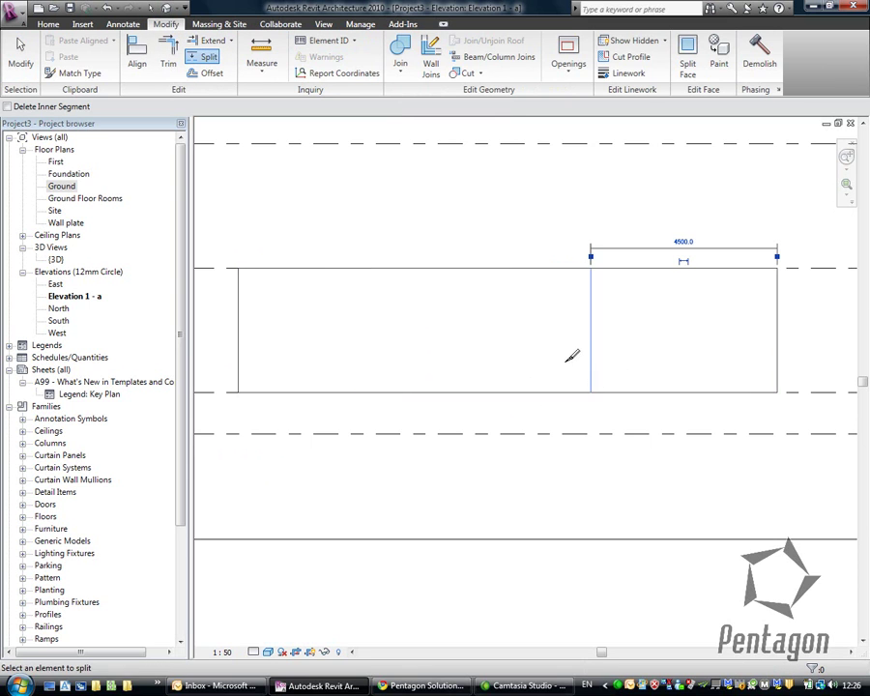
right_click(460, 246)
left_click(462, 247)
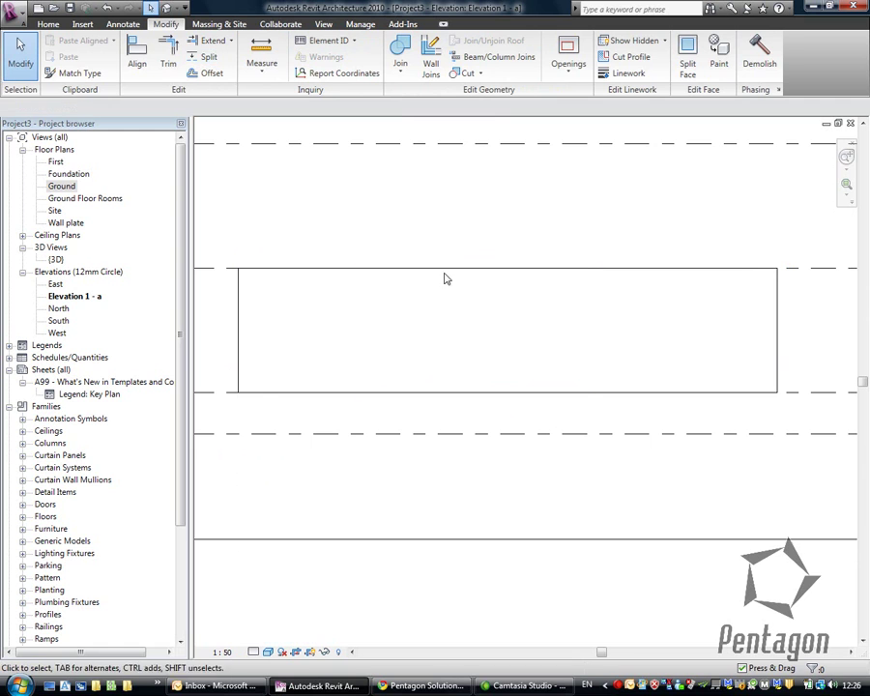
Step: Change the middle wall segment to the Curtain Wall type
left_click(293, 295)
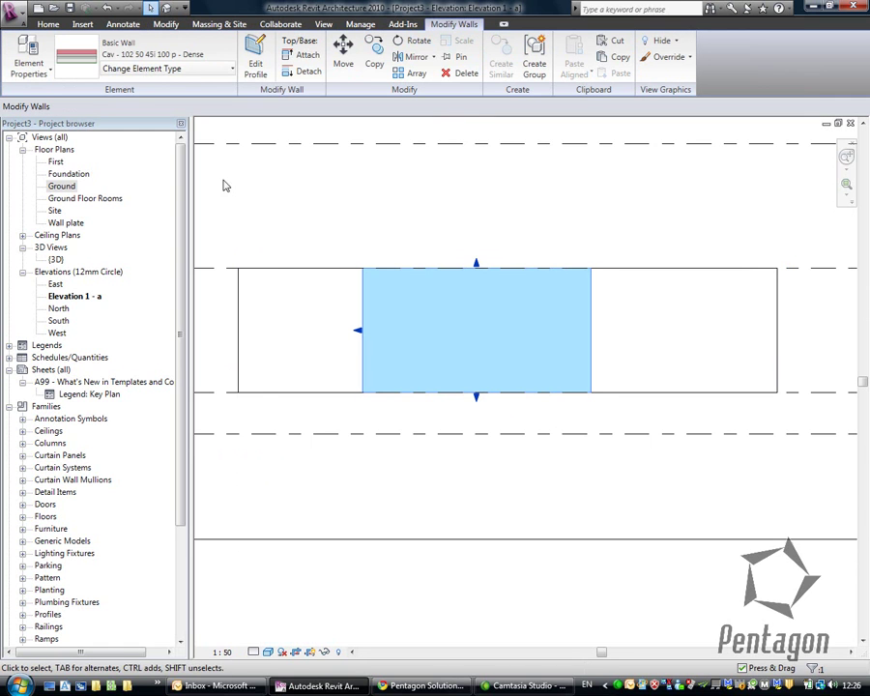
left_click(207, 73)
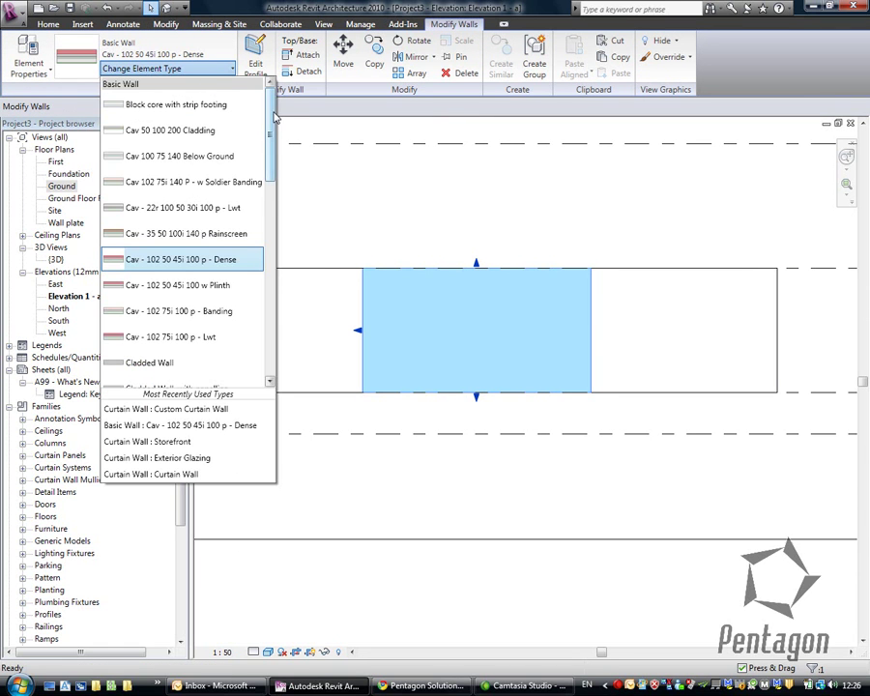
left_click_drag(271, 150, 288, 304)
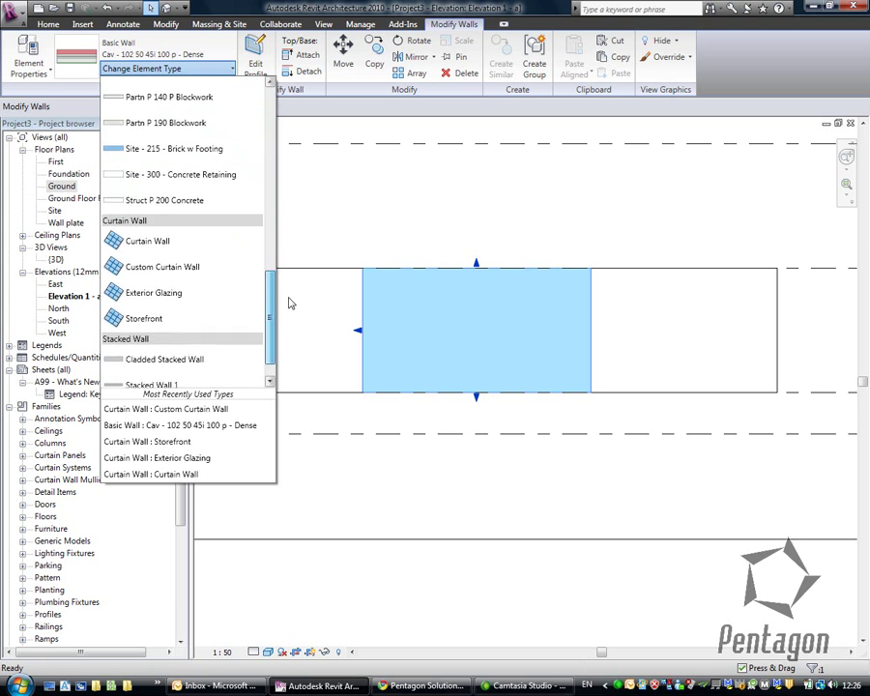
left_click(155, 224)
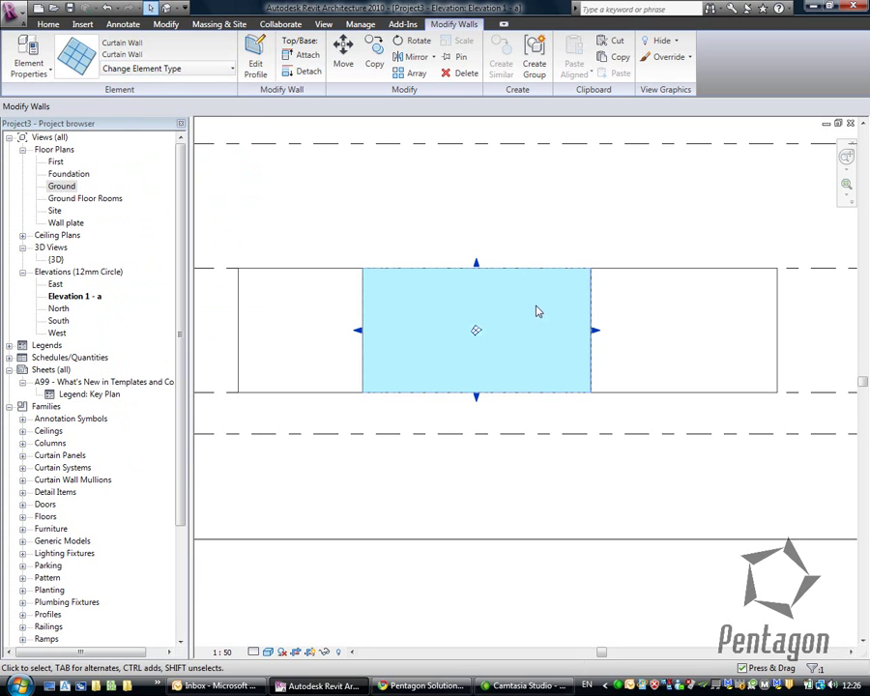
left_click(450, 256)
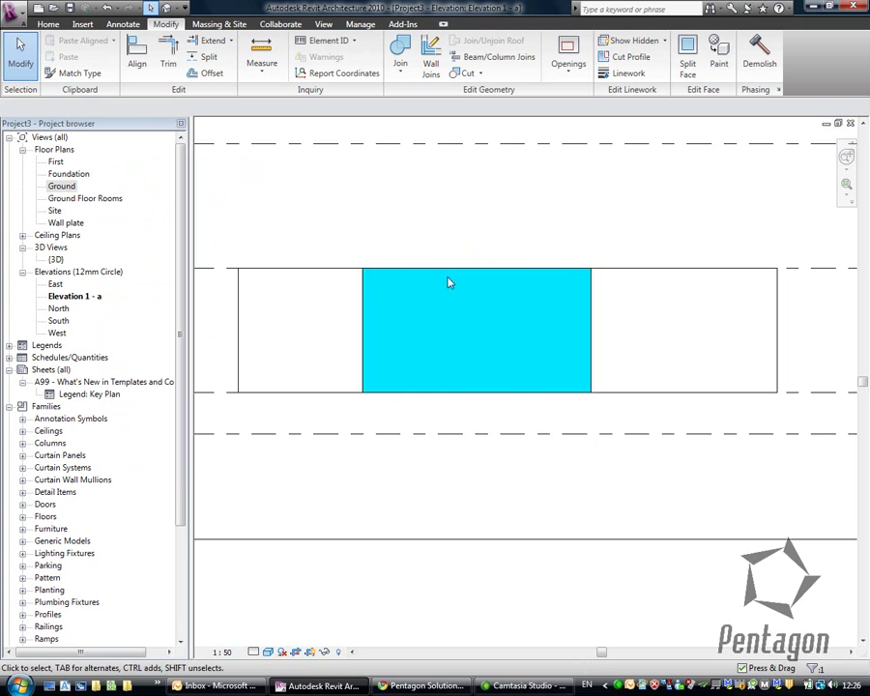
scroll(449, 282, "up", 3)
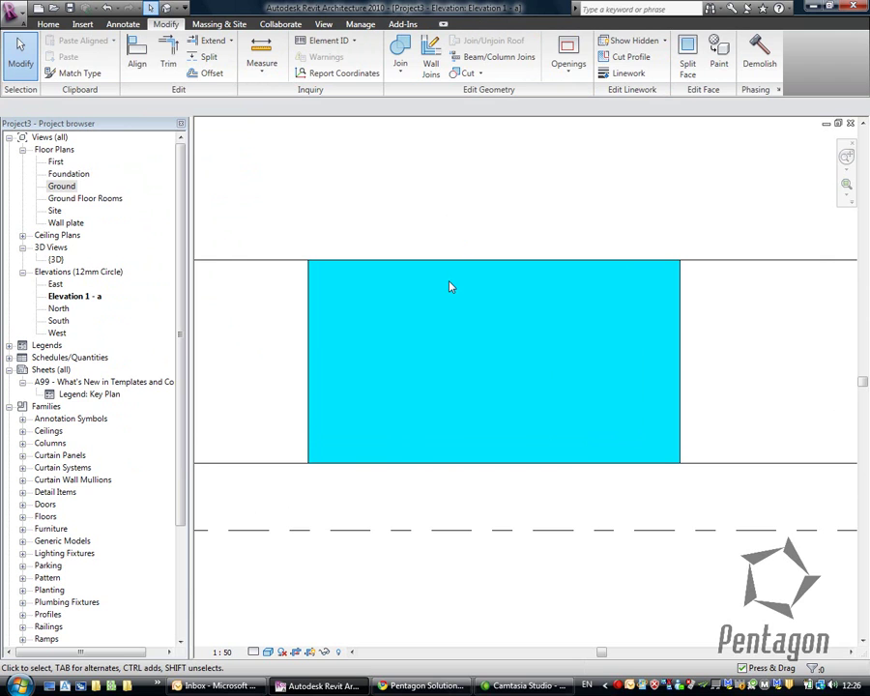
left_click(54, 24)
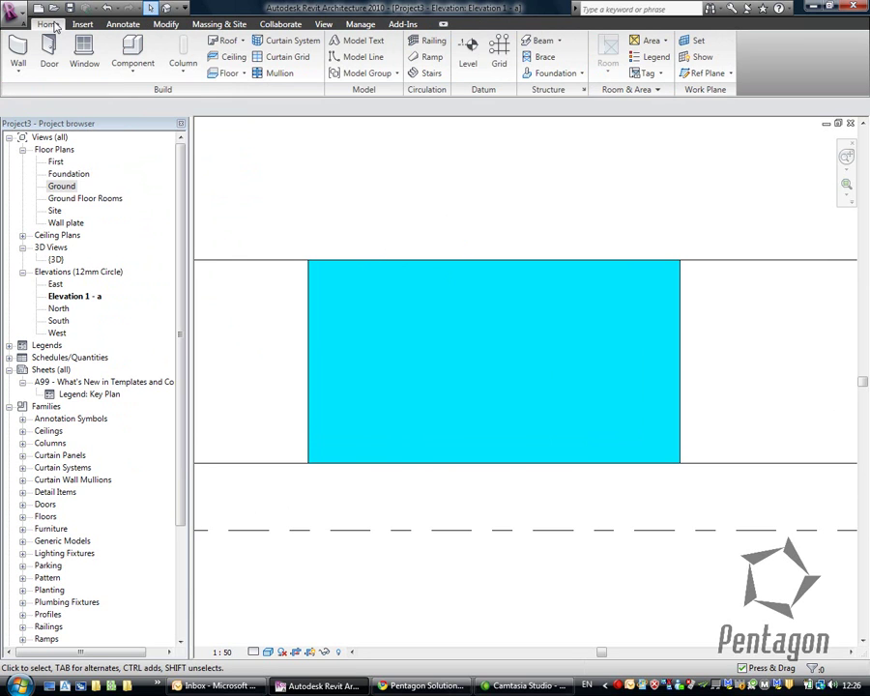
Step: Add a horizontal curtain grid line 750 below the top of the curtain wall
left_click(300, 58)
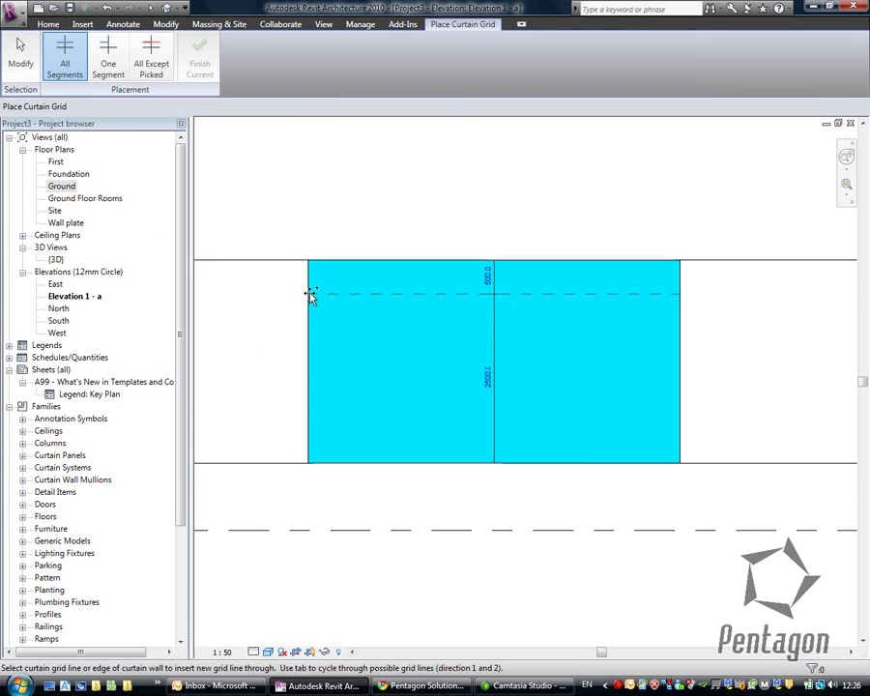
left_click(311, 294)
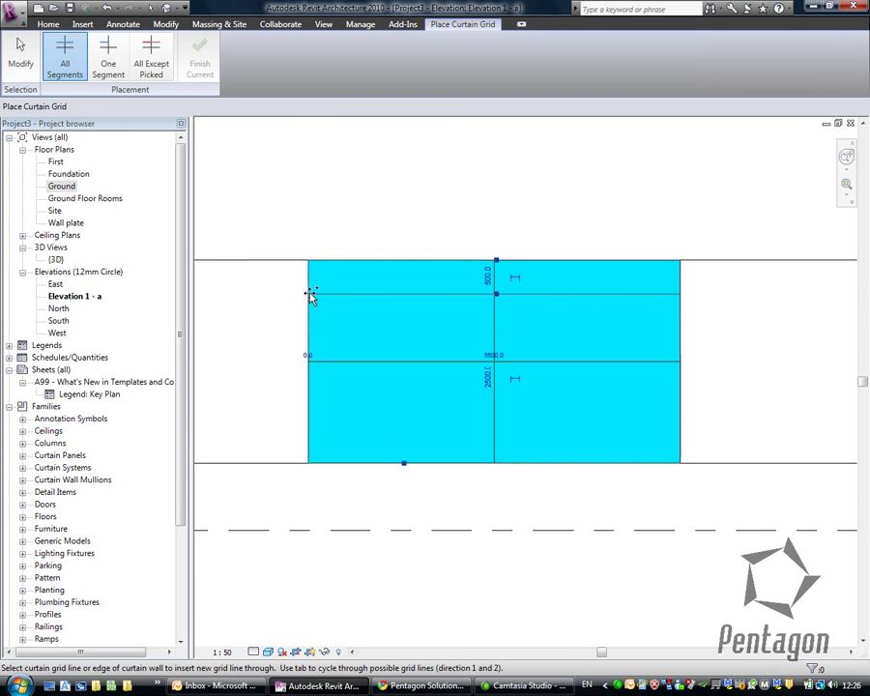
left_click(489, 278)
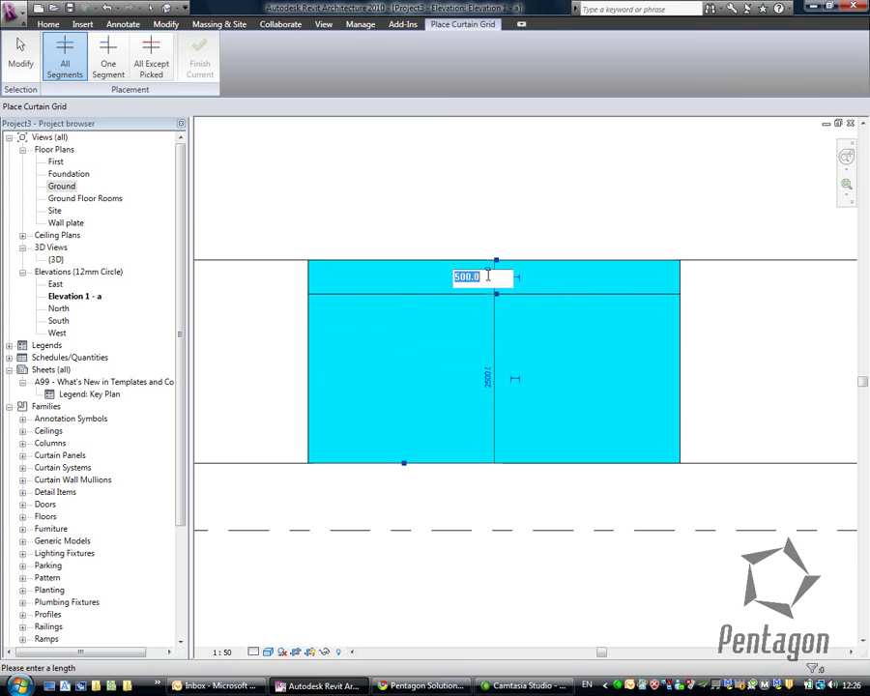
type("750")
key("Return")
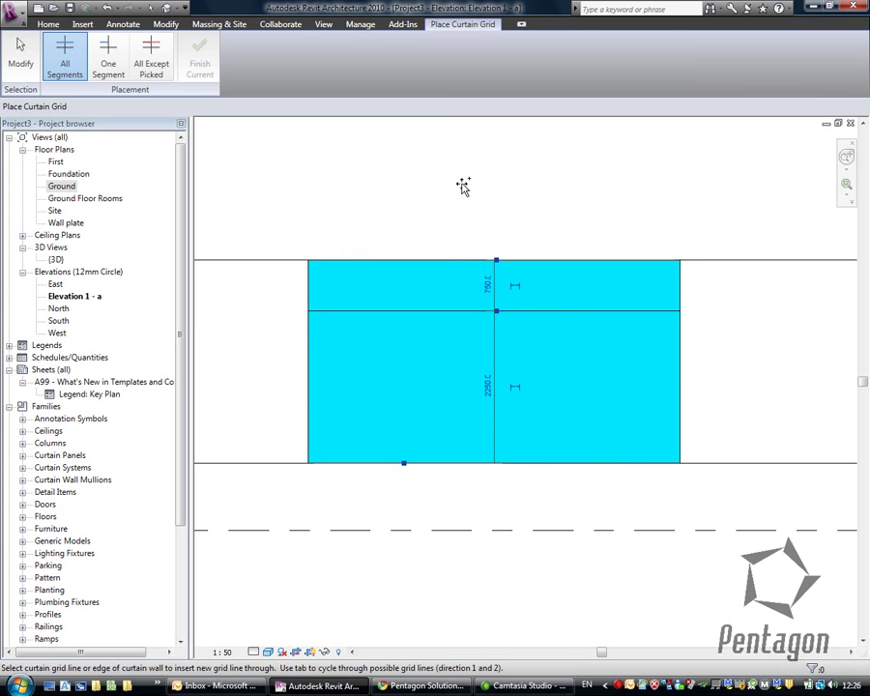
right_click(477, 229)
left_click(509, 234)
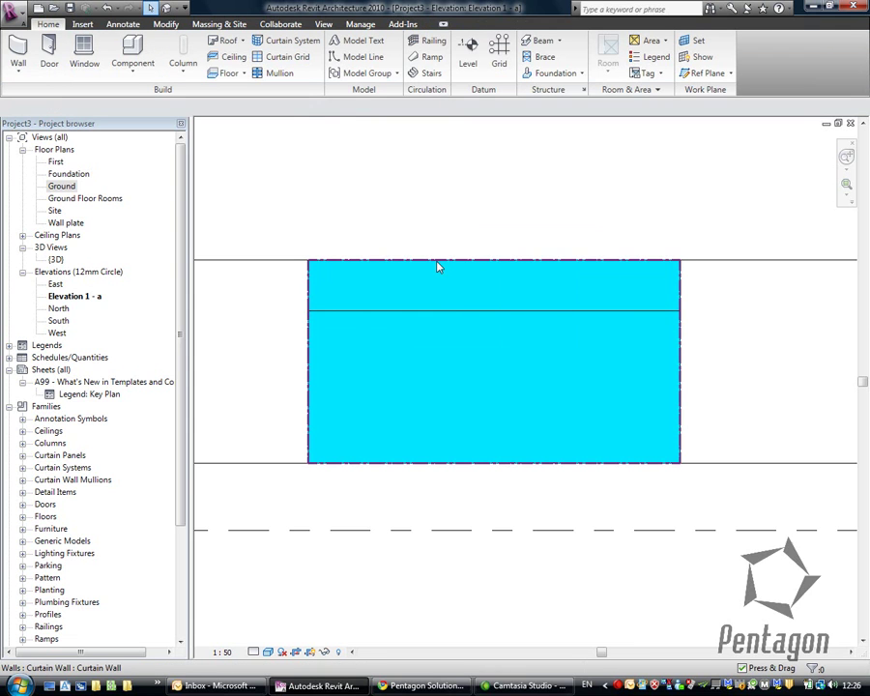
Step: Use Tab to preselect the top glazed panel above the grid line
key("Tab")
key("Tab")
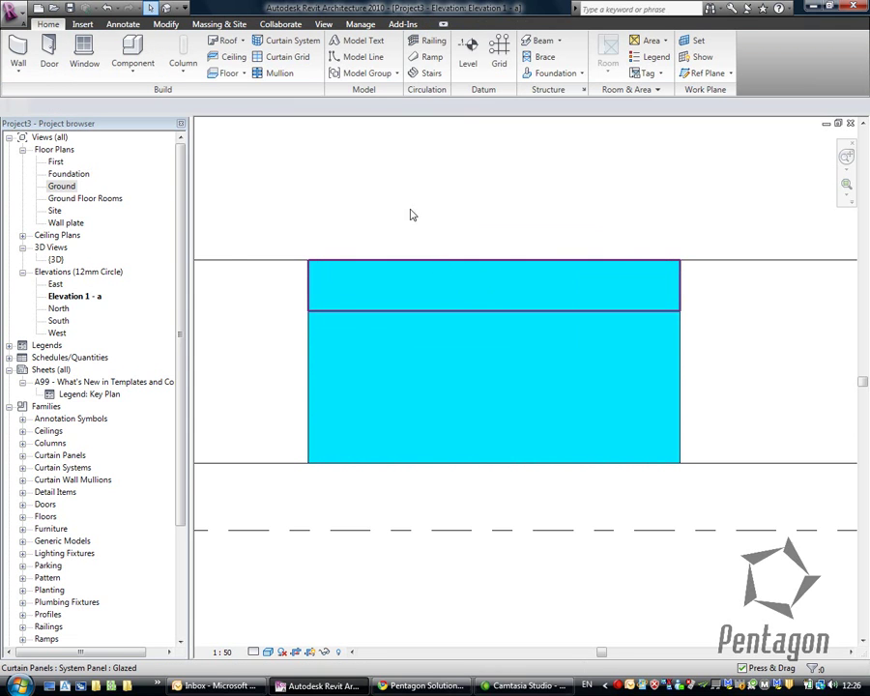
left_click(410, 215)
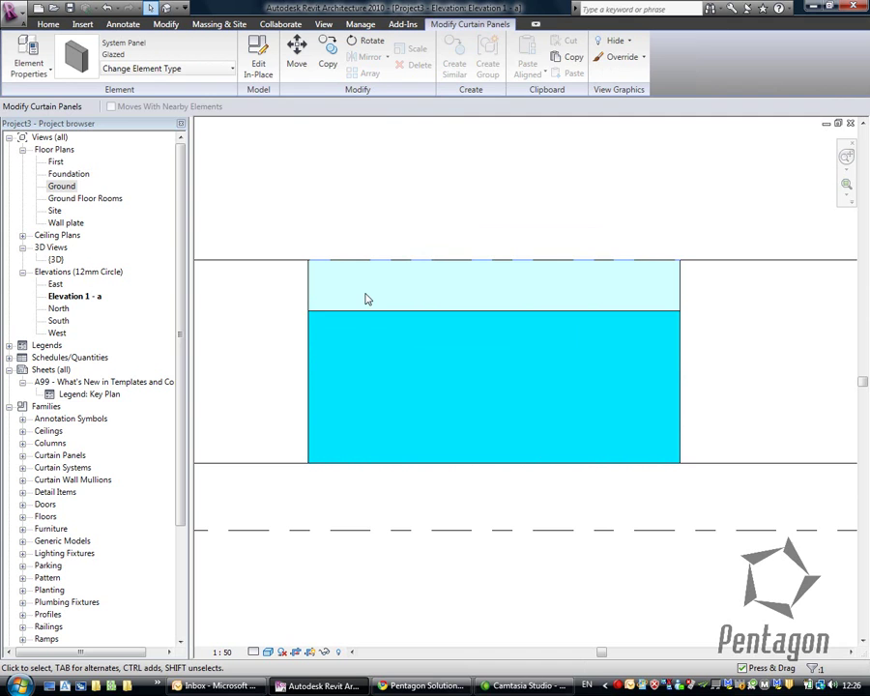
left_click(389, 237)
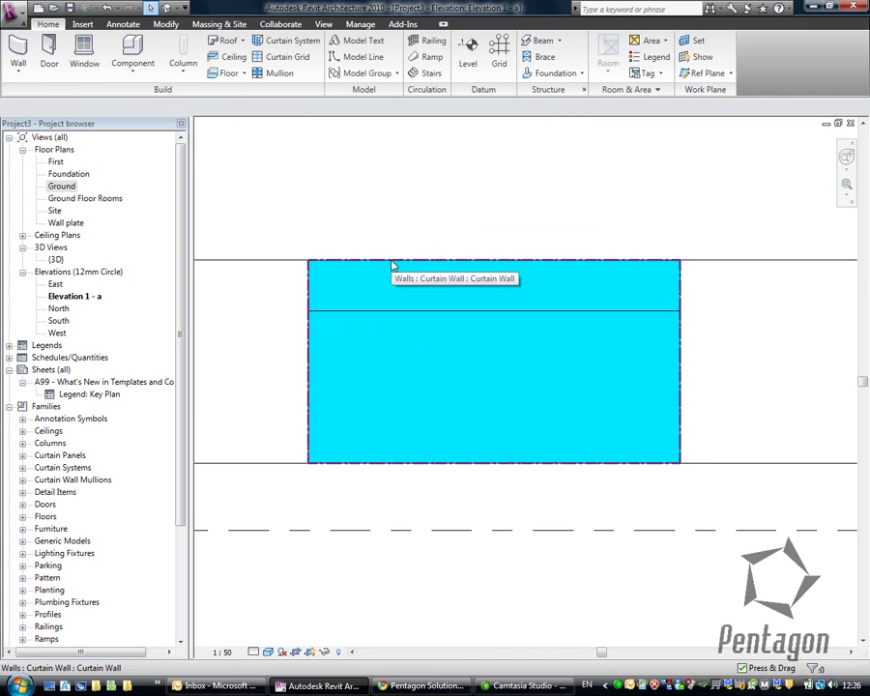
key("Tab")
key("Tab")
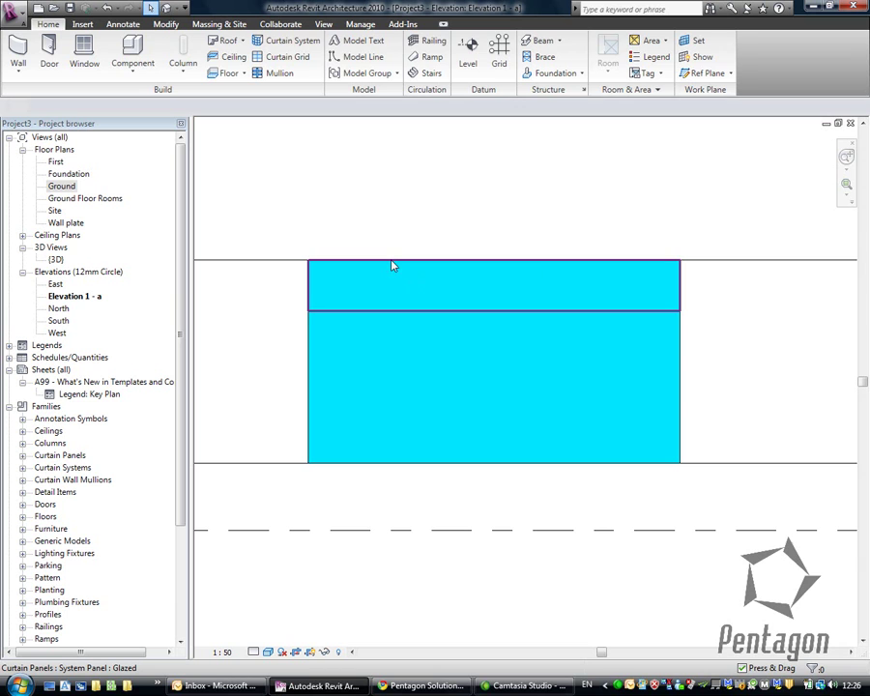
Step: Change the top glazed panel to the System Panel: Solid type
left_click(393, 265)
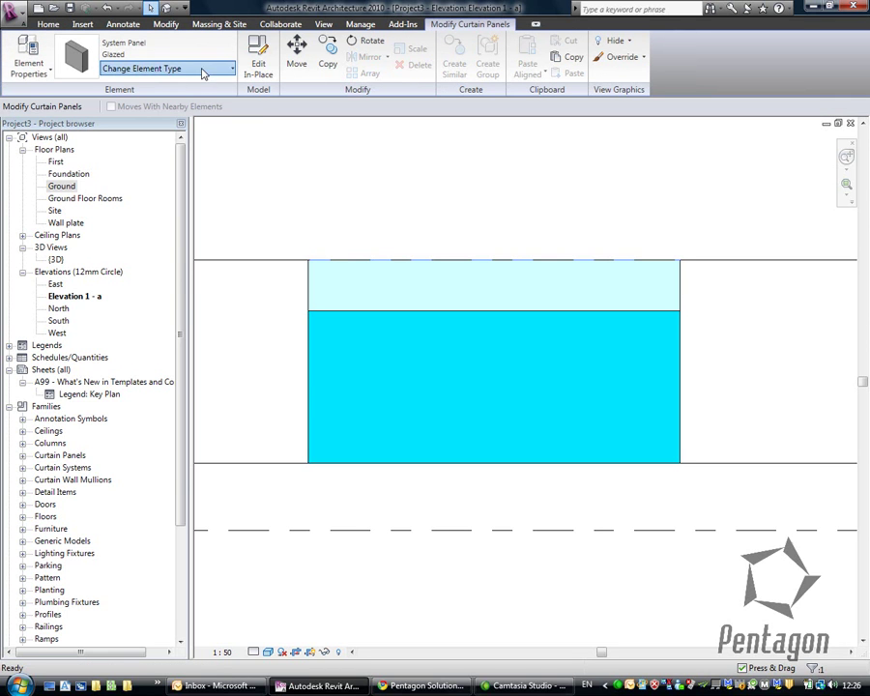
left_click(230, 69)
left_click_drag(256, 249, 259, 315)
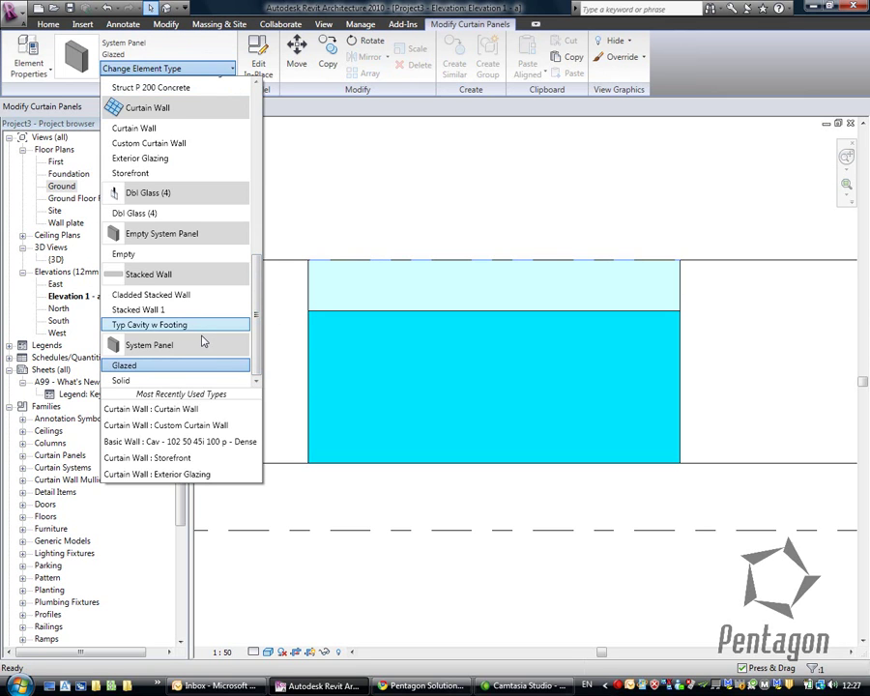
left_click(121, 380)
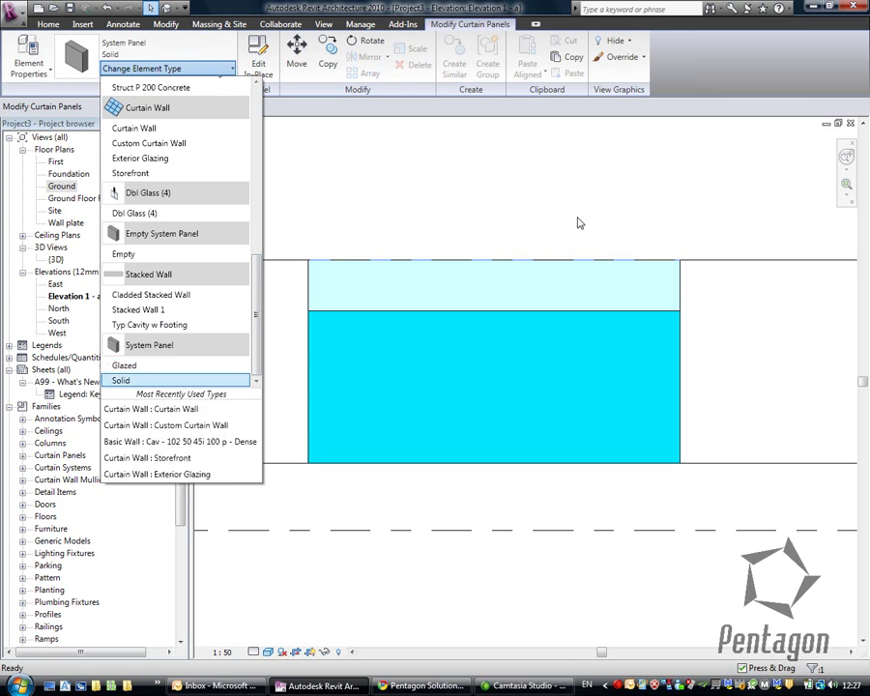
left_click(392, 198)
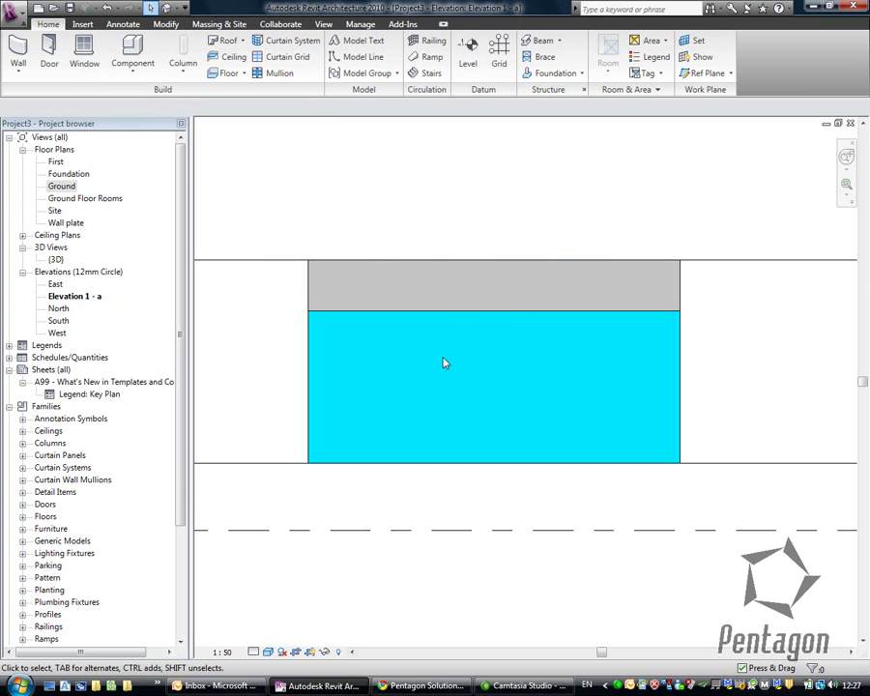
middle_click_drag(330, 384, 322, 330)
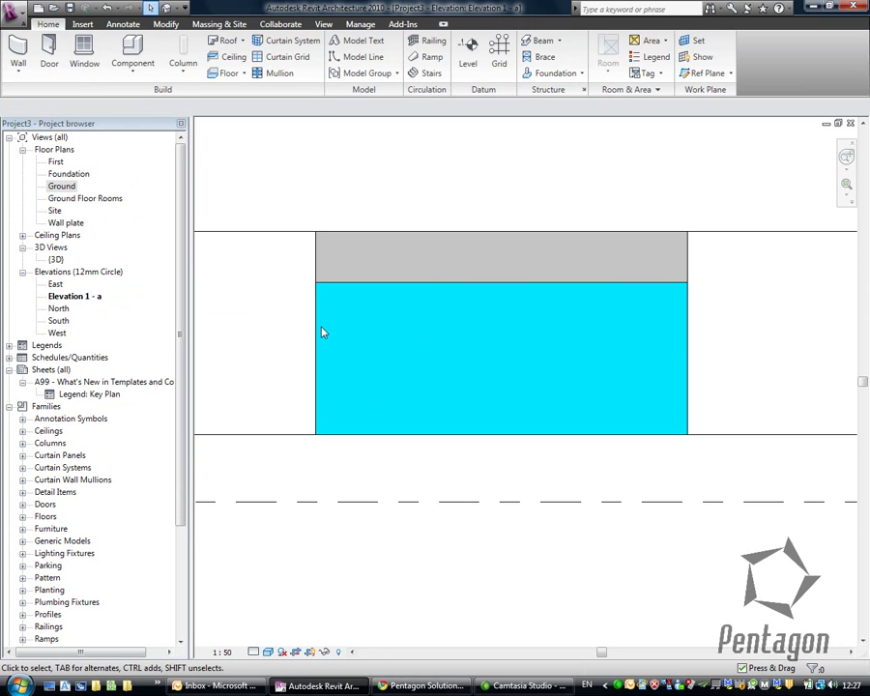
Step: Add four vertical grid lines, splitting the rightmost bay into two 750 panels
left_click(278, 60)
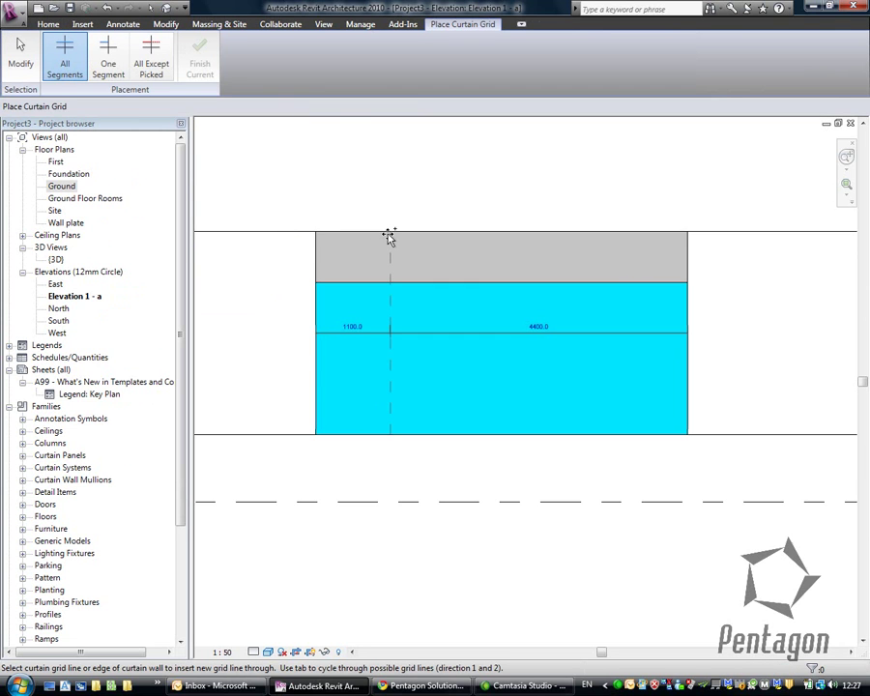
left_click(390, 236)
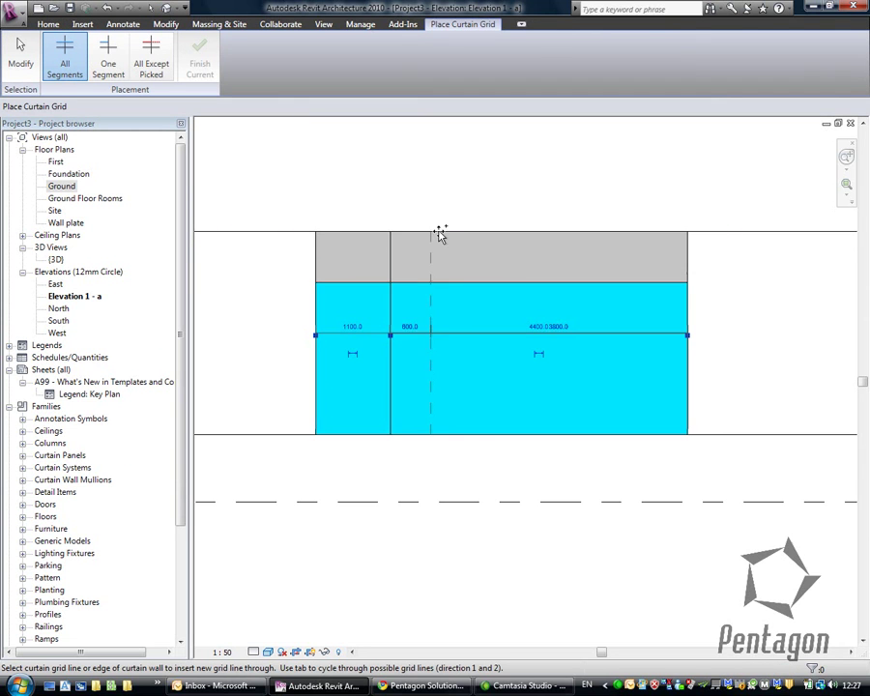
left_click(520, 236)
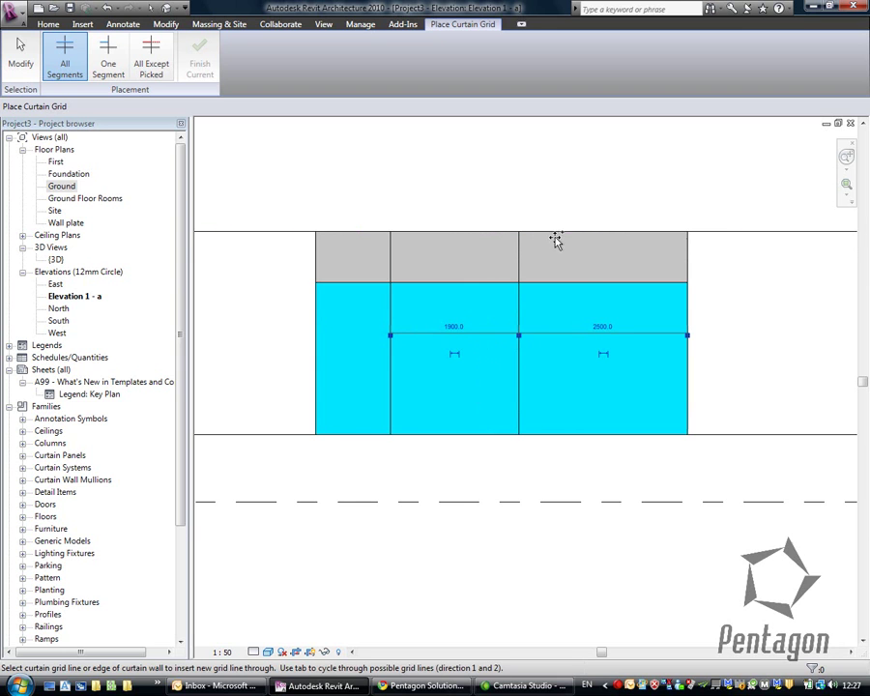
left_click(589, 235)
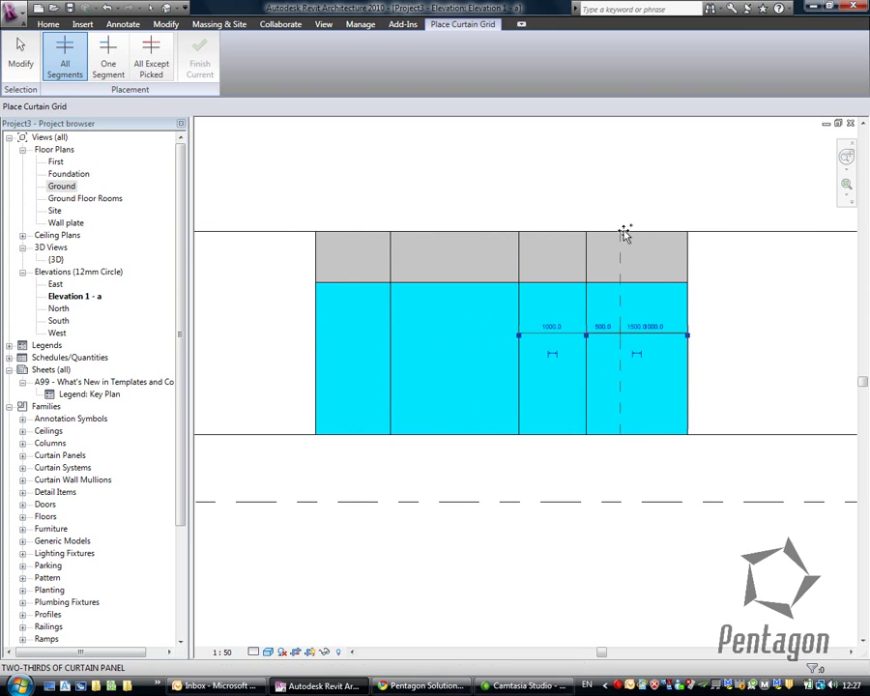
left_click(639, 233)
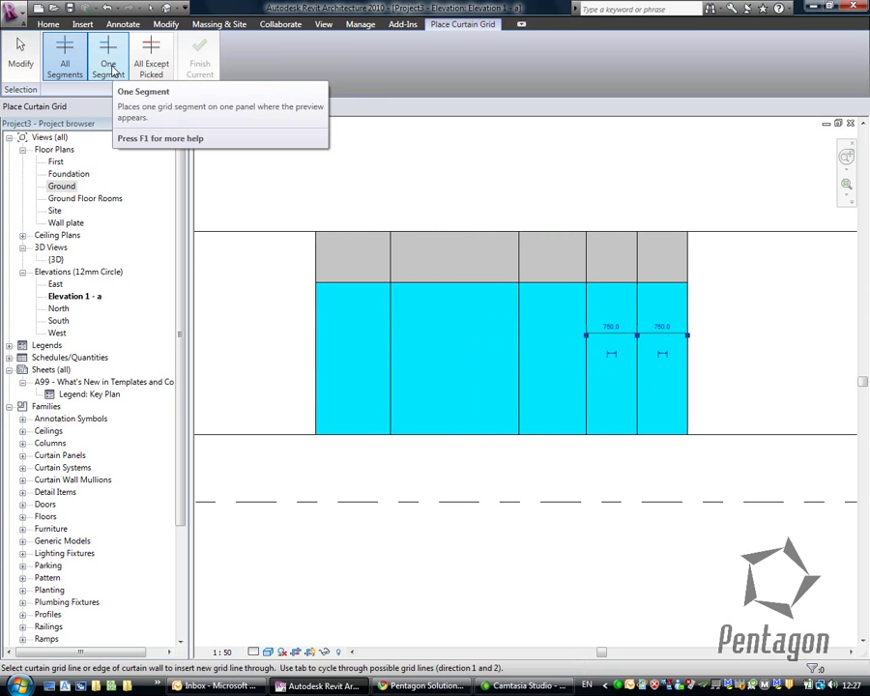
Step: Try a horizontal grid line skipping picked segments, then undo it
left_click(149, 63)
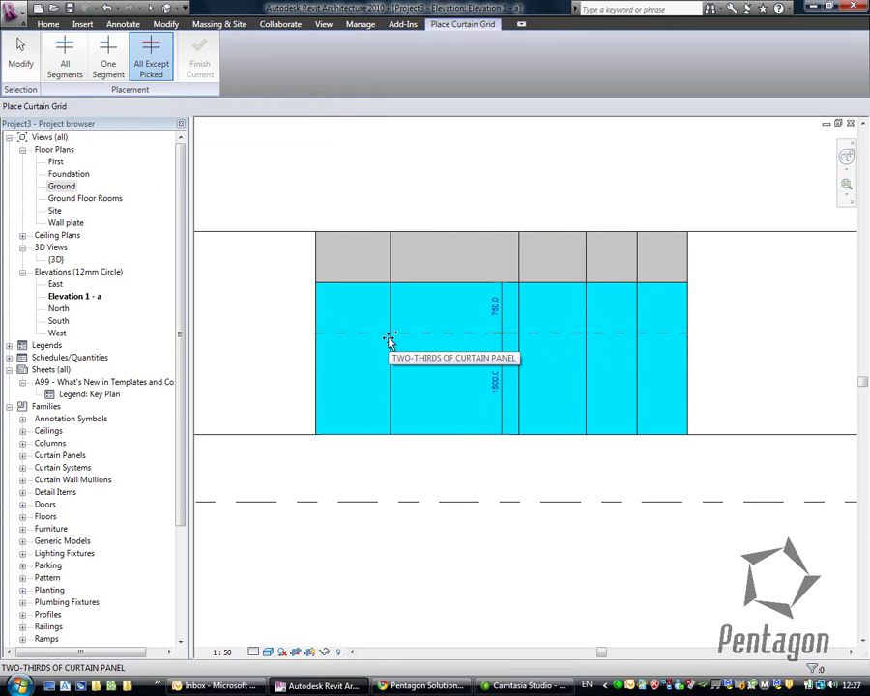
left_click(389, 337)
right_click(364, 139)
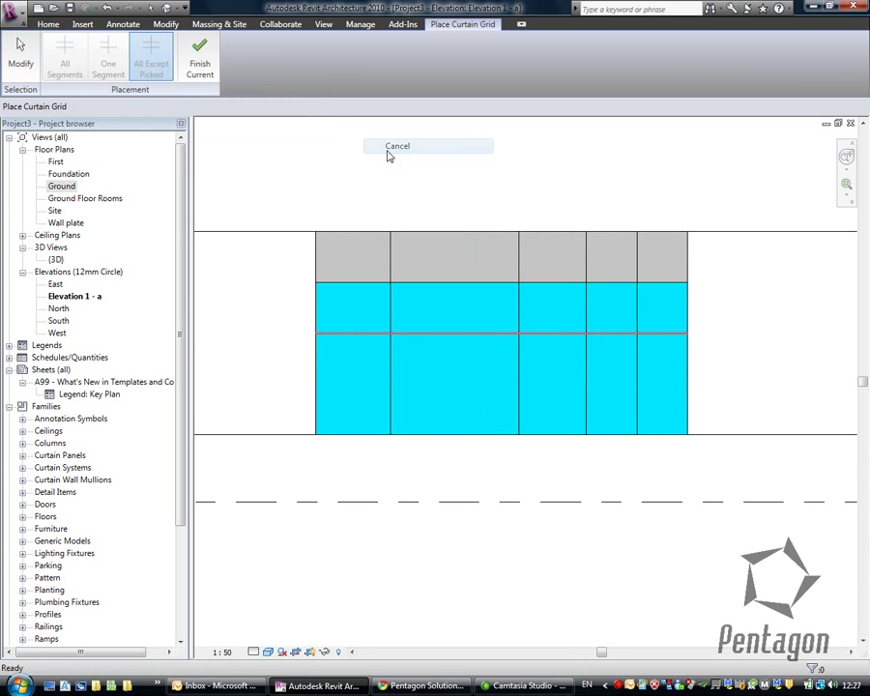
left_click(394, 147)
left_click(106, 8)
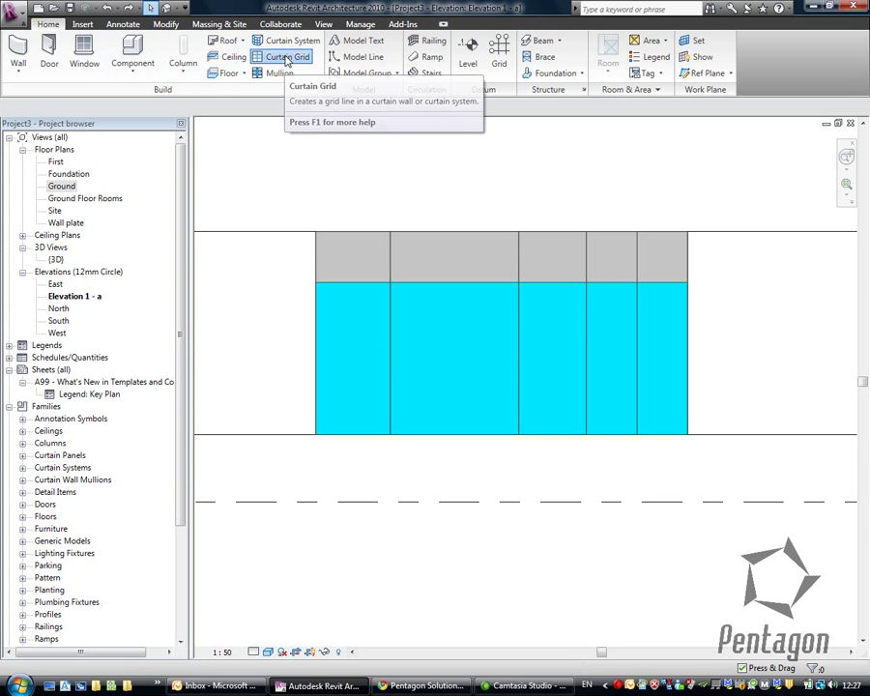
Step: Add One Segment horizontal grid lines in the first and third glazed panels
left_click(280, 56)
left_click(109, 55)
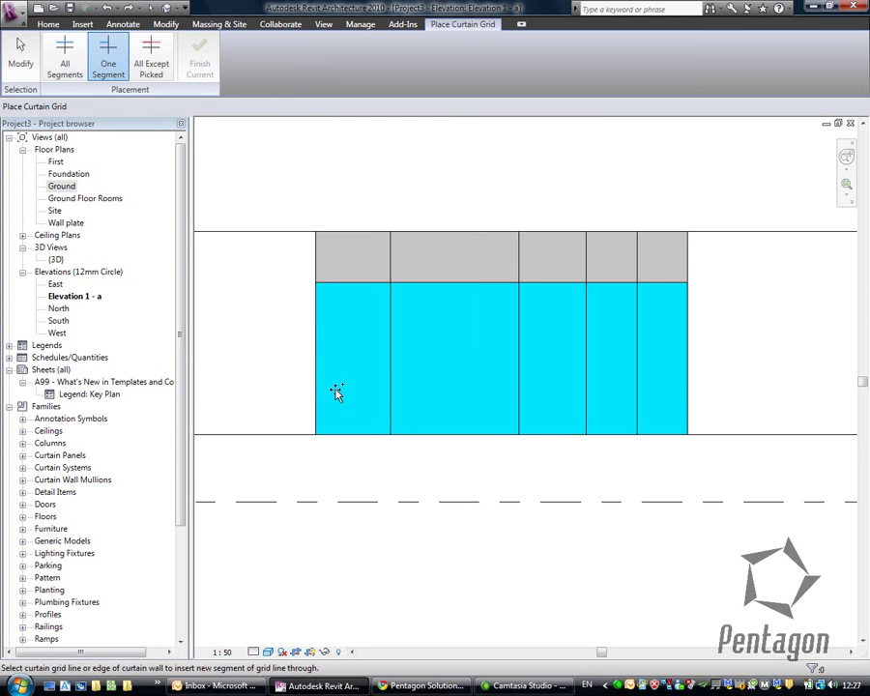
left_click(320, 345)
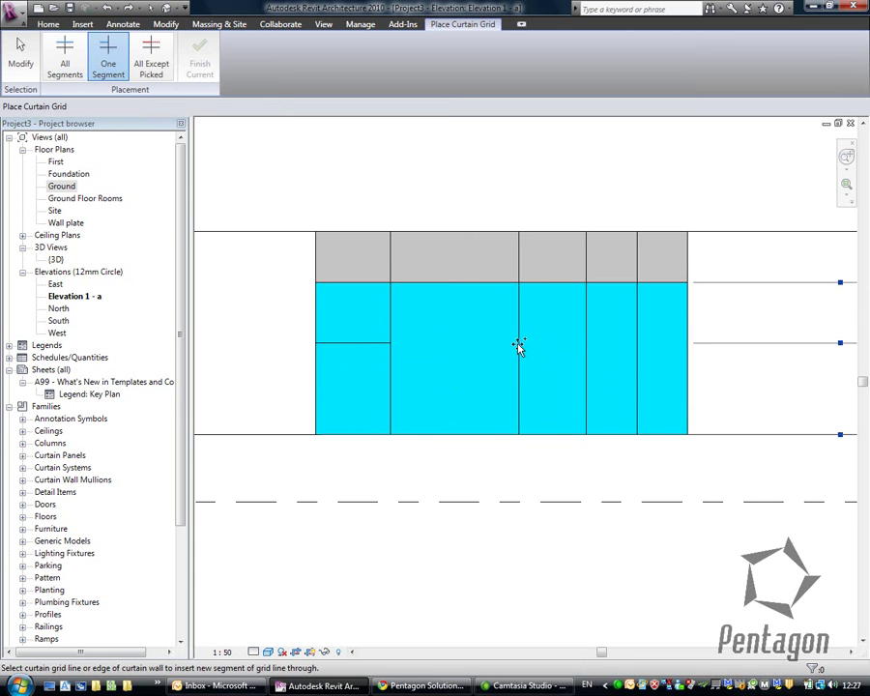
left_click(585, 345)
Step: Finish grid placement and Tab-select the wide middle glazed panel
right_click(504, 152)
left_click(520, 164)
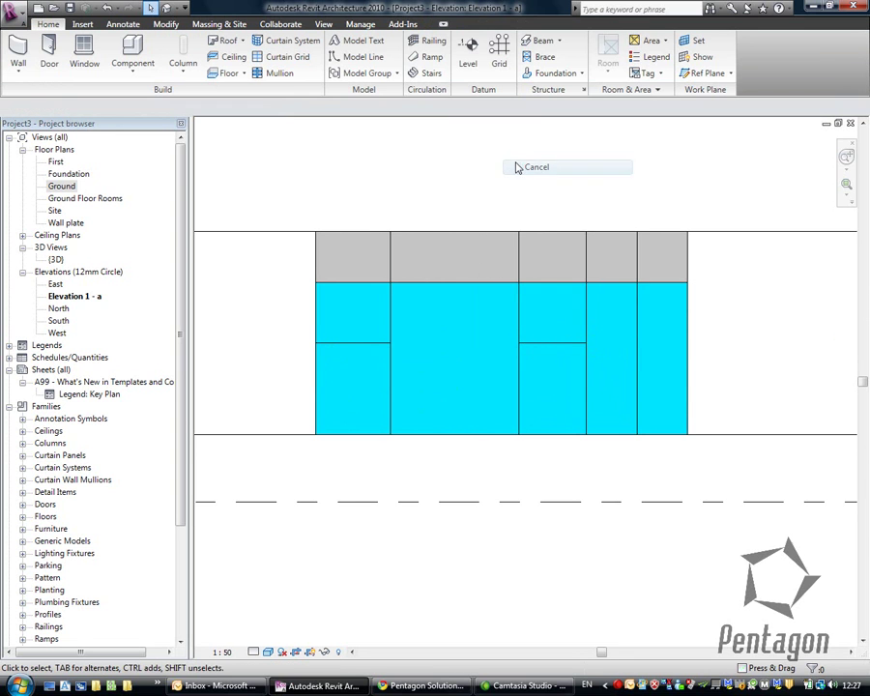
scroll(466, 360, "up", 2)
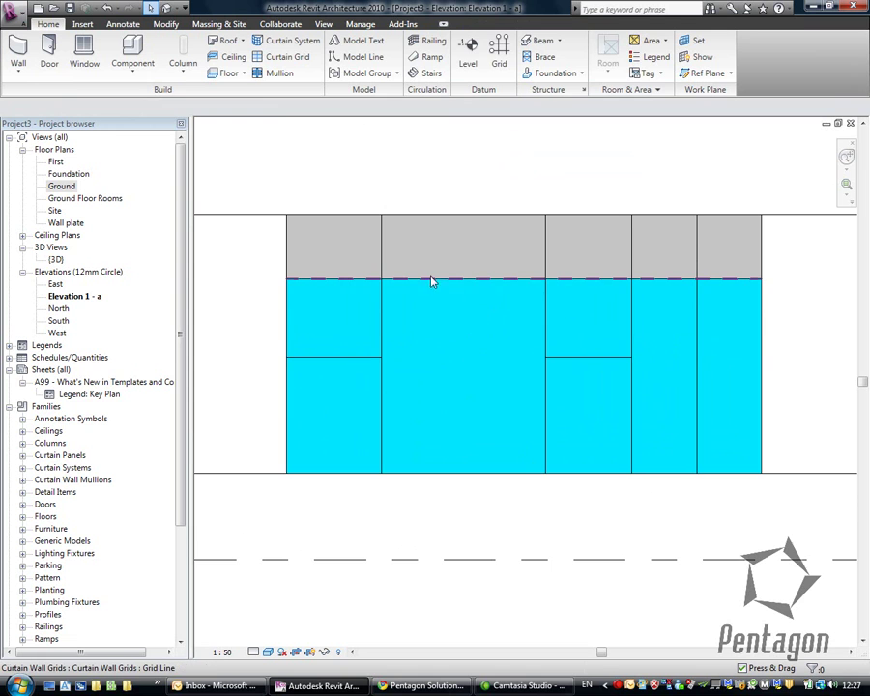
key("Tab")
key("Tab")
key("Tab")
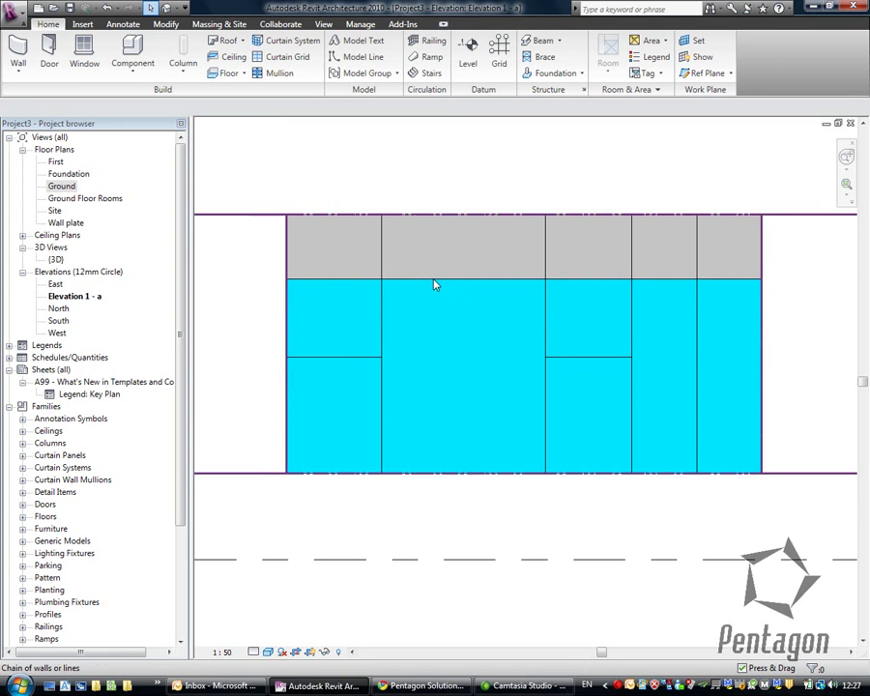
left_click(435, 286)
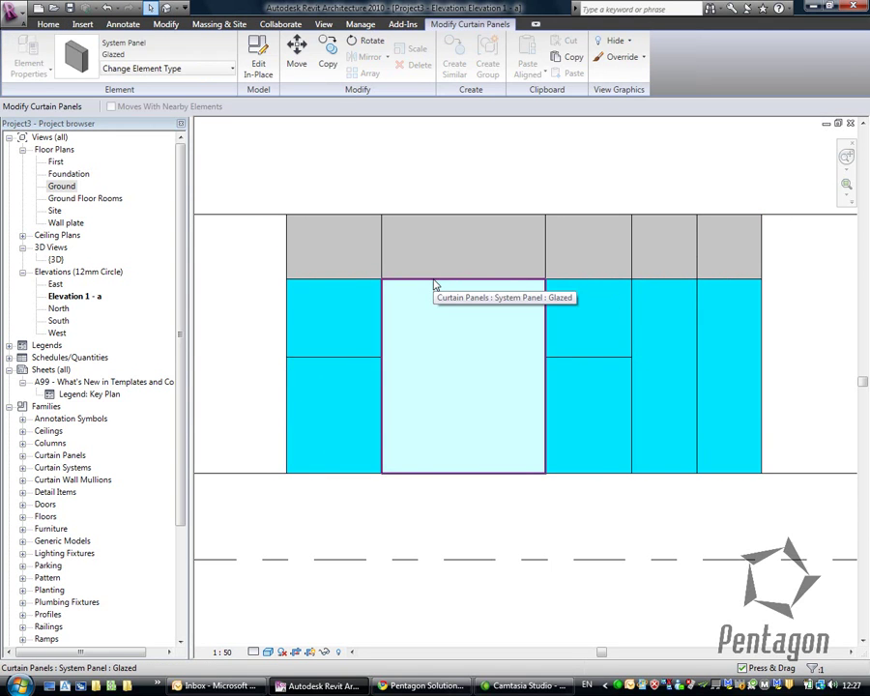
Step: Swap the selected middle glazed panel for the Dbl Glass (4) door type
left_click(170, 70)
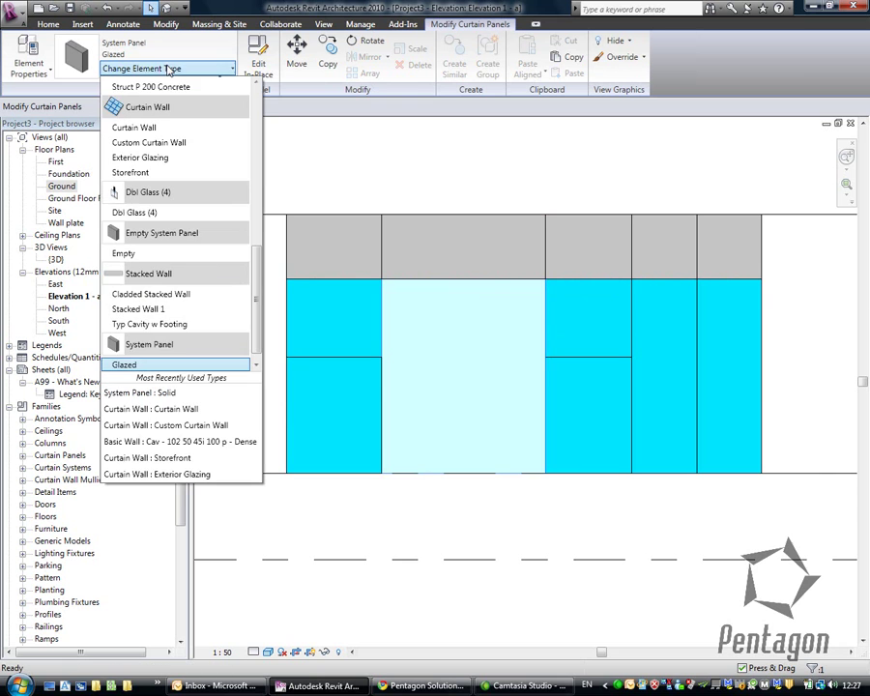
scroll(125, 118, "up", 1)
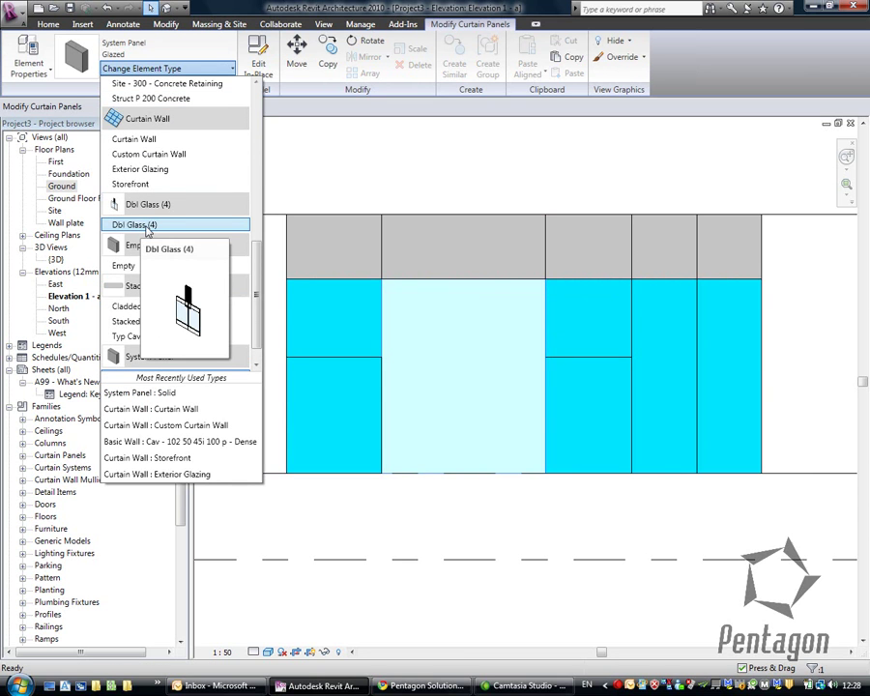
left_click(445, 166)
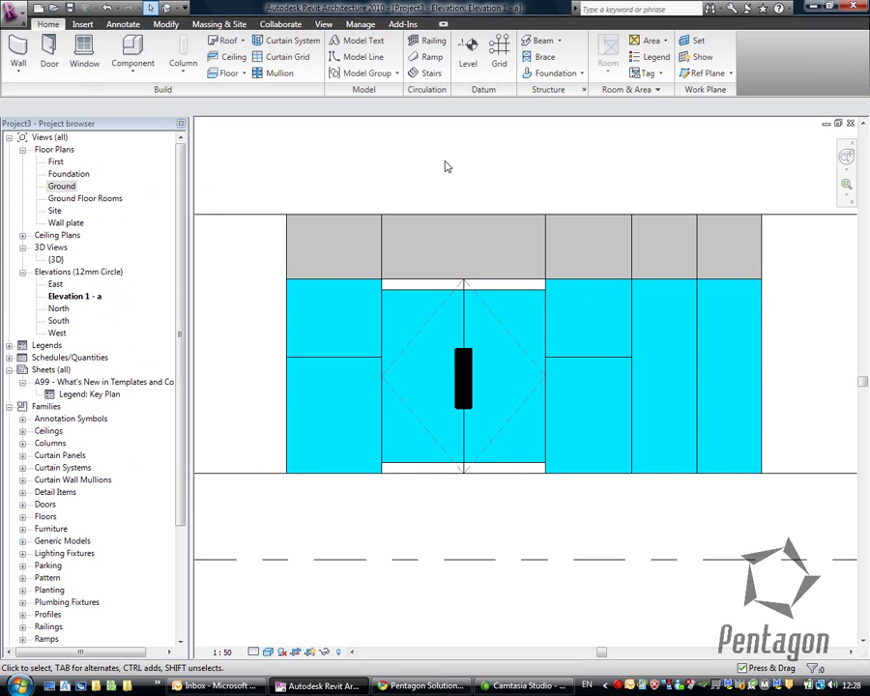
Step: Start Place a Component and bring up the Load Family dialog
left_click(129, 64)
key("Escape")
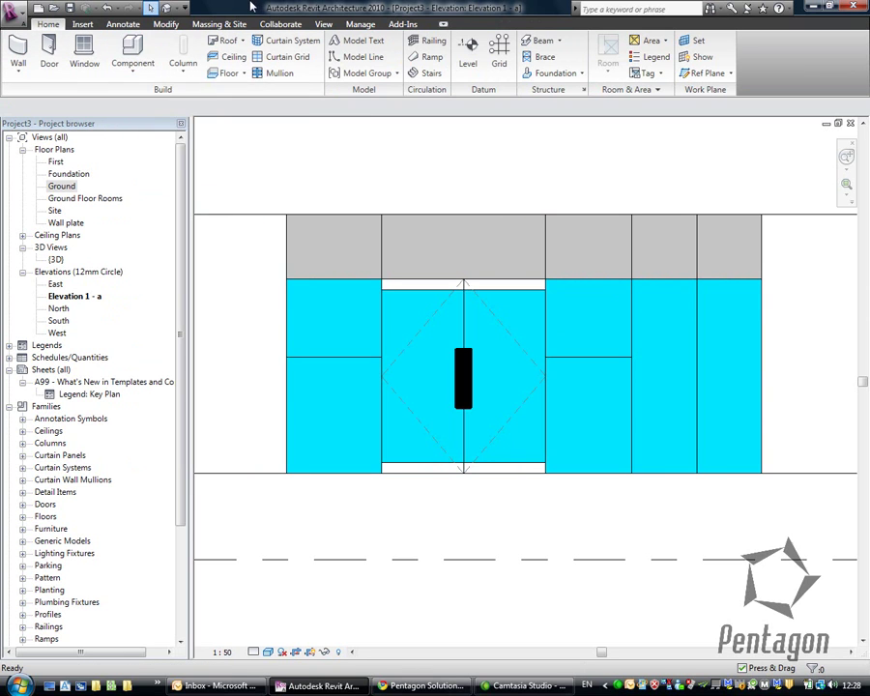
left_click(133, 53)
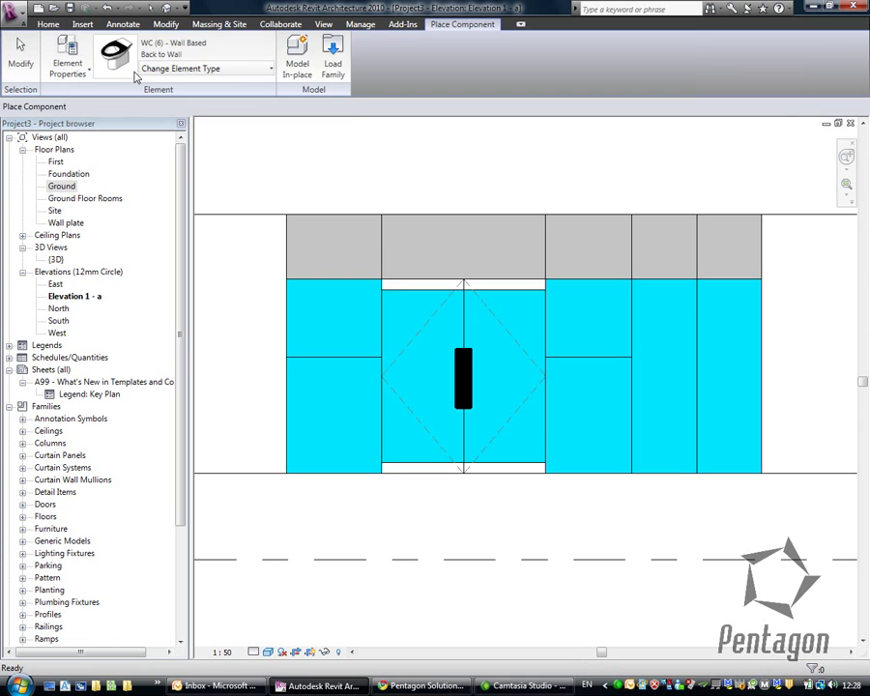
left_click(331, 61)
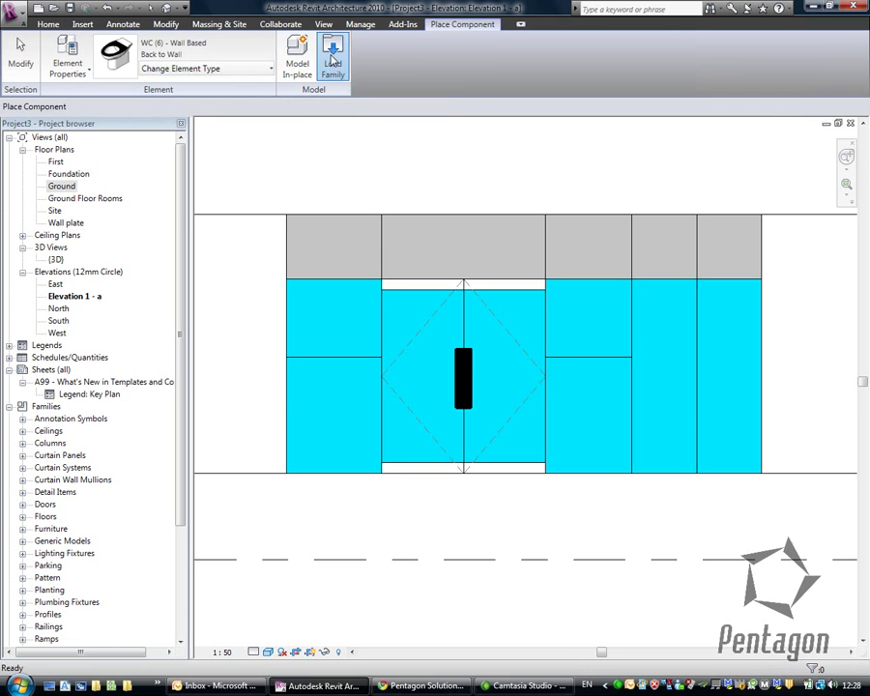
left_click_drag(518, 248, 270, 142)
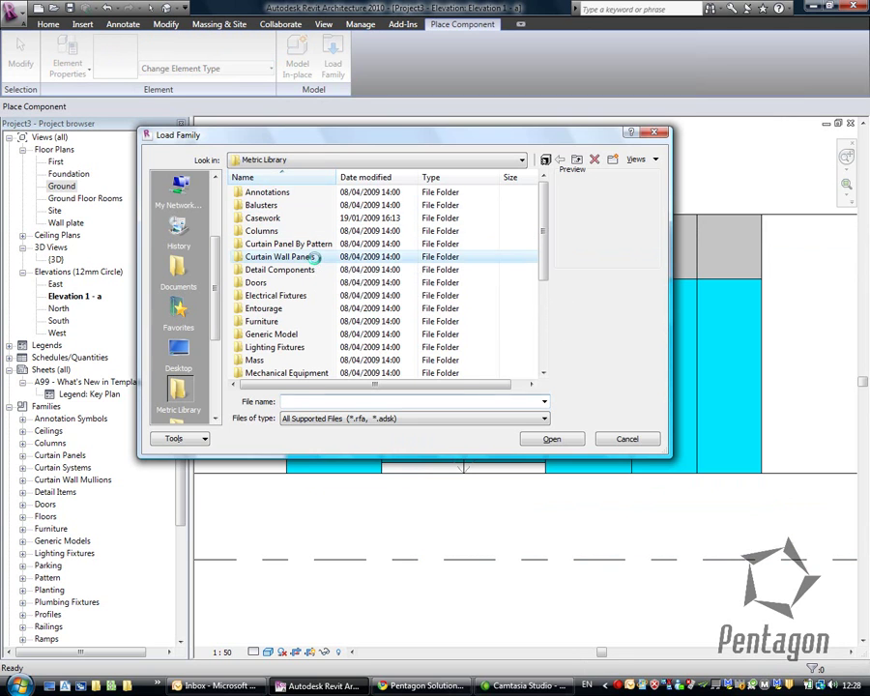
Step: Browse the Curtain Wall Panels folder and load Dbl Glass (1).rfa
double_click(280, 256)
left_click(274, 206)
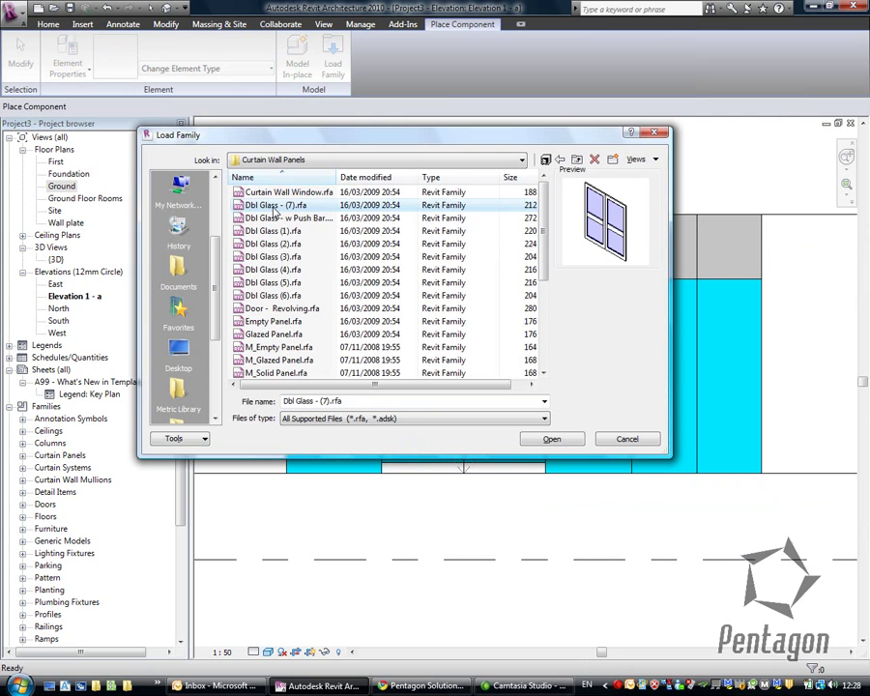
key("Down")
key("Down")
key("Down")
key("Down")
key("Down")
key("Down")
key("Down")
key("Down")
key("Down")
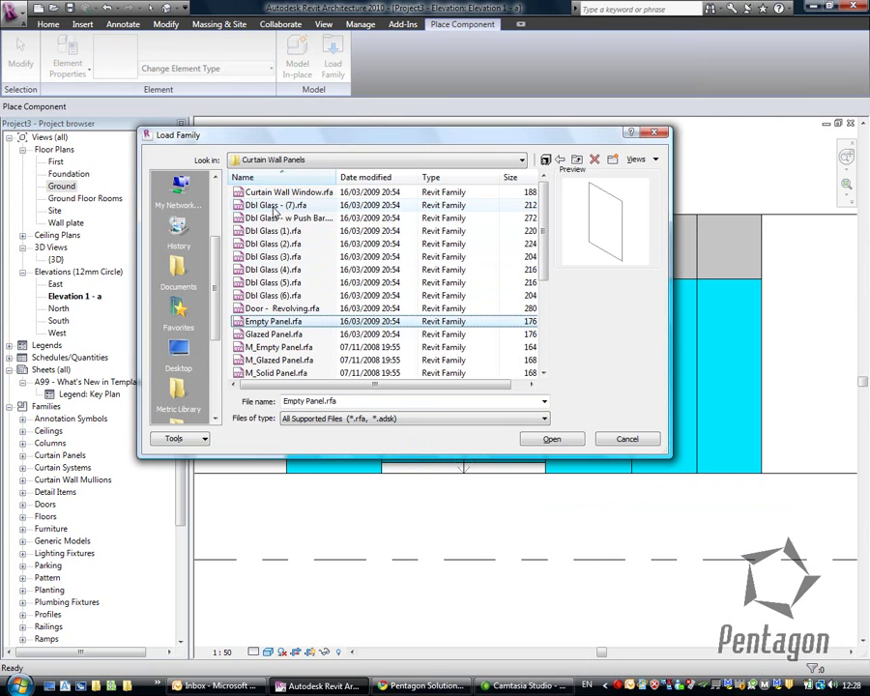
key("Up")
key("Up")
key("Up")
key("Up")
key("Up")
key("Up")
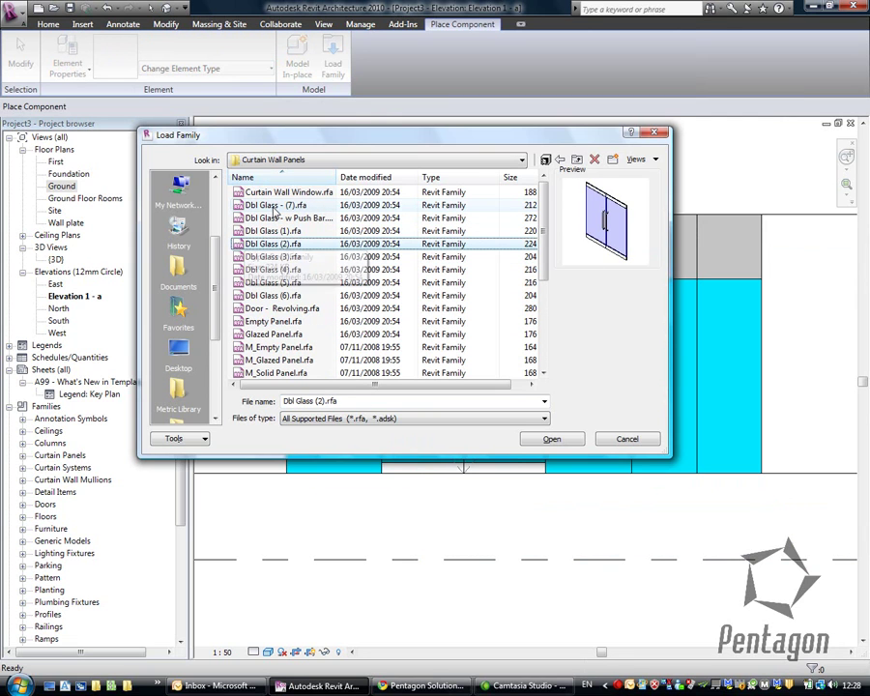
key("Up")
key("Up")
key("Down")
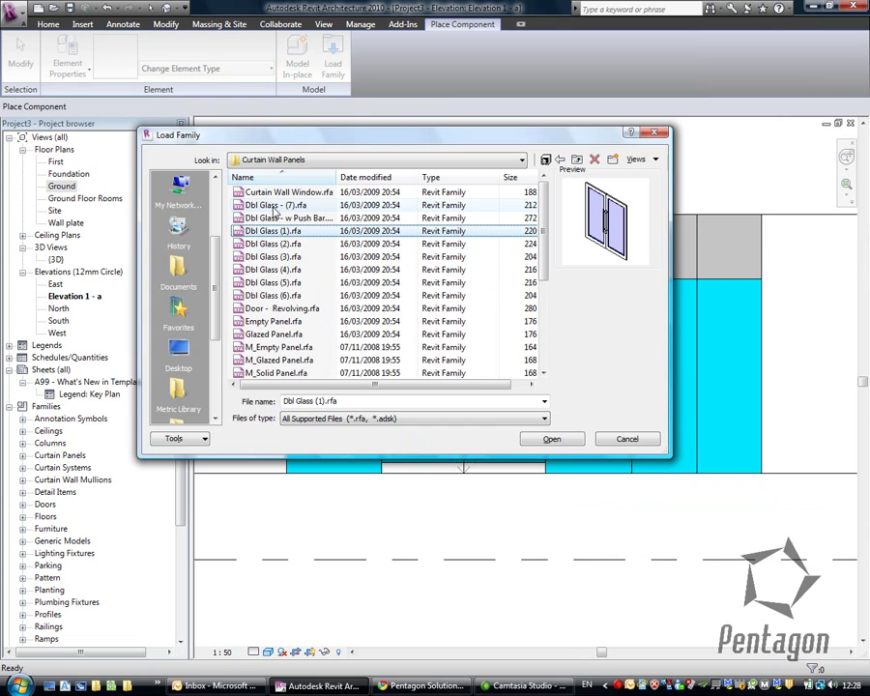
left_click(551, 439)
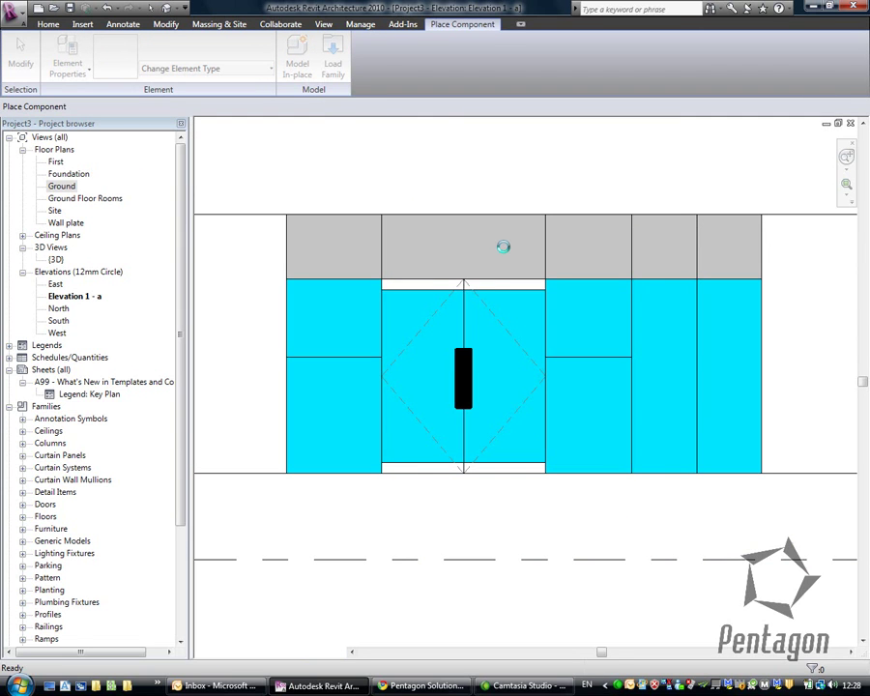
Step: Change the middle curtain wall door to the Dbl Glass (1) type with two glass leaves
key("Escape")
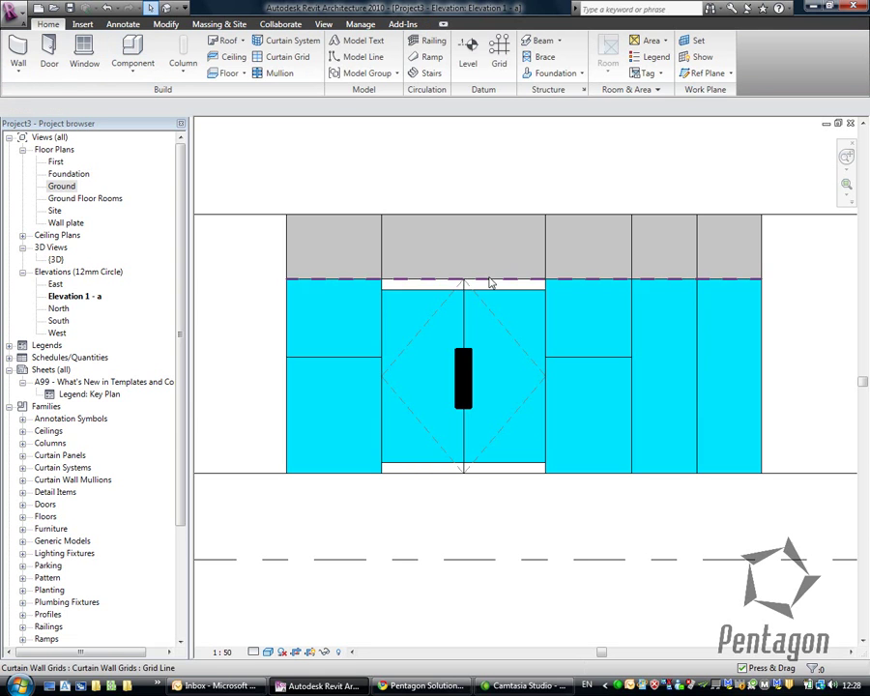
key("Tab")
key("Tab")
key("Tab")
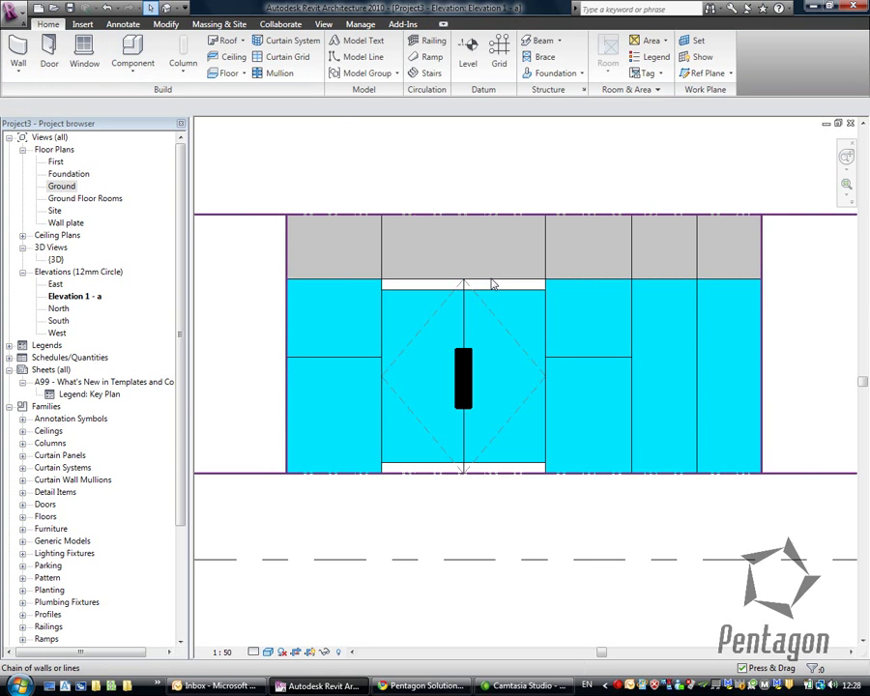
key("Tab")
left_click(492, 285)
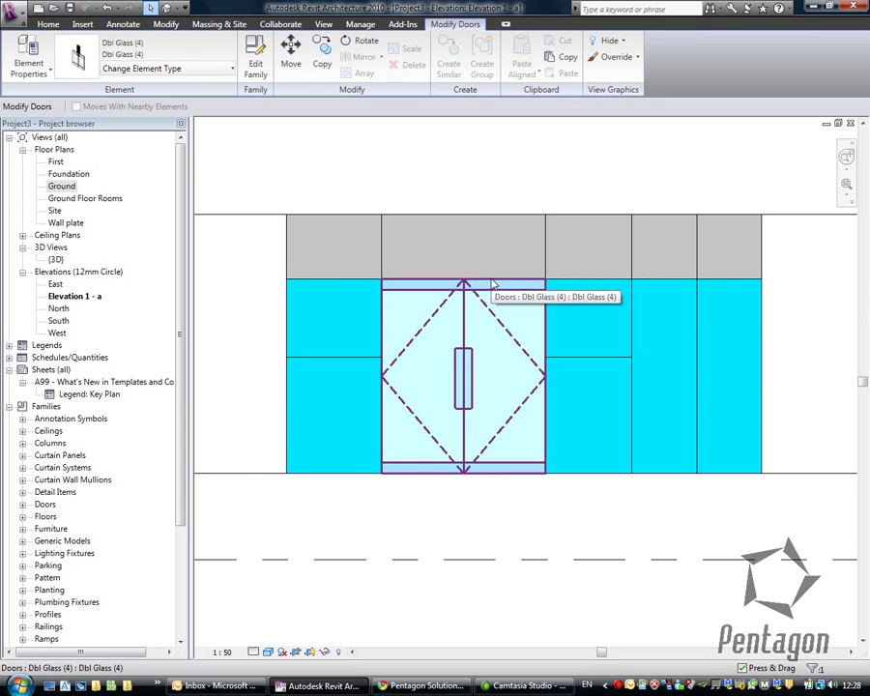
left_click(232, 70)
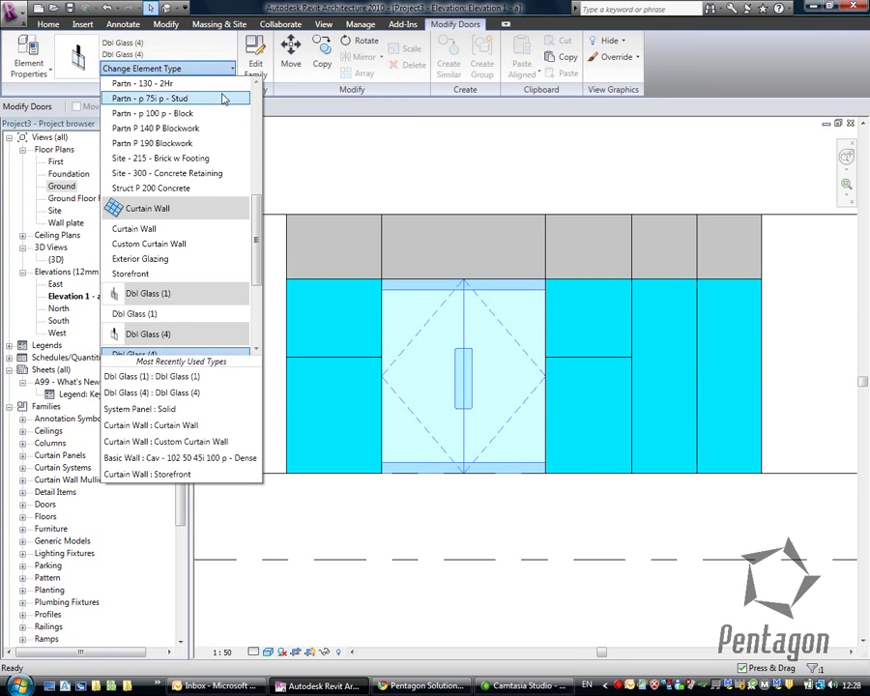
left_click_drag(259, 244, 259, 265)
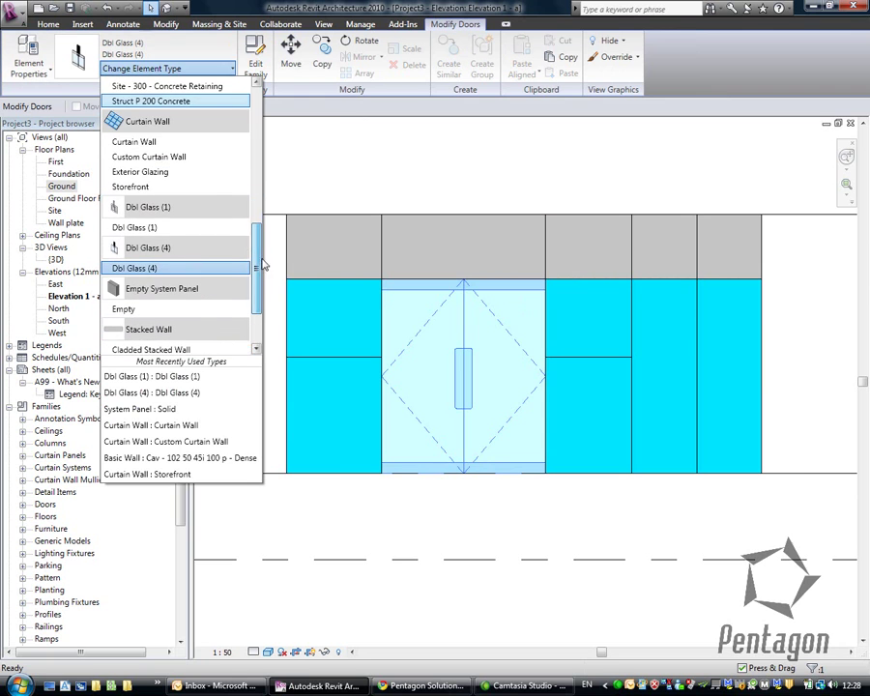
left_click(142, 235)
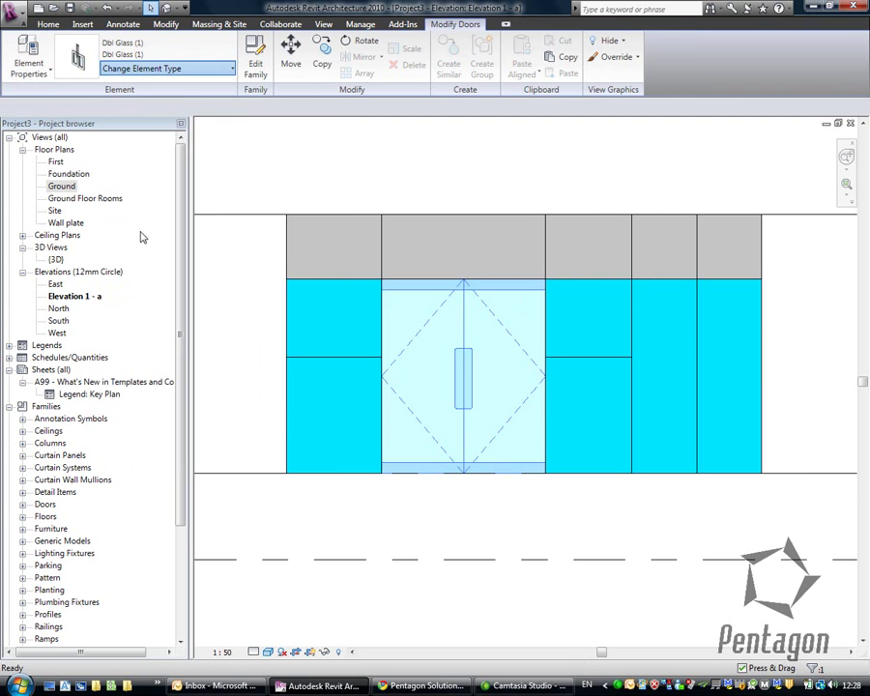
left_click(388, 186)
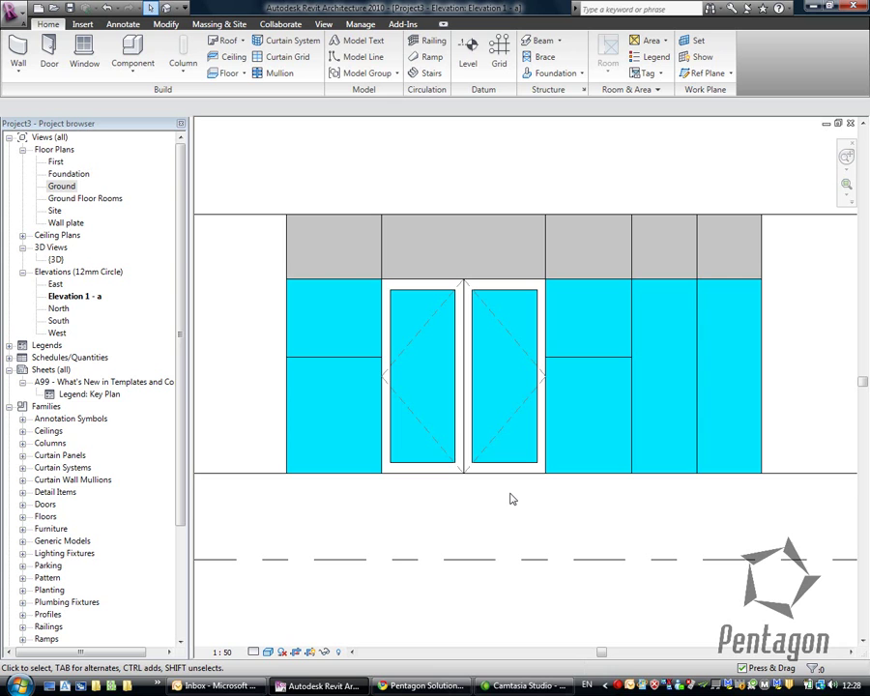
Step: Add mullions along the curtain wall's top, left, right and bottom edges and three vertical grid lines
left_click(261, 73)
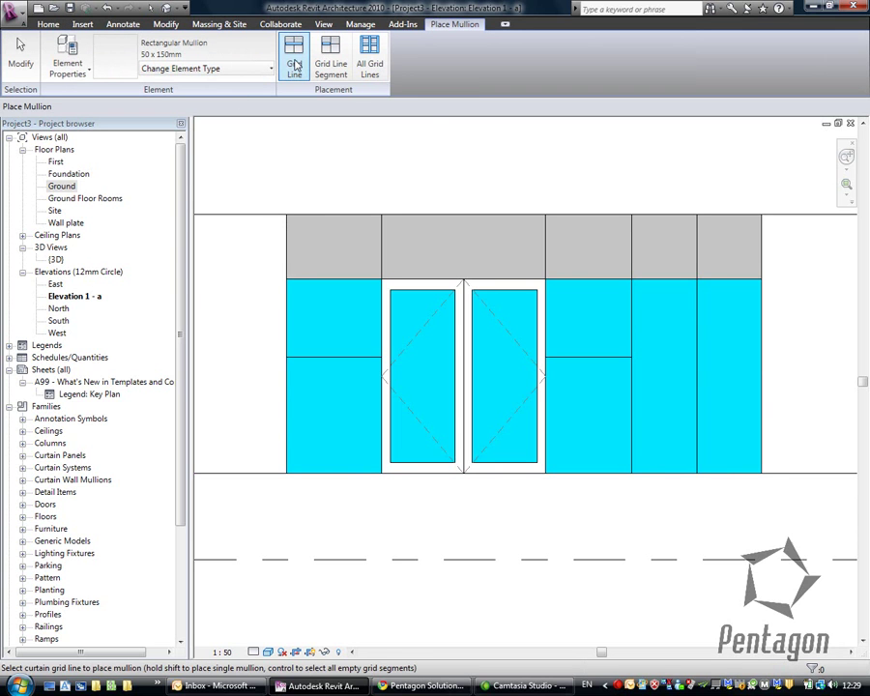
left_click(320, 215)
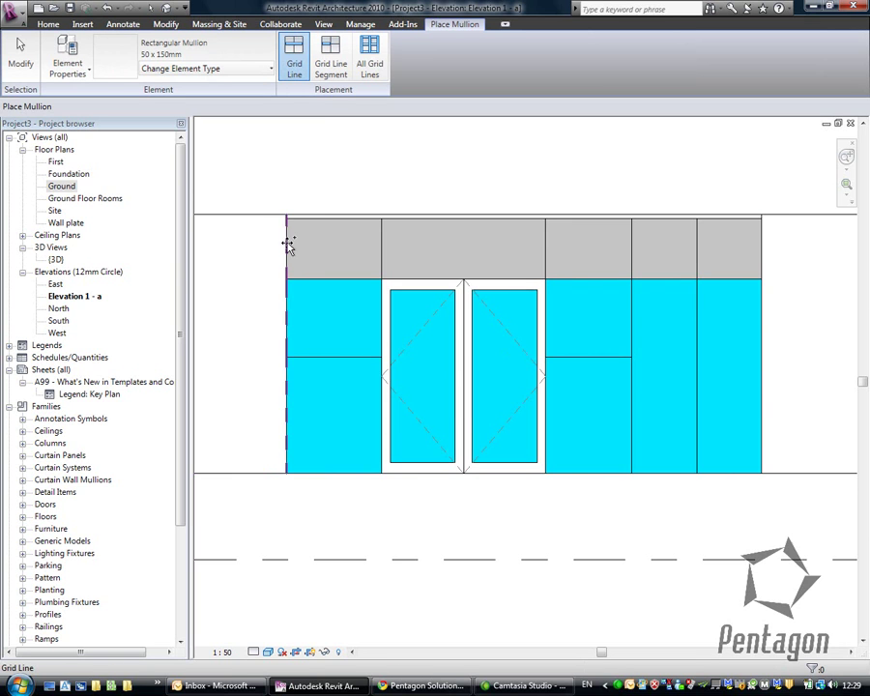
left_click(288, 244)
left_click(763, 247)
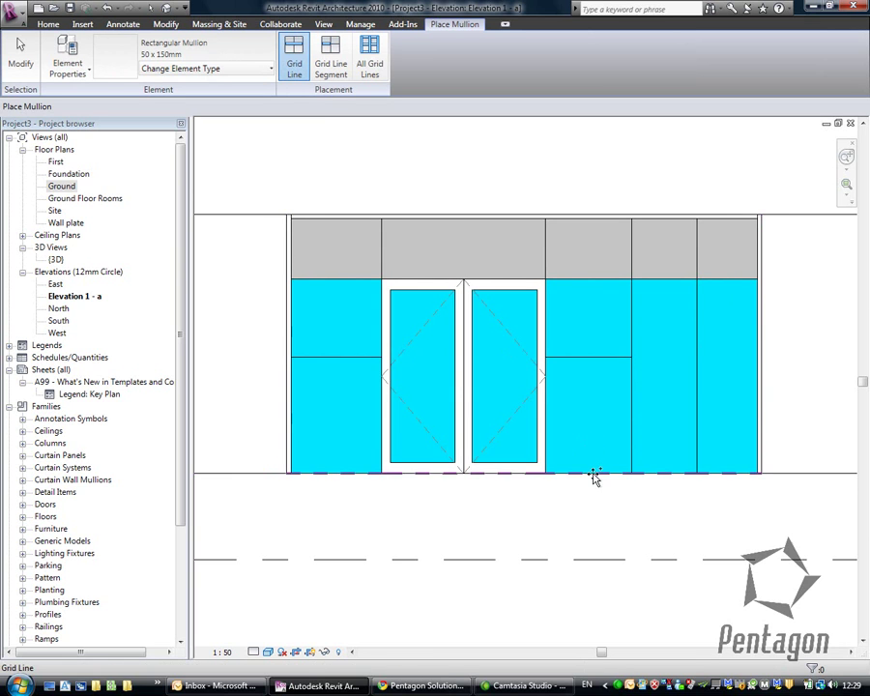
left_click(459, 471)
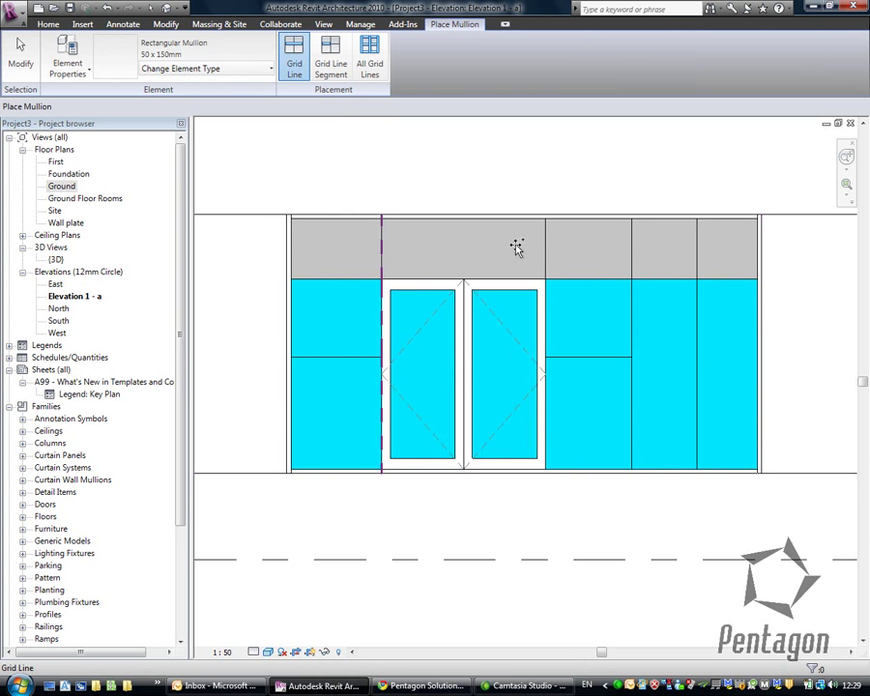
left_click(558, 248)
left_click(640, 245)
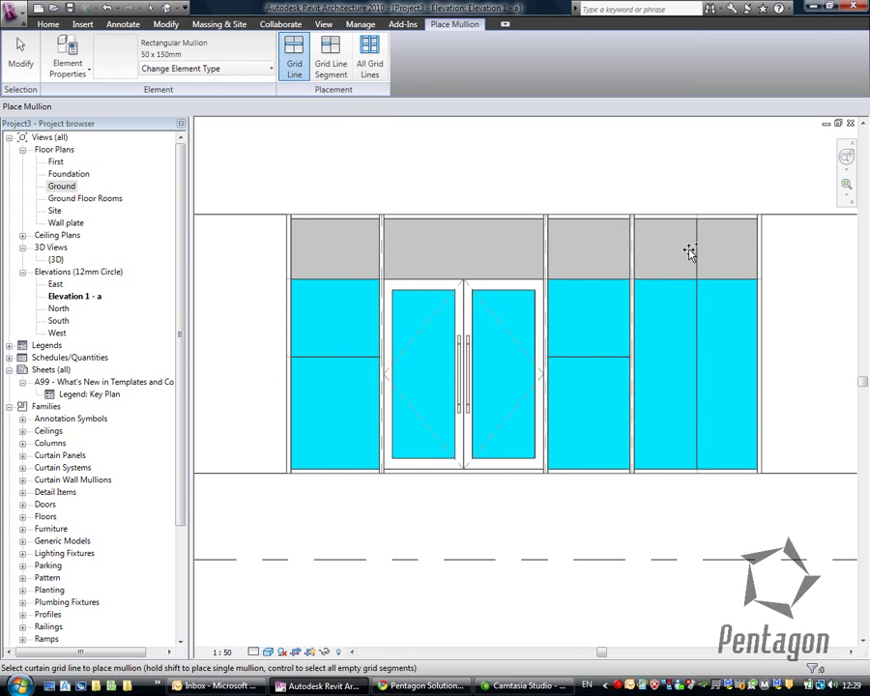
left_click(698, 248)
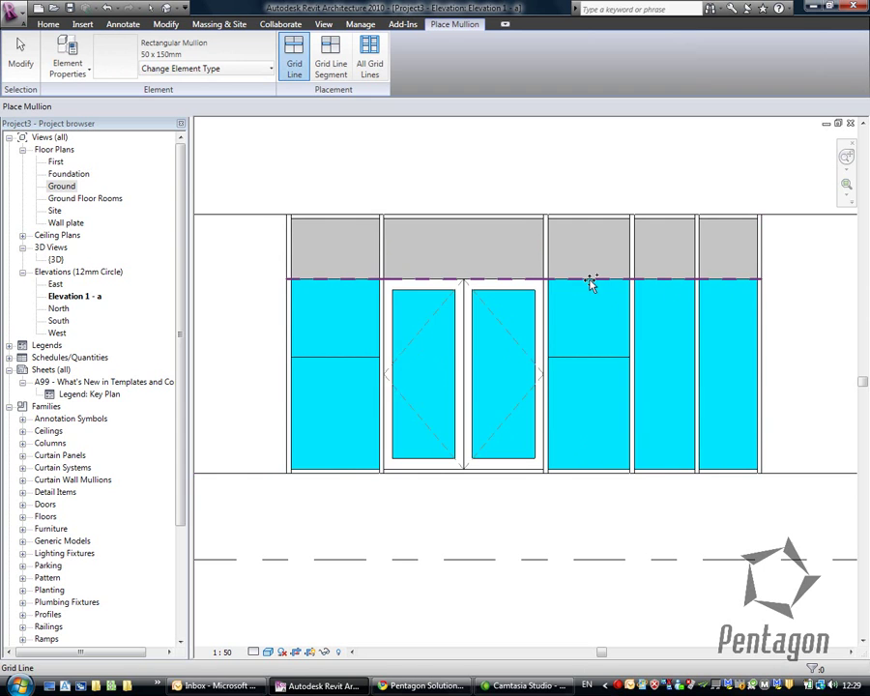
right_click(390, 162)
Step: Stop placing mullions and switch to the zoomed-in {3D} view of the wall
left_click(406, 168)
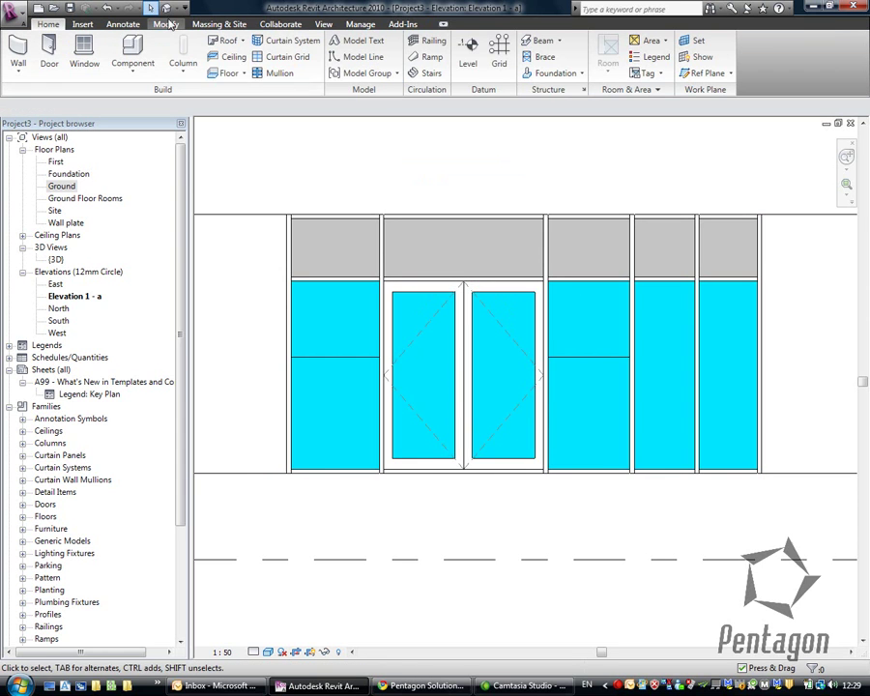
left_click(166, 8)
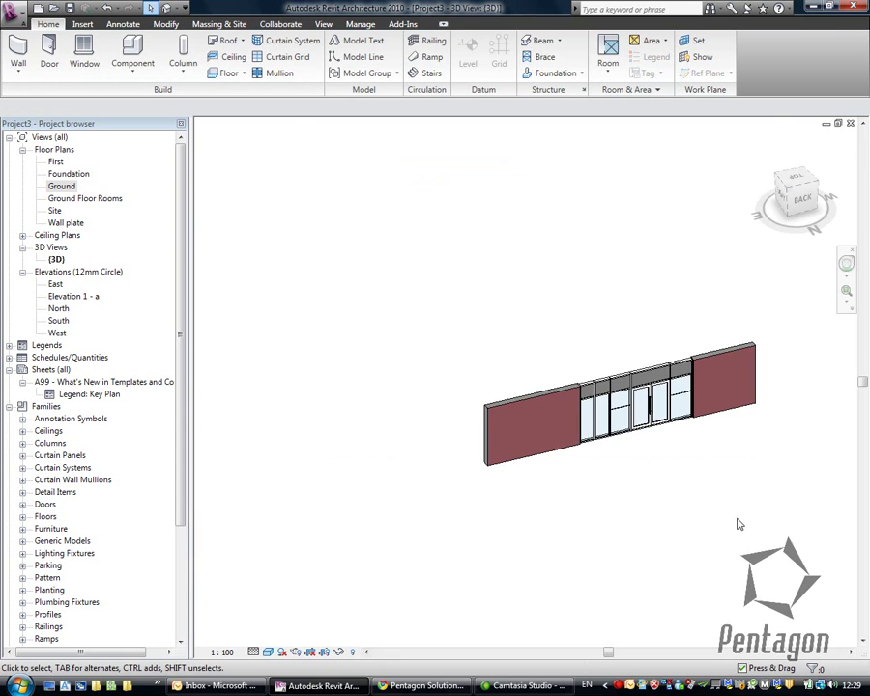
scroll(525, 517, "up", 5)
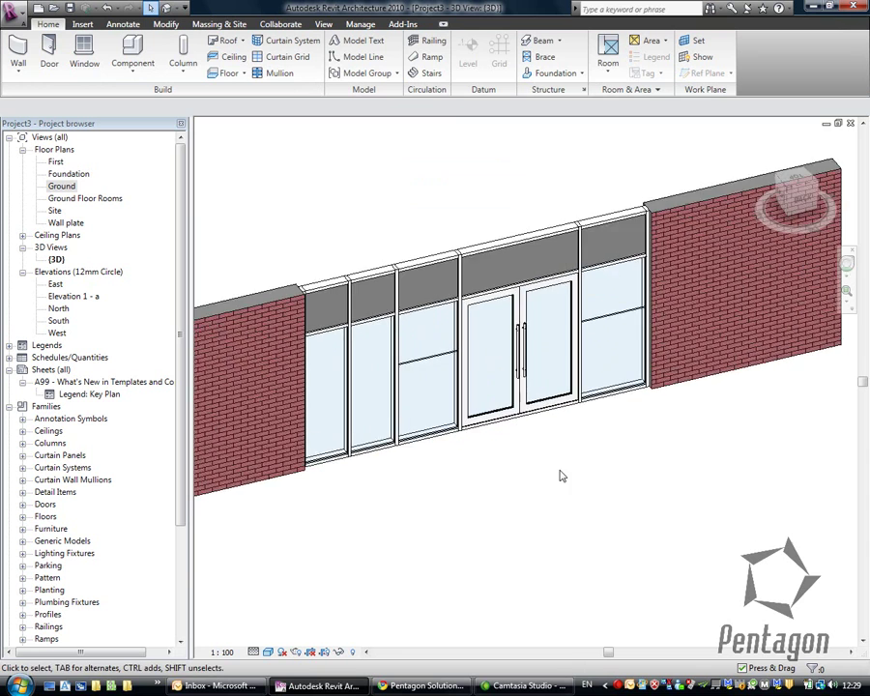
scroll(346, 329, "up", 6)
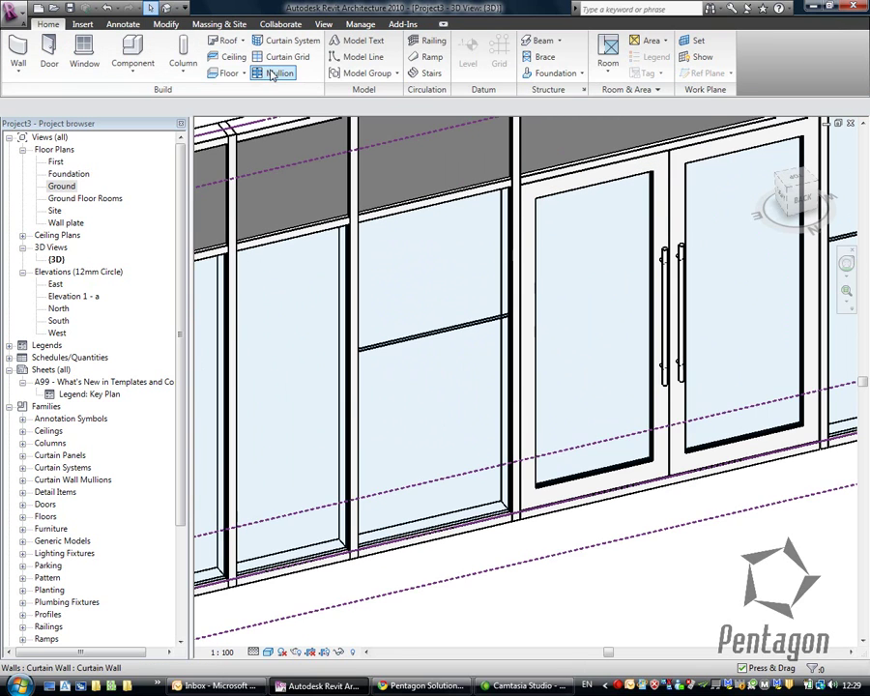
Step: Add Grid Line Segment mullions across the left and right glazed panels
left_click(275, 74)
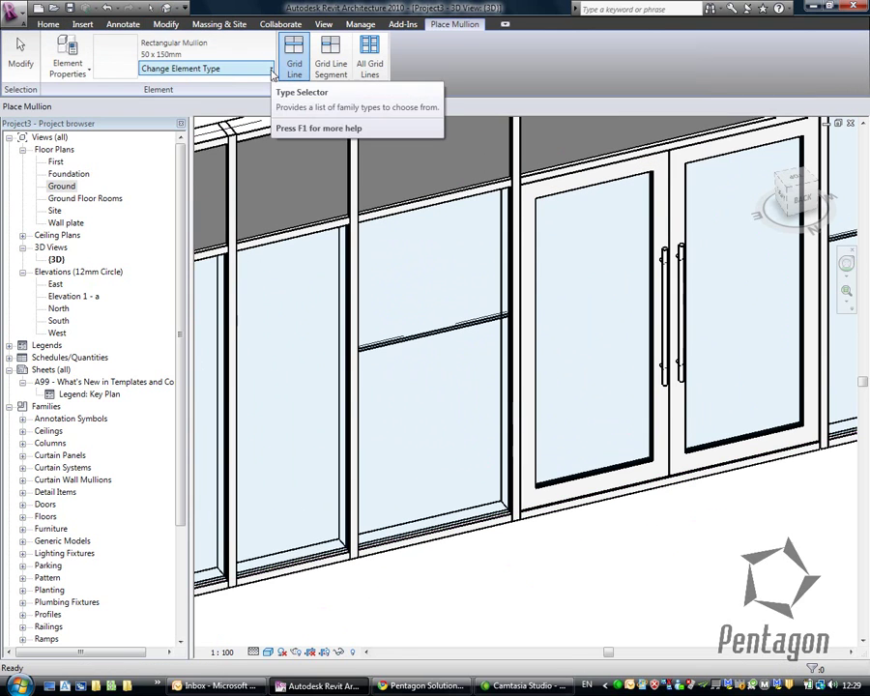
left_click(332, 66)
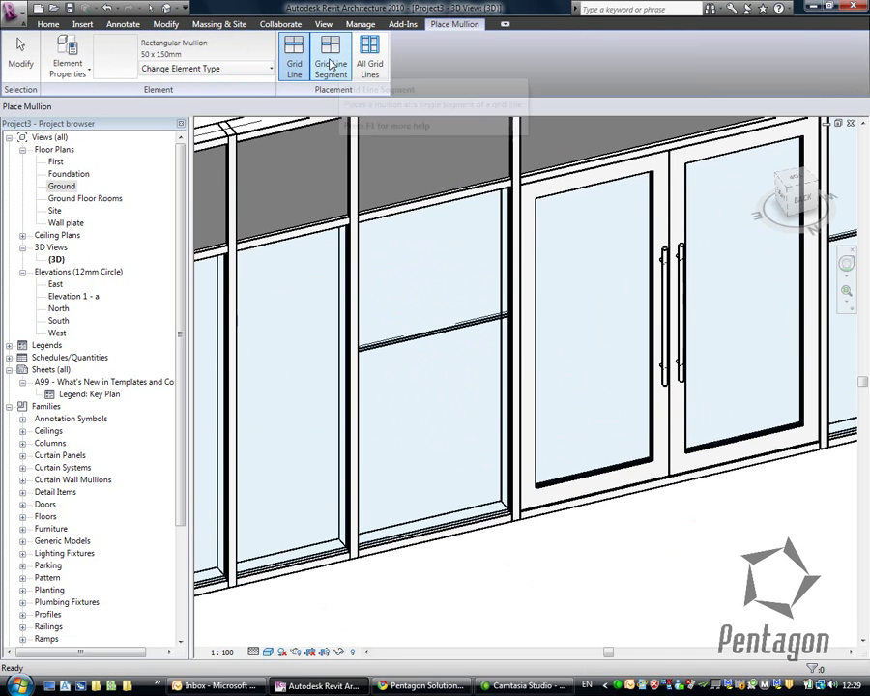
left_click(424, 334)
middle_click_drag(528, 550, 376, 501)
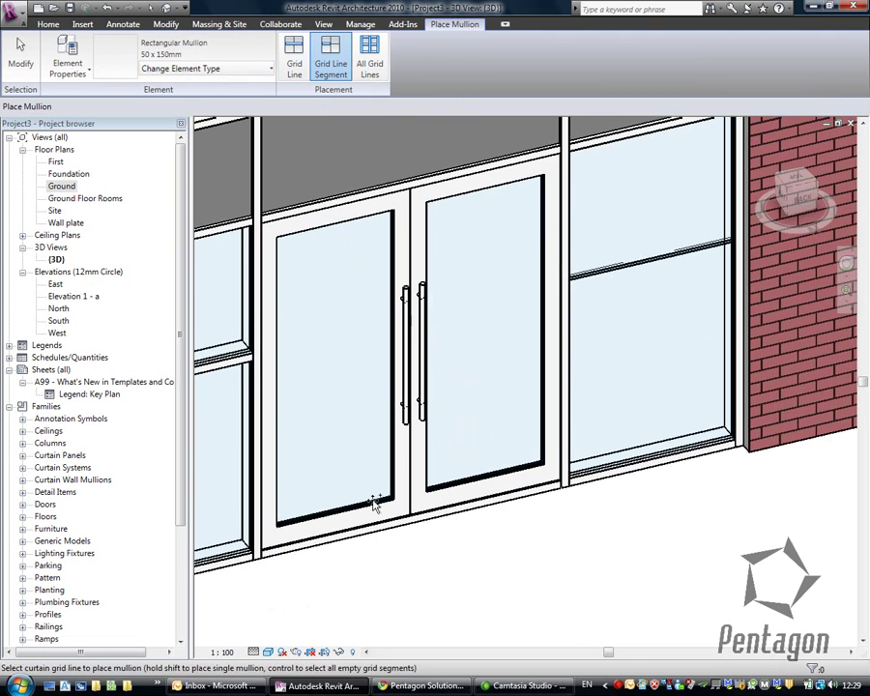
left_click(638, 263)
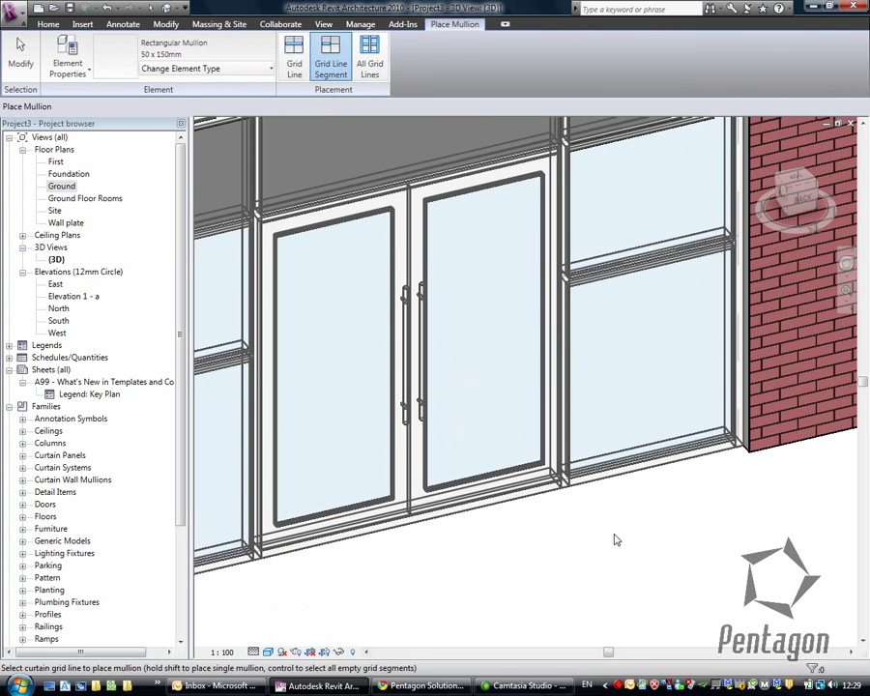
right_click(615, 389)
left_click(630, 398)
Step: Delete the mullion running beneath the double glass doors
scroll(528, 462, "down", 2)
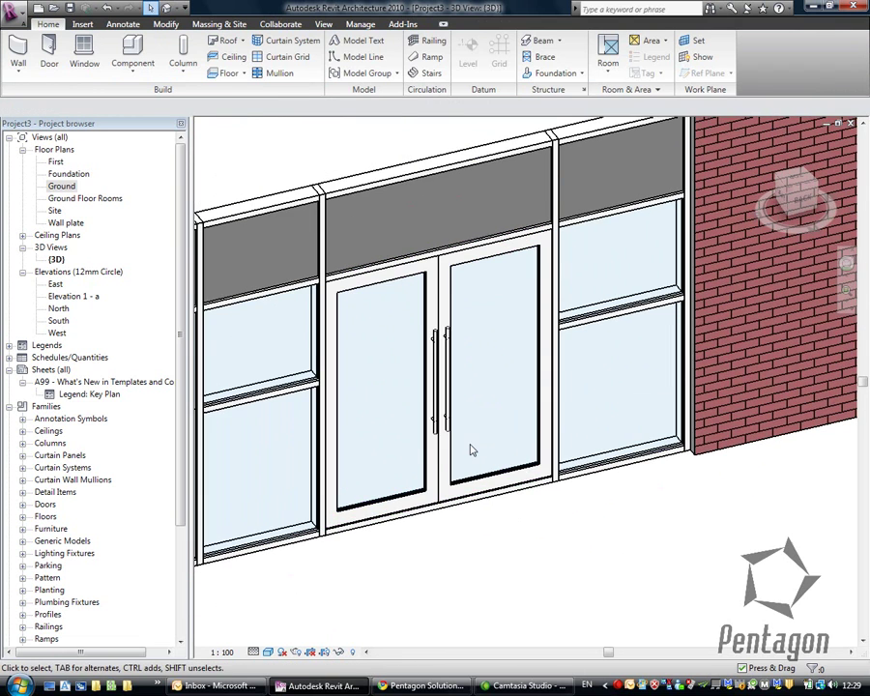
scroll(530, 449, "down", 1)
scroll(434, 547, "up", 4)
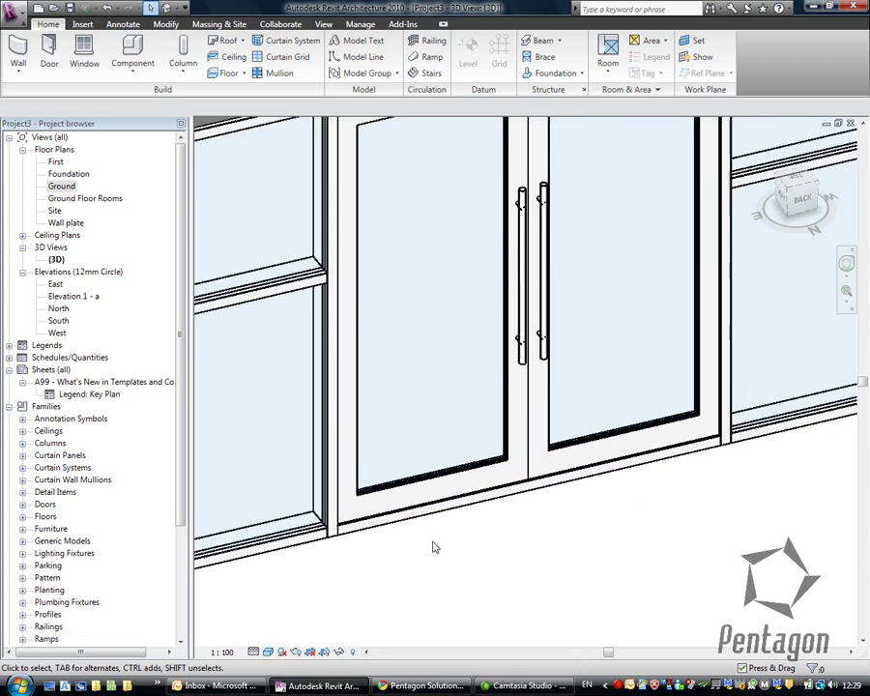
scroll(385, 522, "up", 1)
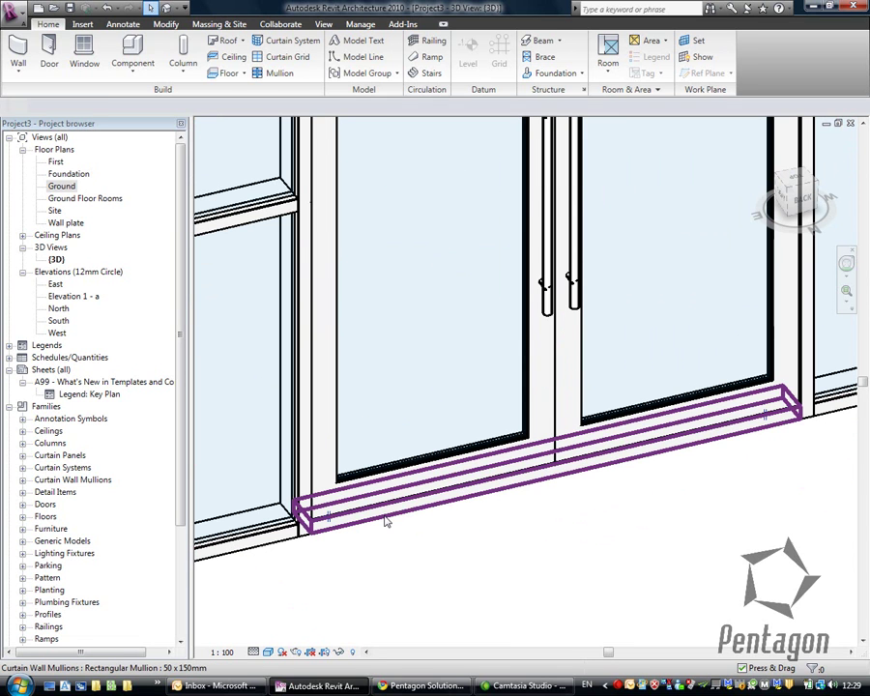
left_click(384, 522)
key("Delete")
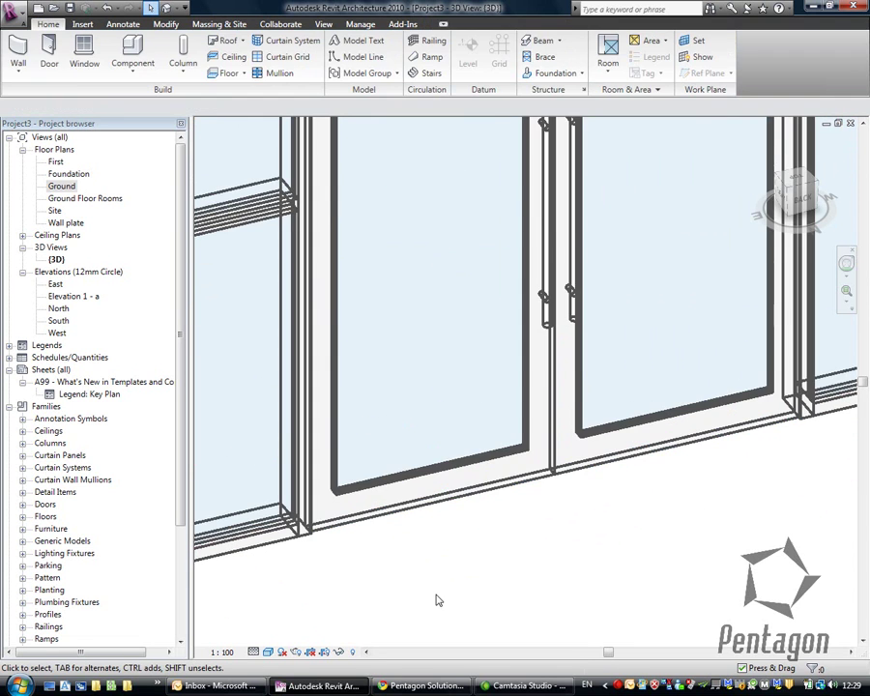
Step: Pick the top-left and top-middle mullions individually, then select the whole curtain wall
scroll(529, 414, "down", 6)
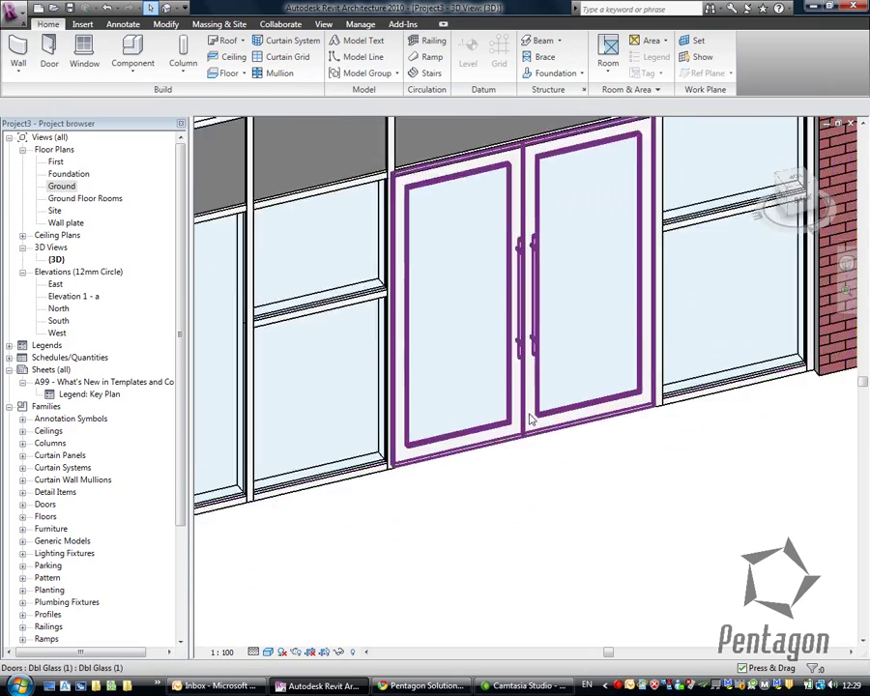
scroll(375, 302, "up", 5)
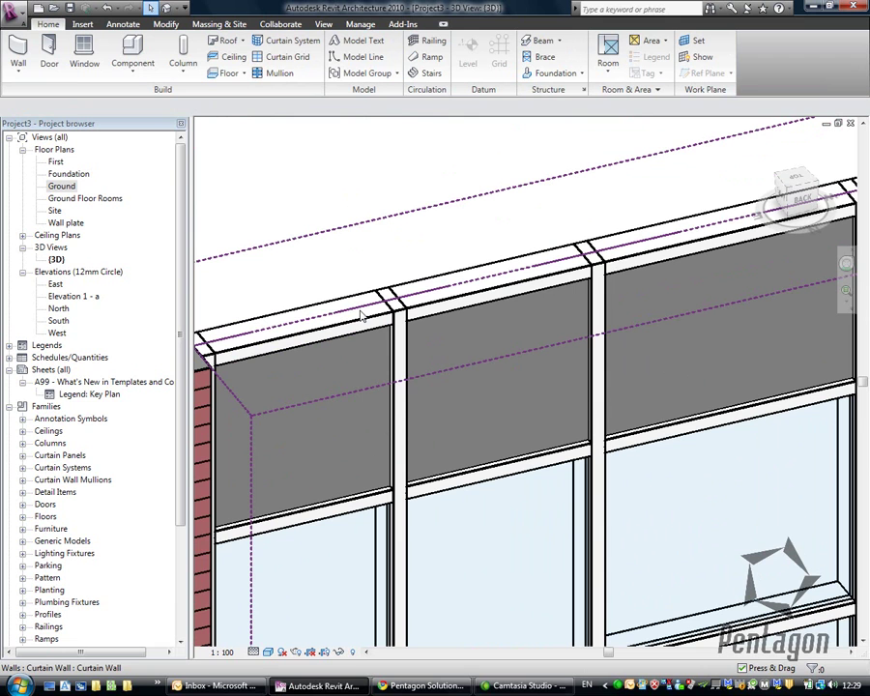
key("Tab")
key("Tab")
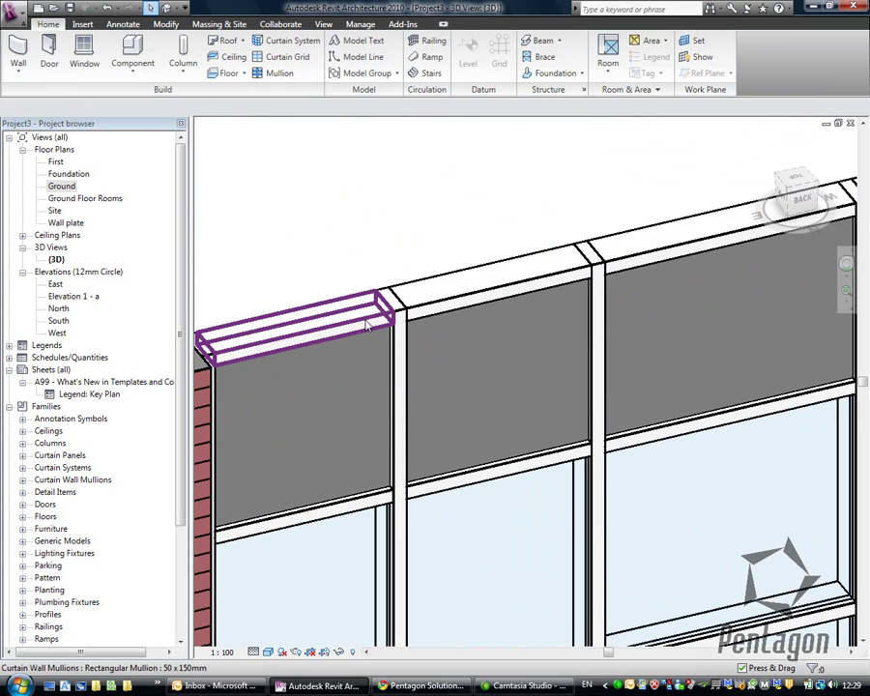
left_click(367, 325)
key("Escape")
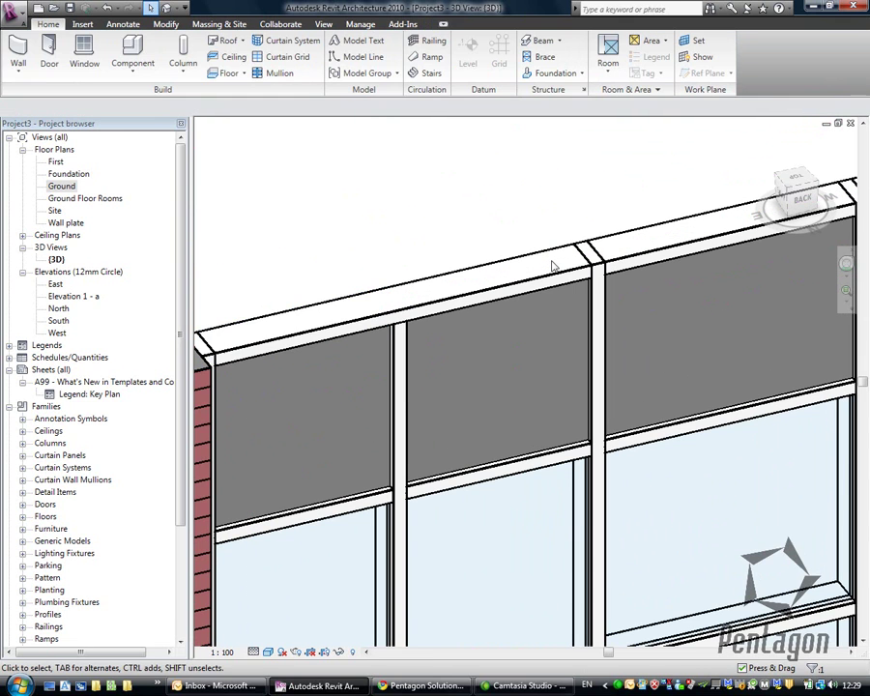
key("Tab")
key("Tab")
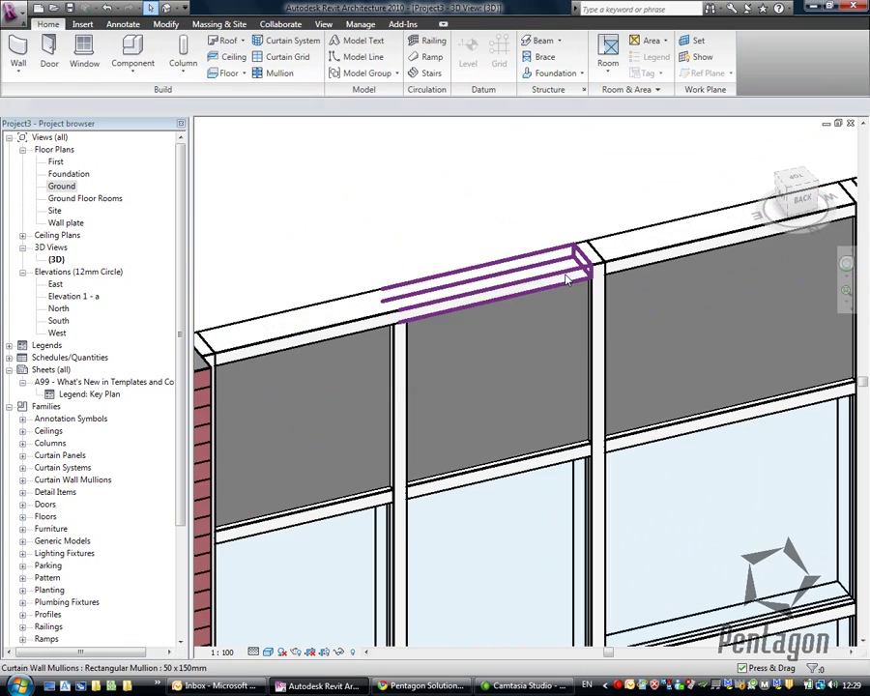
left_click(559, 262)
middle_click_drag(559, 263, 389, 327, "shift")
left_click(641, 244)
Step: Zoom out, clear the selection and centre the brick wall with its curtain wall and doors
scroll(431, 410, "down", 5)
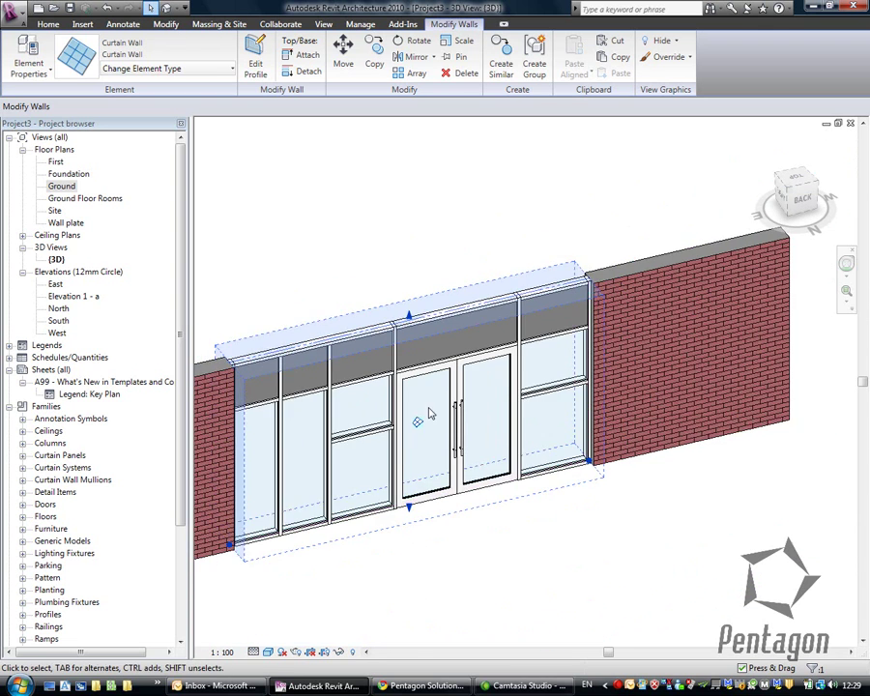
left_click(461, 594)
middle_click_drag(450, 571, 558, 549)
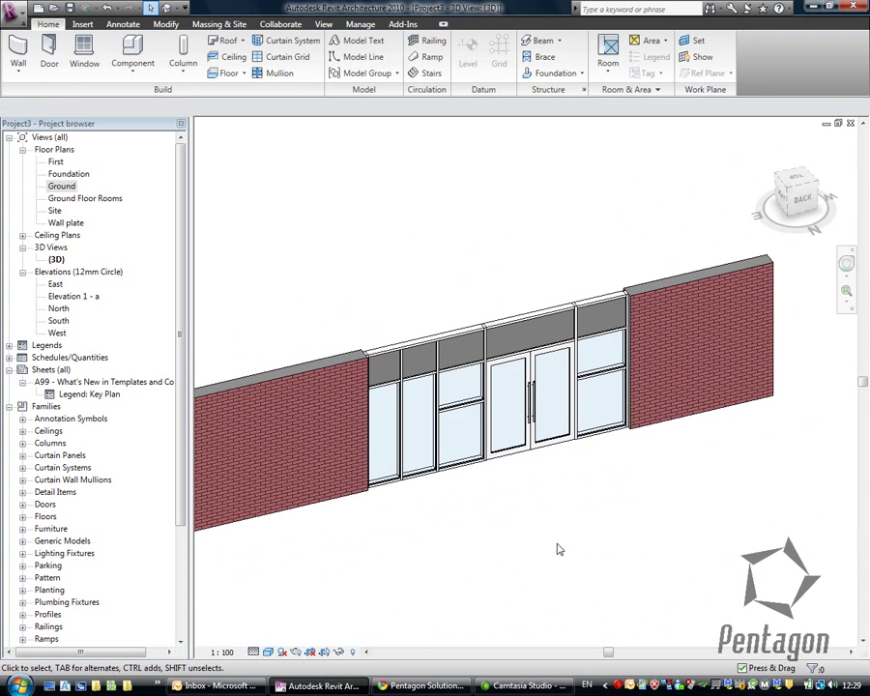